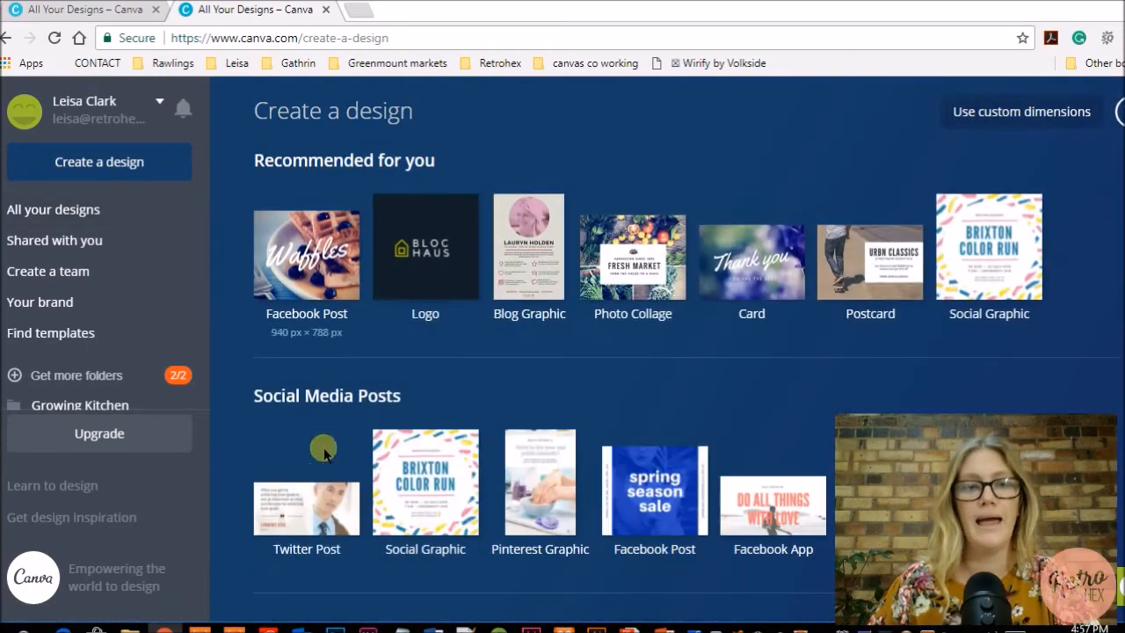
# Browse the available design types, from social media posts and documents through to marketing materials, events and ads.
pyautogui.scroll(-8, 440, 520)
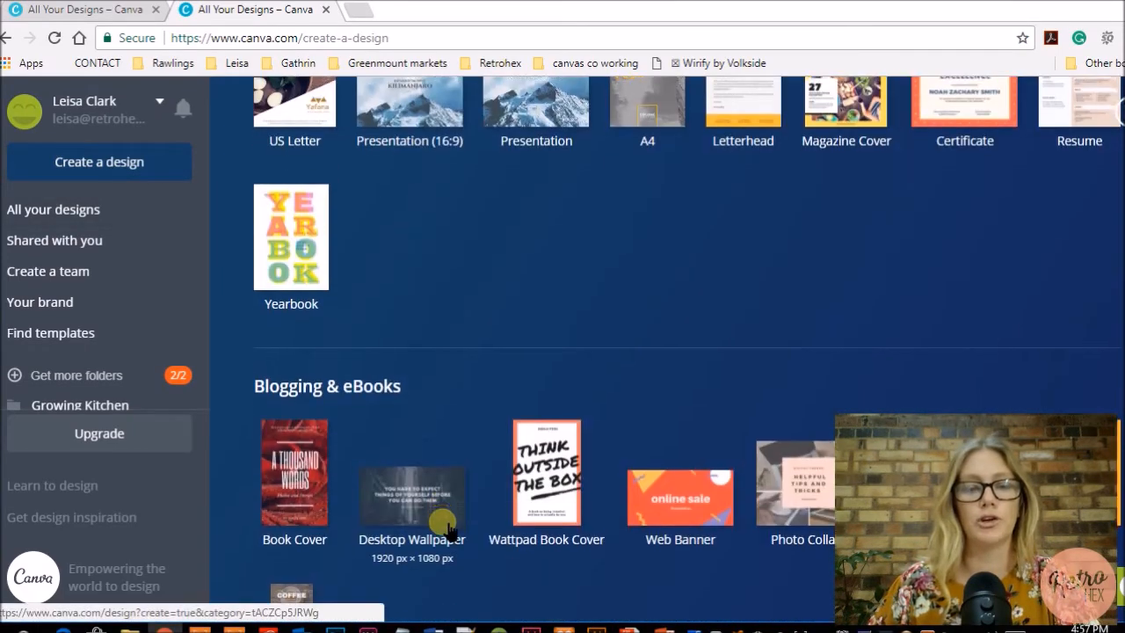
pyautogui.scroll(-7, 448, 528)
pyautogui.scroll(-4, 448, 527)
pyautogui.scroll(-4, 444, 527)
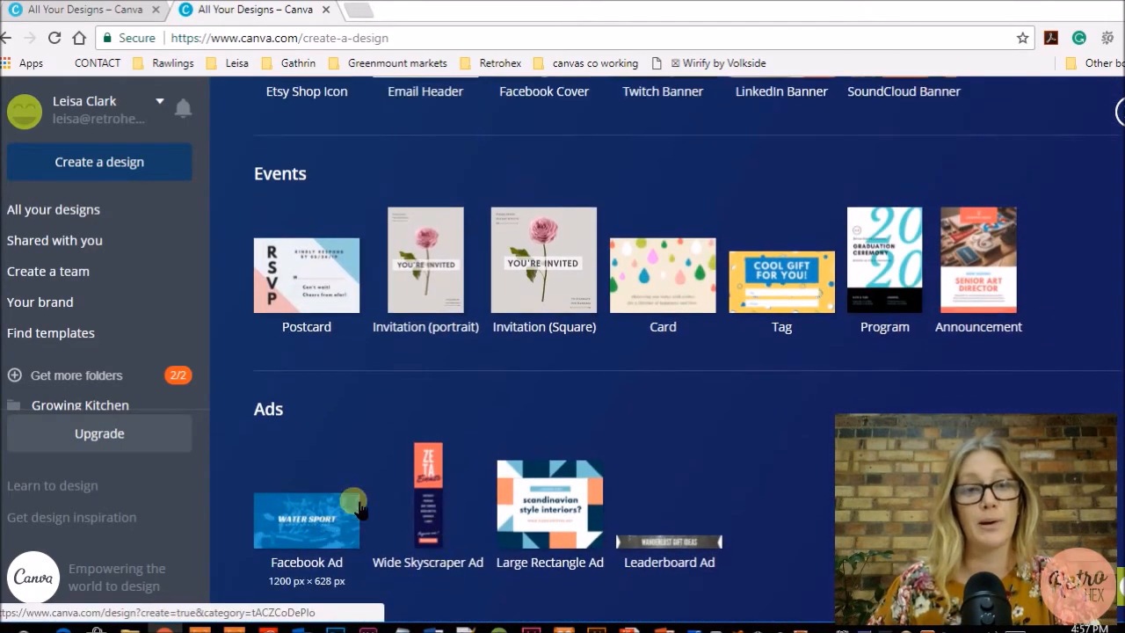
pyautogui.scroll(4, 414, 459)
pyautogui.scroll(5, 356, 474)
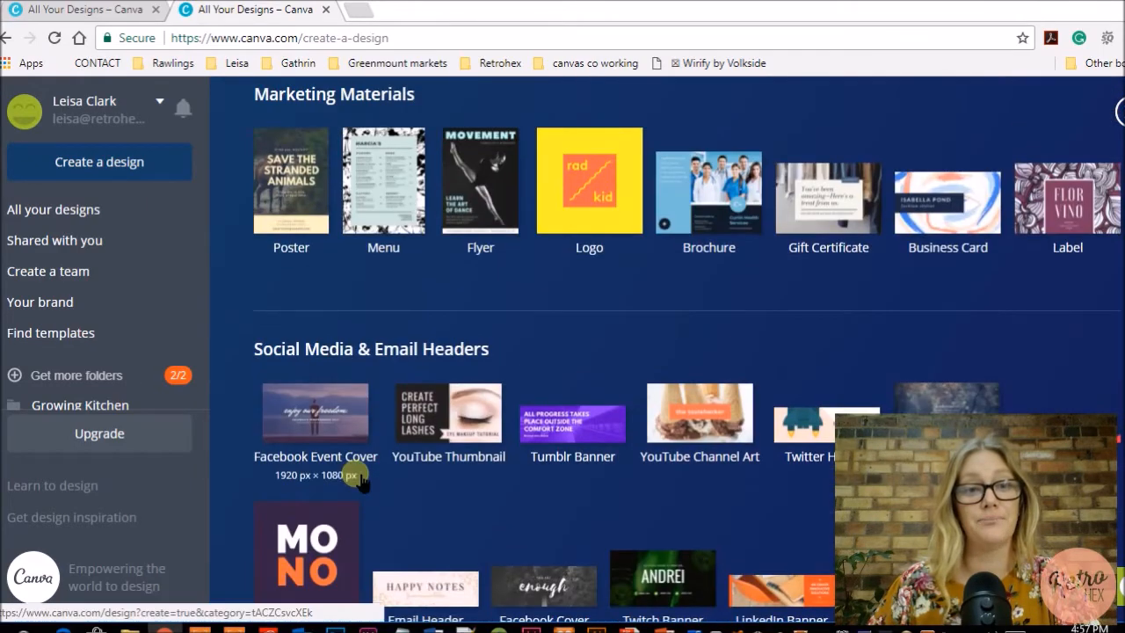
pyautogui.scroll(5, 356, 474)
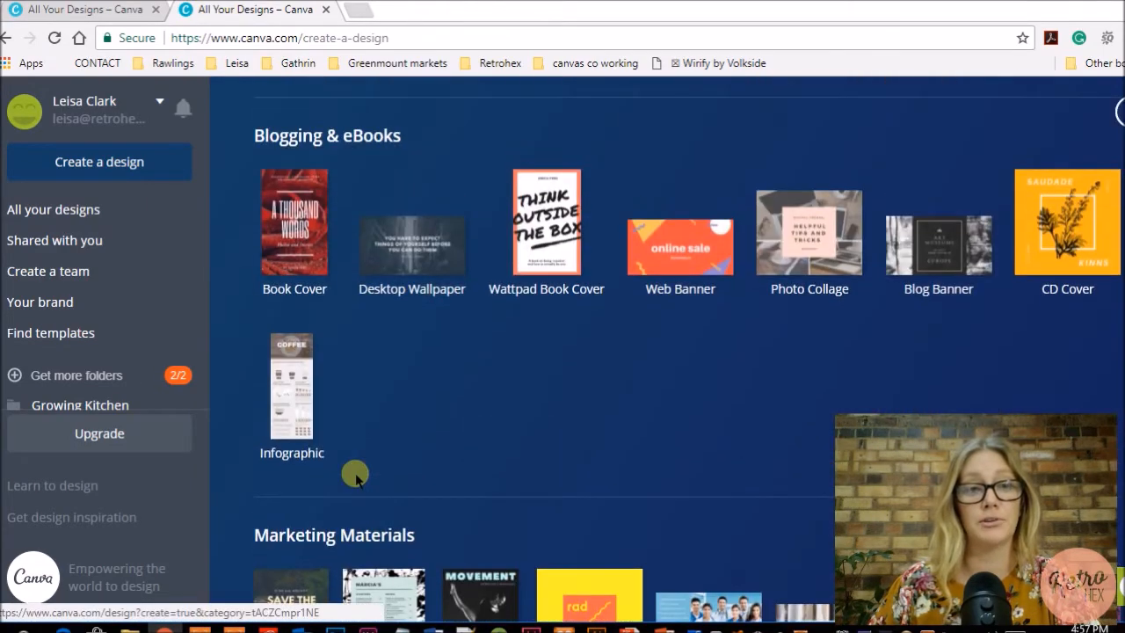
pyautogui.scroll(5, 356, 474)
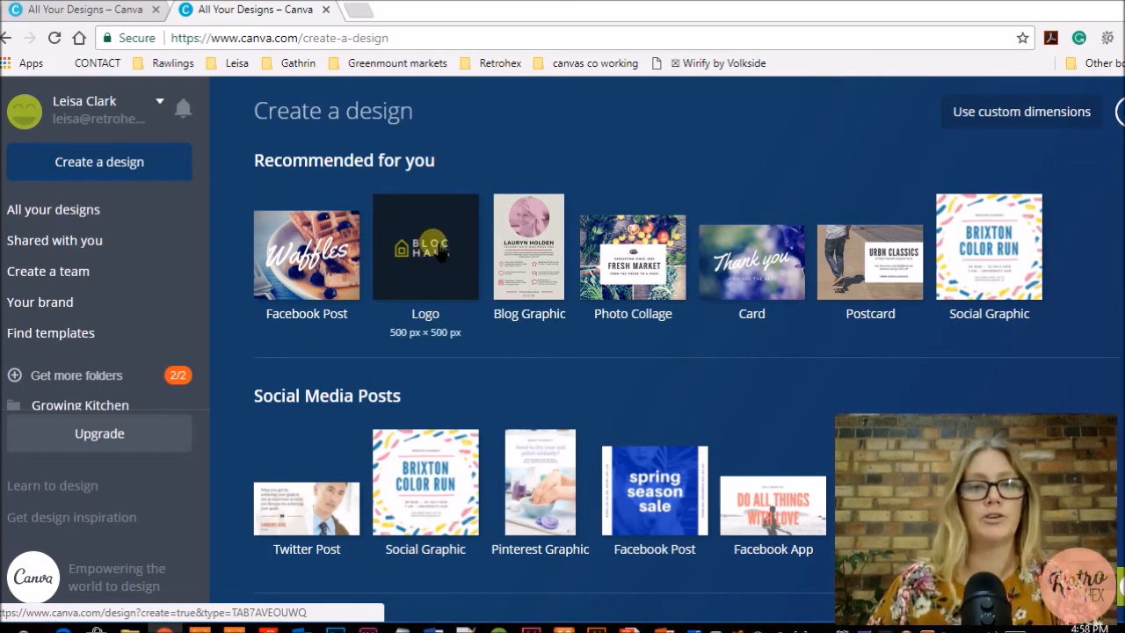
# Create a new Logo design and apply the free "Eating Well" diner layout to its blank page.
pyautogui.click(437, 246)
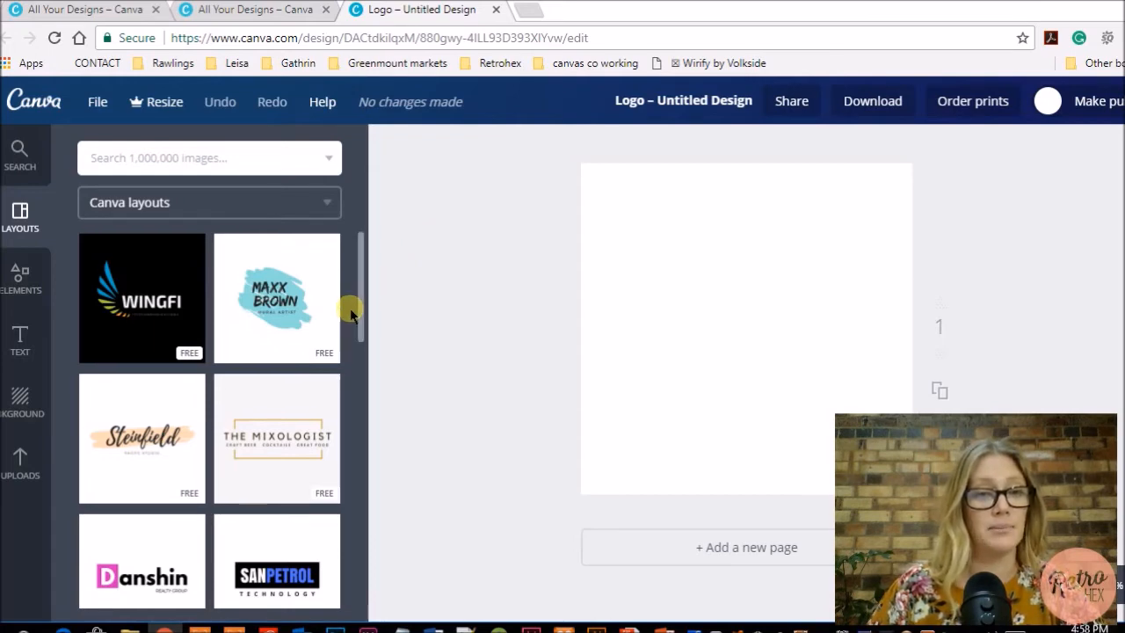
pyautogui.scroll(-1, 349, 312)
pyautogui.scroll(-2, 350, 312)
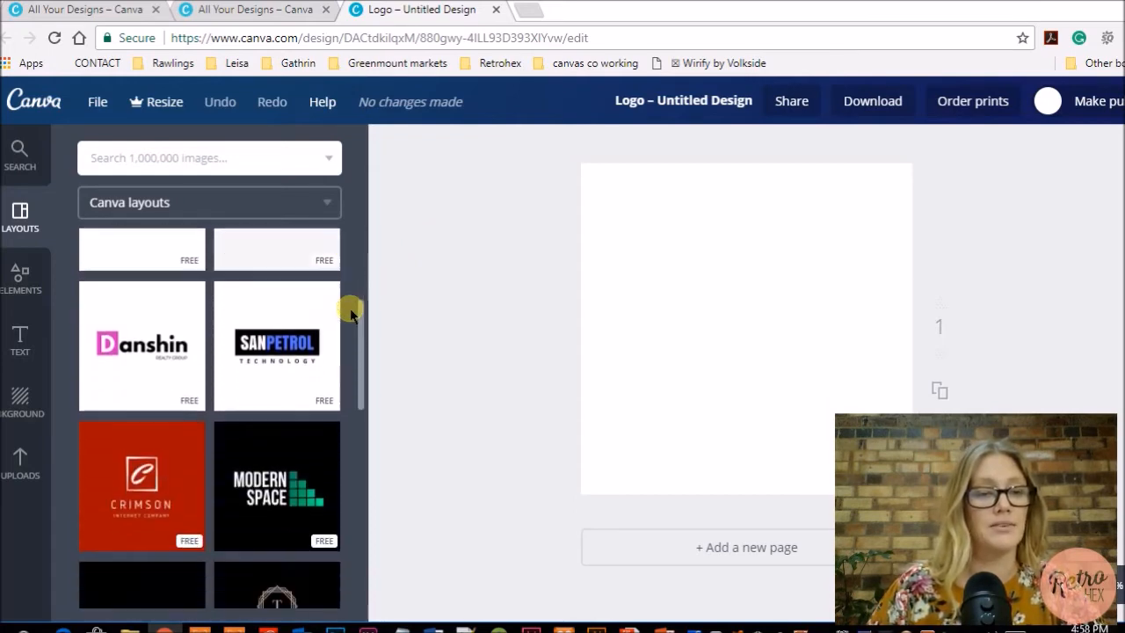
pyautogui.scroll(-2, 350, 312)
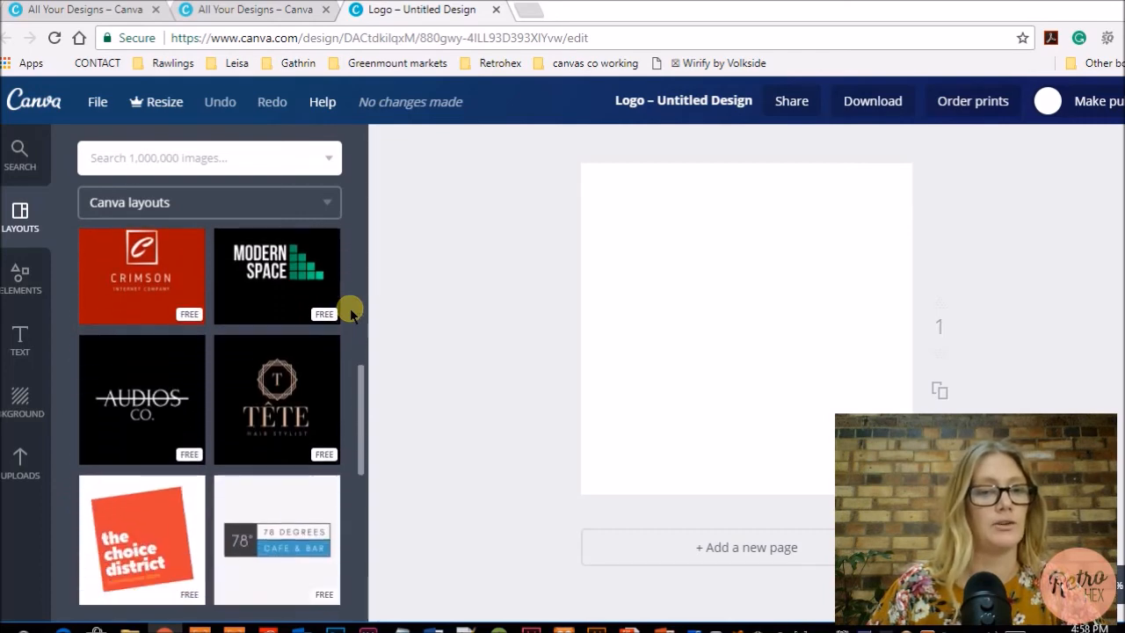
pyautogui.scroll(-2, 350, 312)
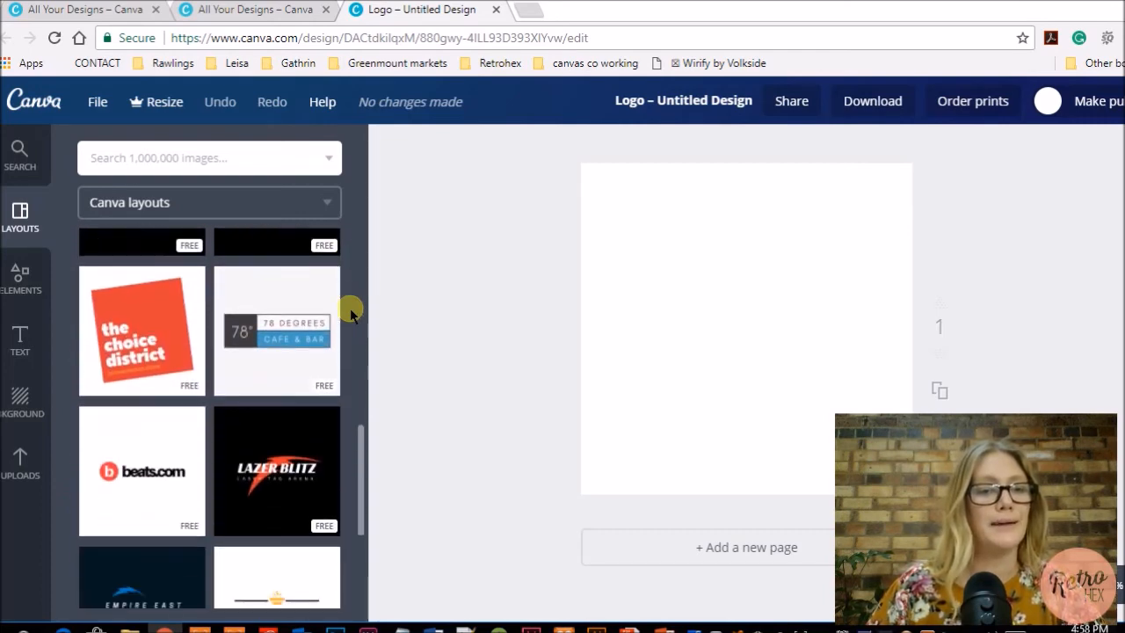
pyautogui.scroll(-4, 350, 311)
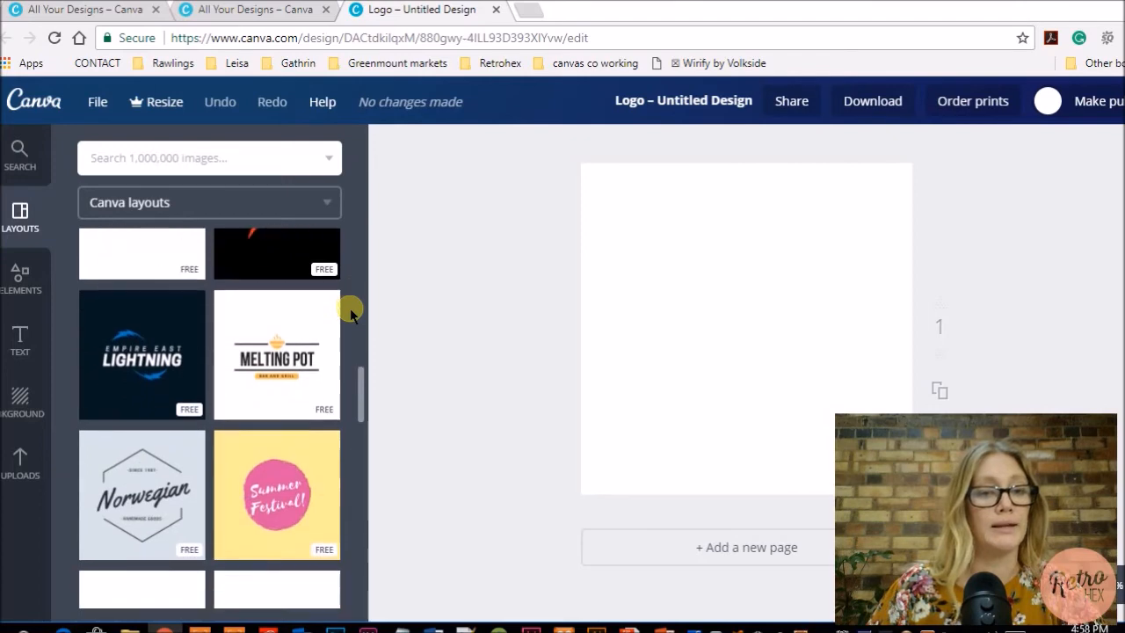
pyautogui.scroll(-3, 350, 312)
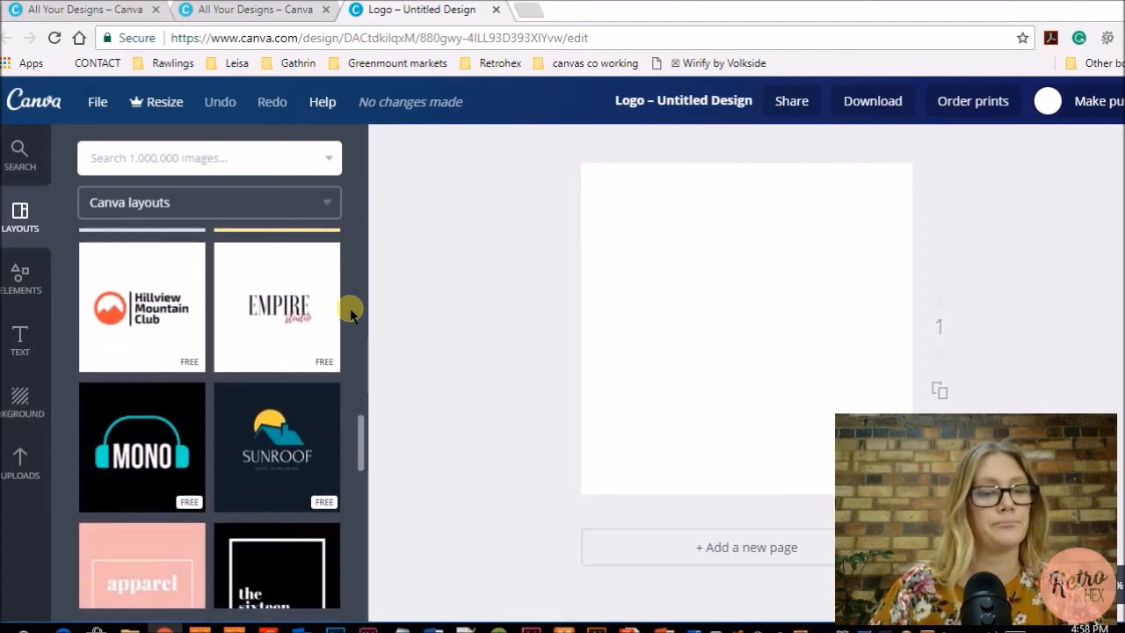
pyautogui.scroll(-3, 349, 312)
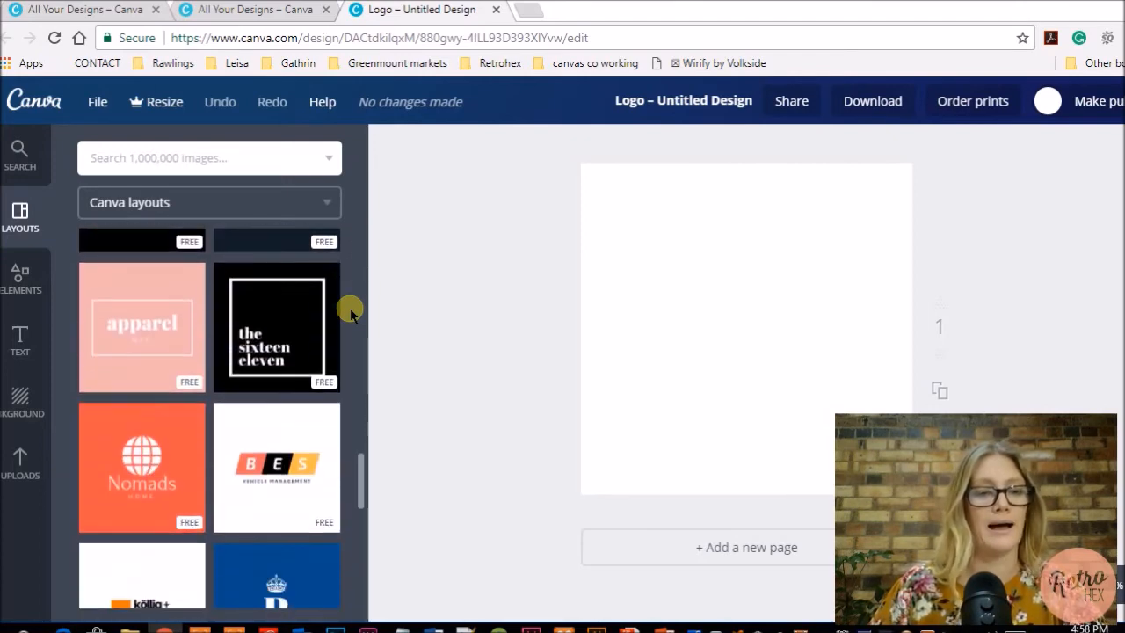
pyautogui.scroll(-5, 349, 312)
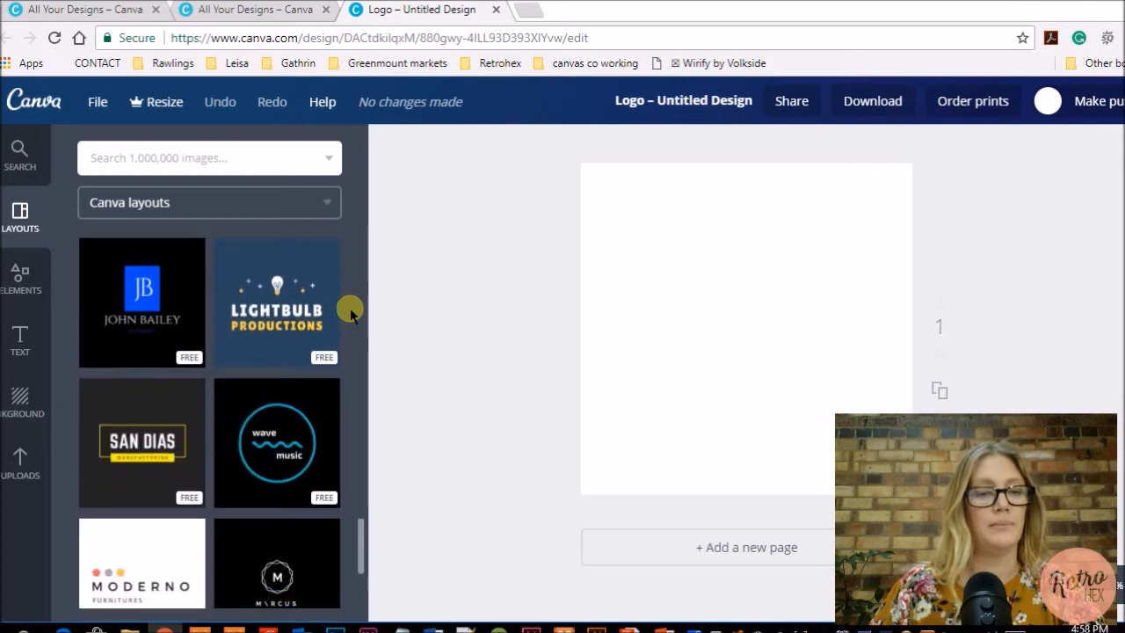
pyautogui.scroll(-4, 349, 312)
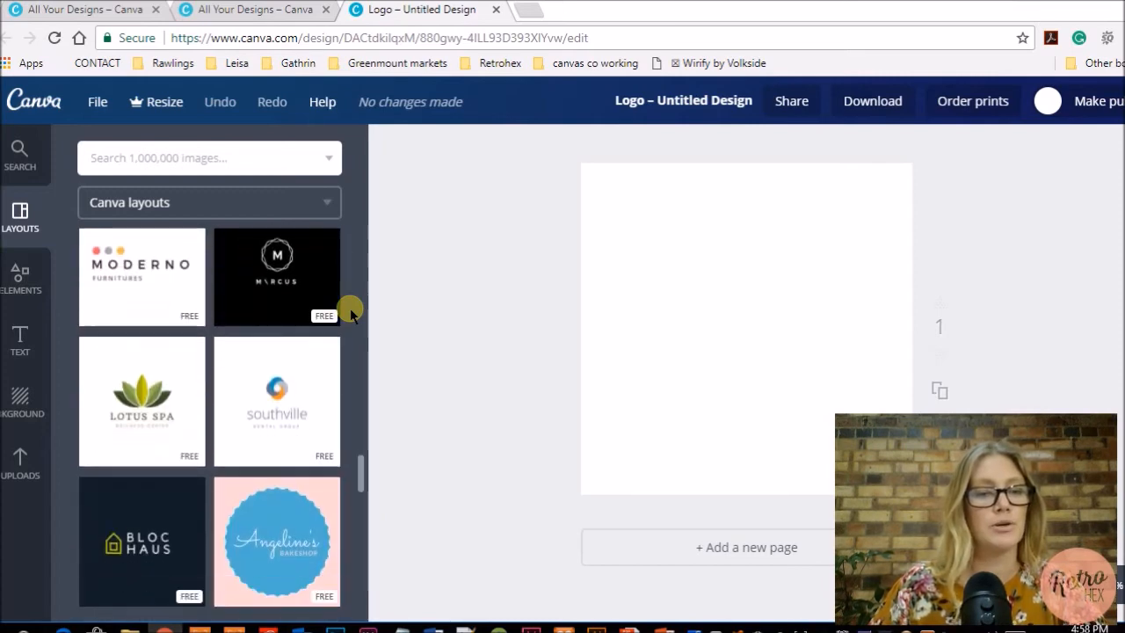
pyautogui.scroll(-3, 350, 312)
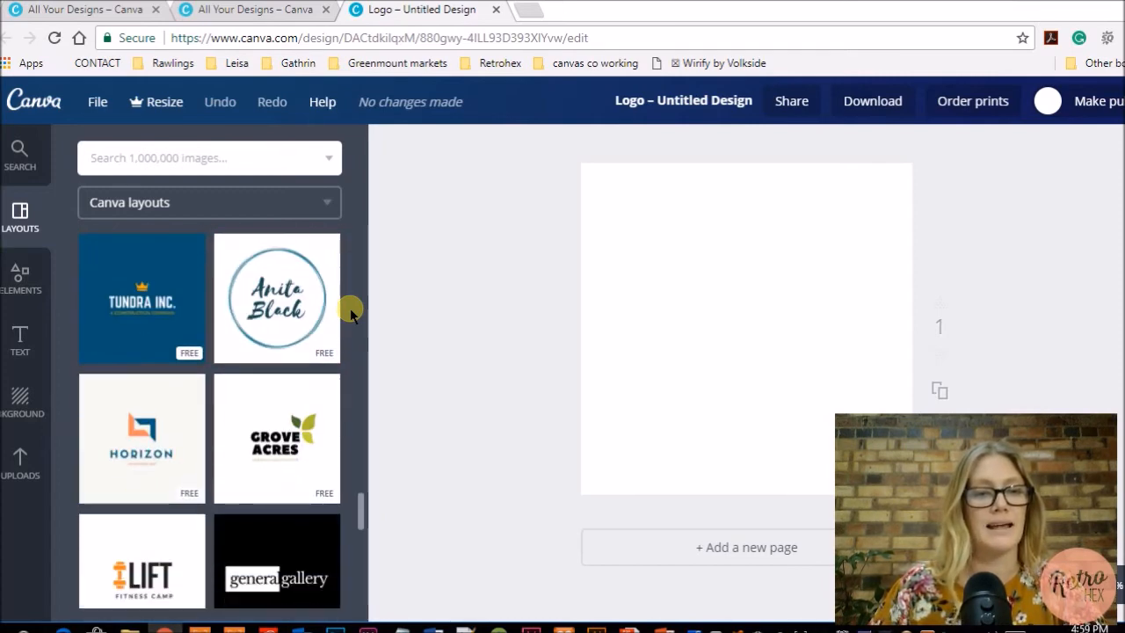
pyautogui.scroll(-5, 350, 312)
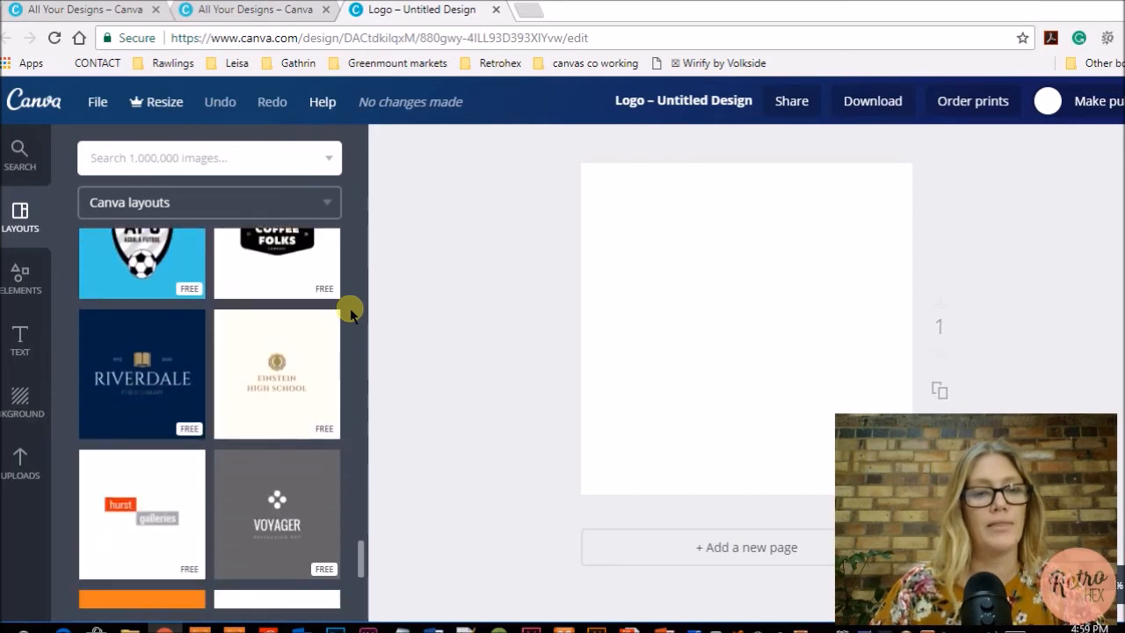
pyautogui.scroll(-4, 350, 312)
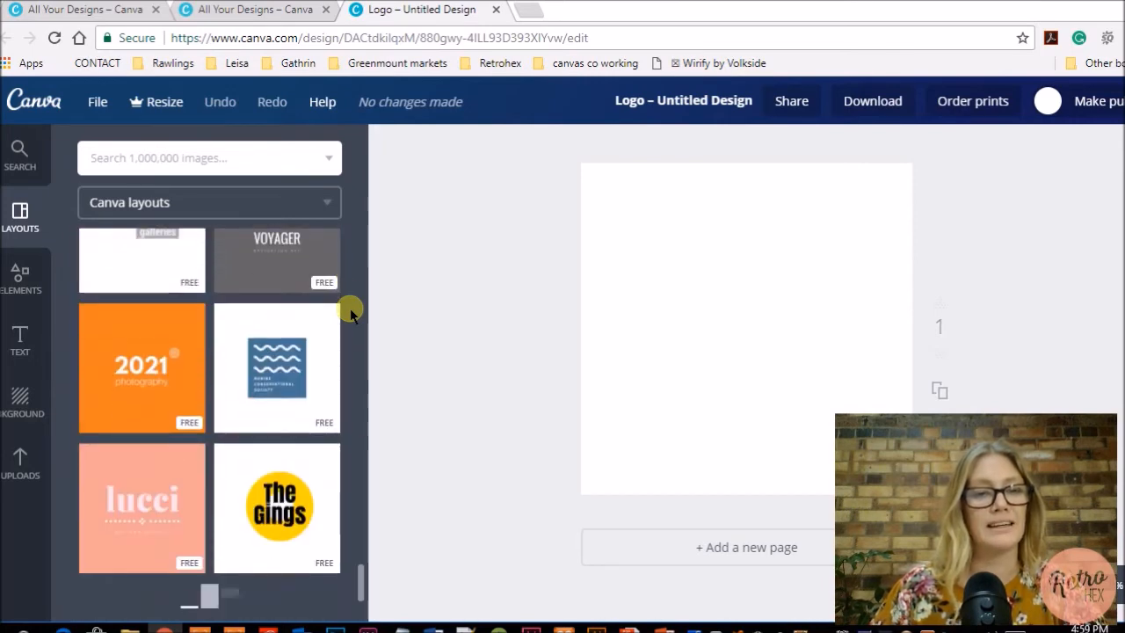
pyautogui.scroll(-4, 350, 312)
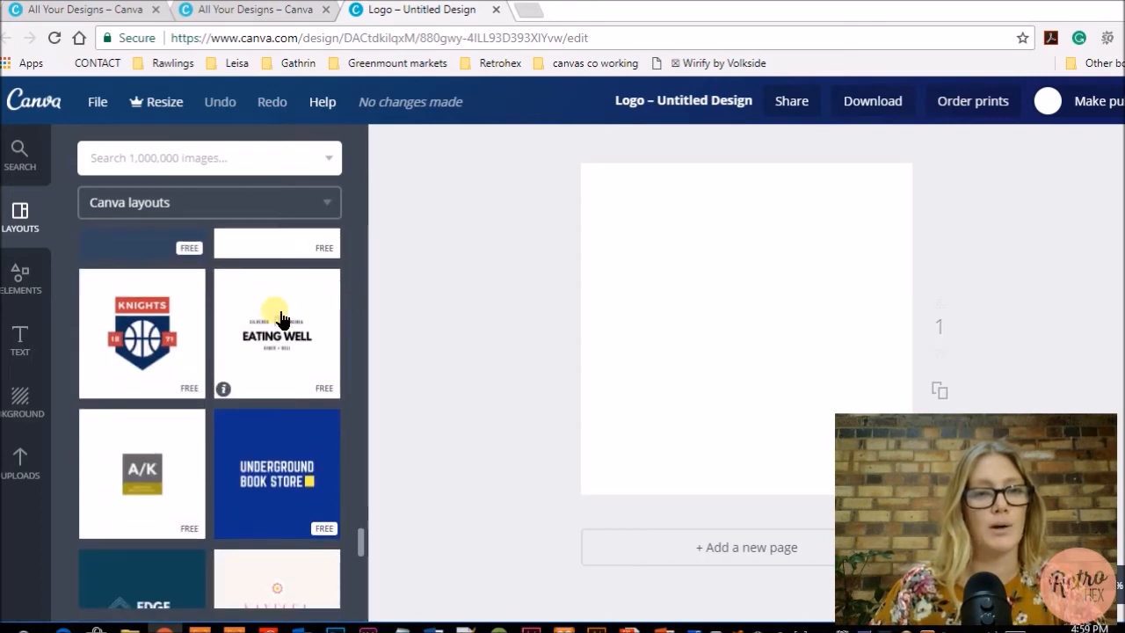
pyautogui.click(283, 335)
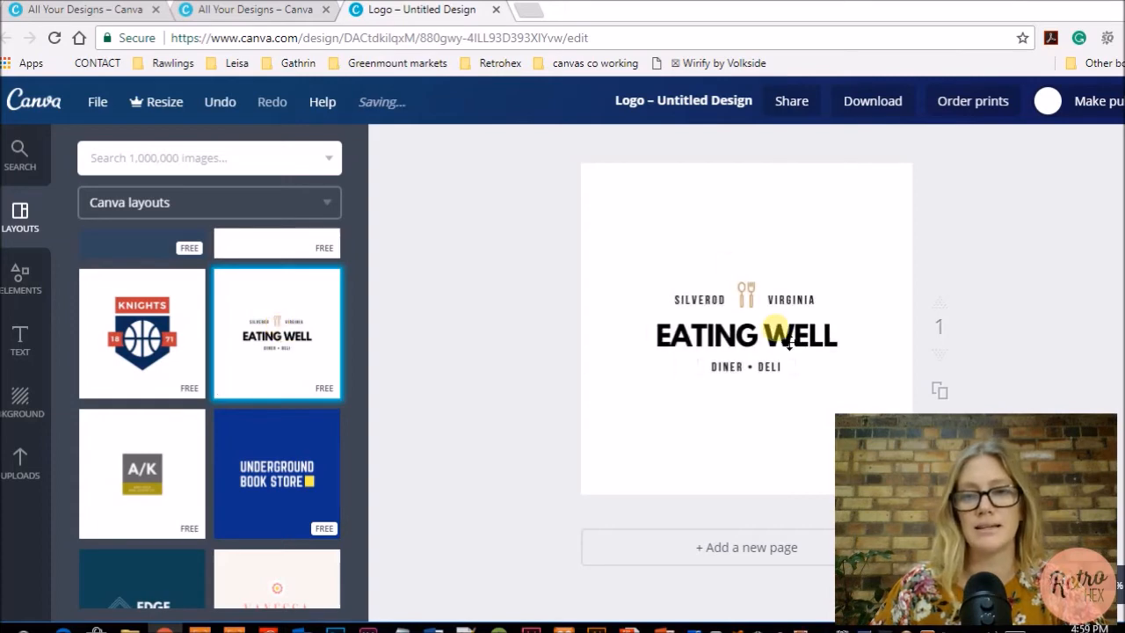
pyautogui.moveTo(984, 461); pyautogui.dragTo(390, 445)
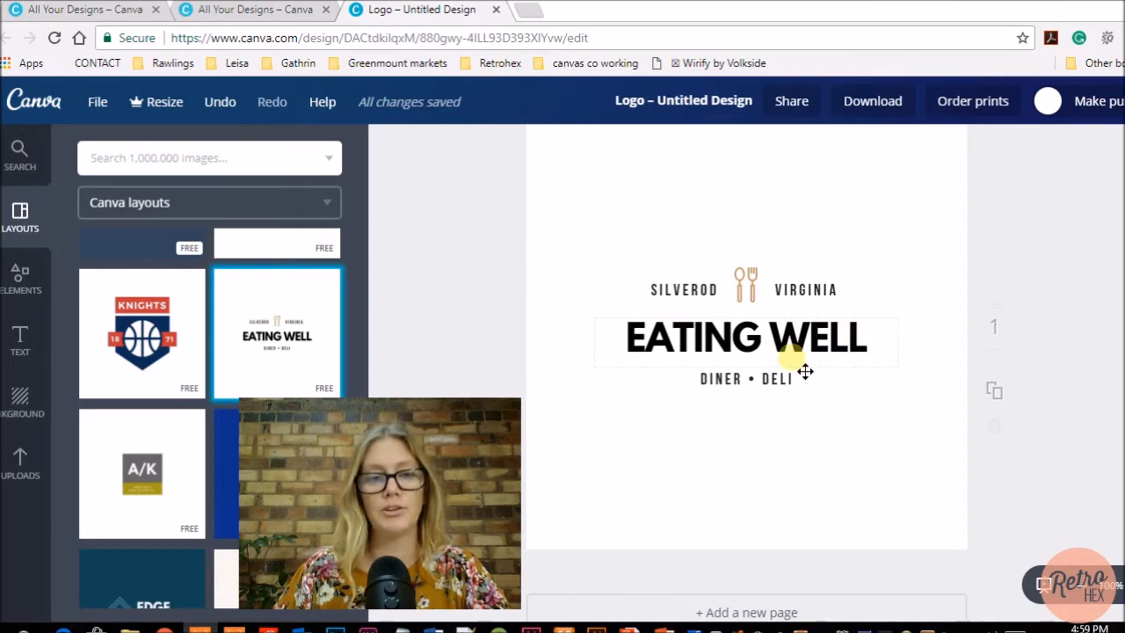
# View the list of fonts available for the "EATING WELL" heading and close it without choosing one.
pyautogui.click(716, 348)
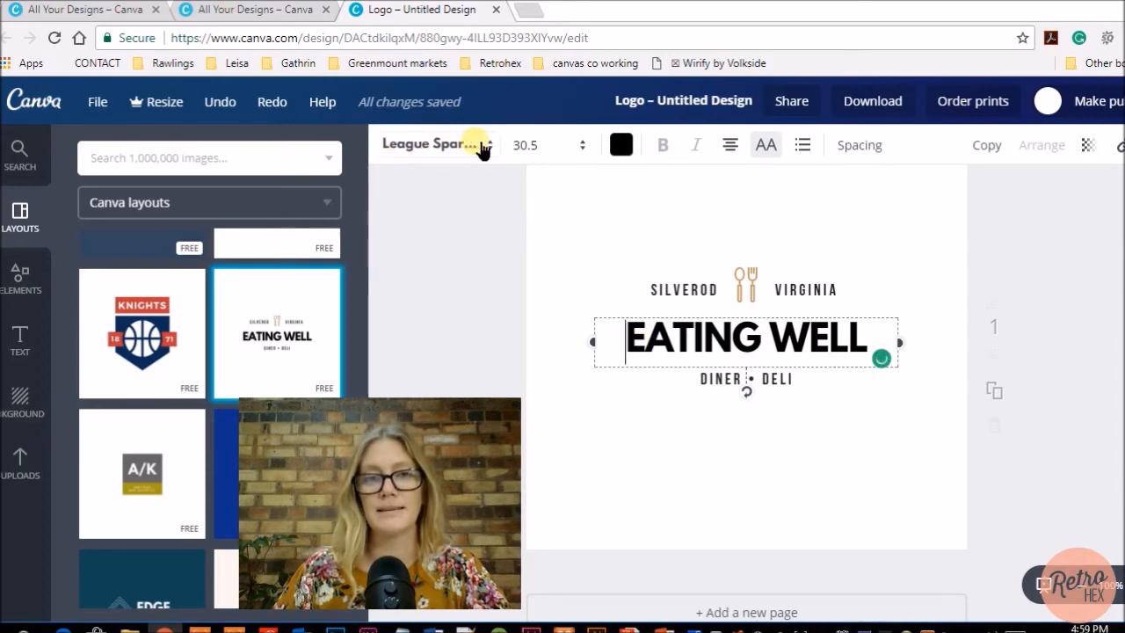
pyautogui.click(491, 145)
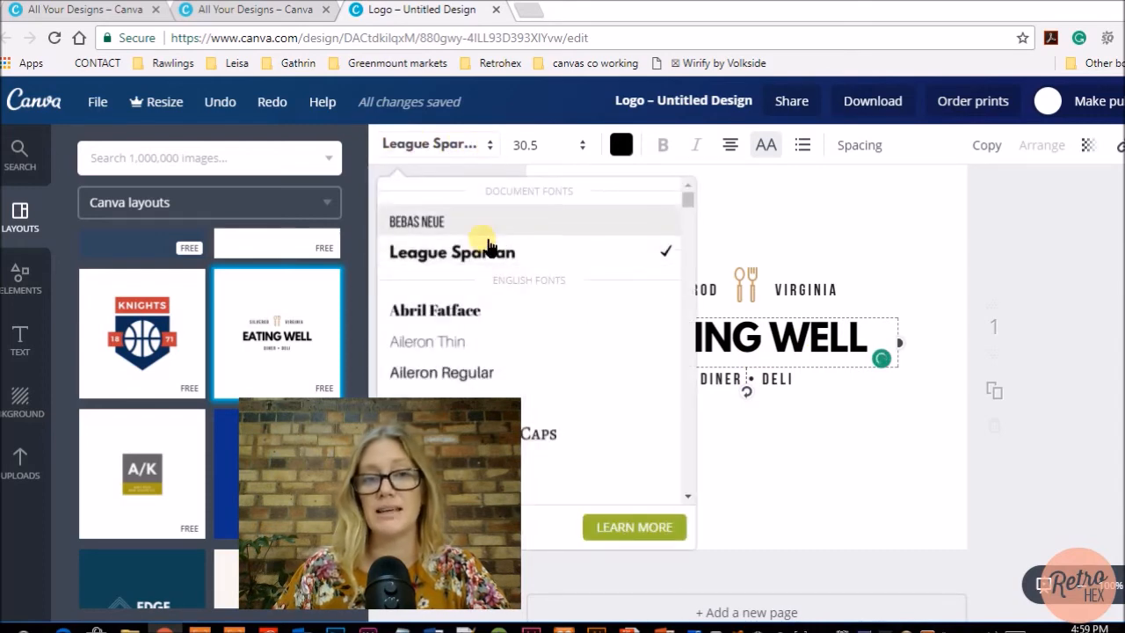
pyautogui.click(489, 145)
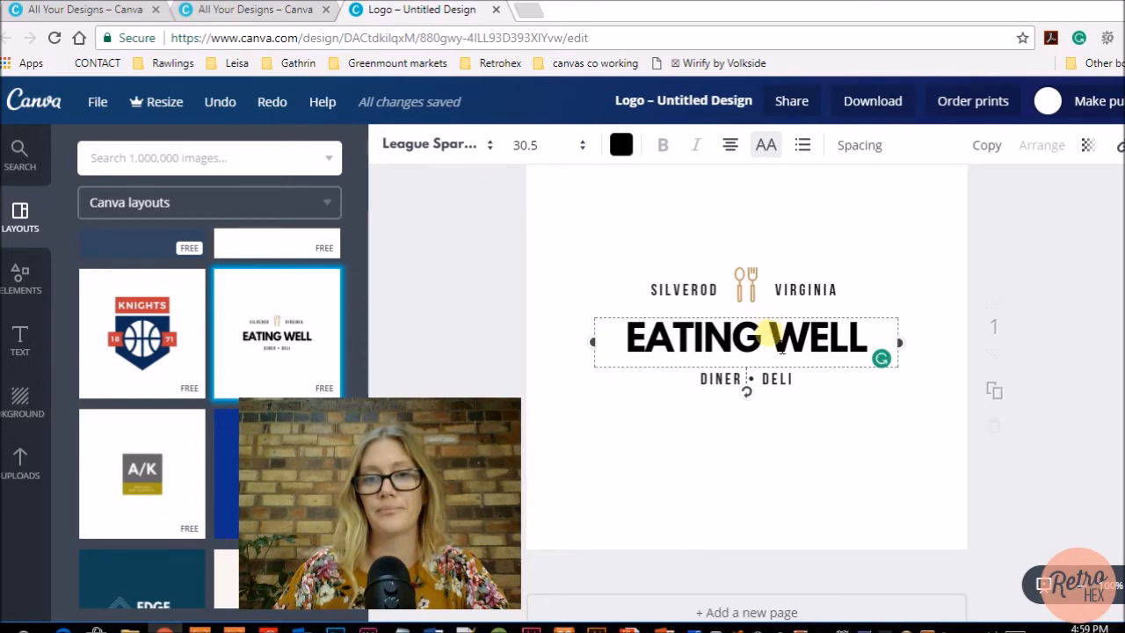
# Replace the "EATING WELL" heading text with "THE GROWING KITCHEN".
pyautogui.moveTo(870, 337); pyautogui.dragTo(599, 343)
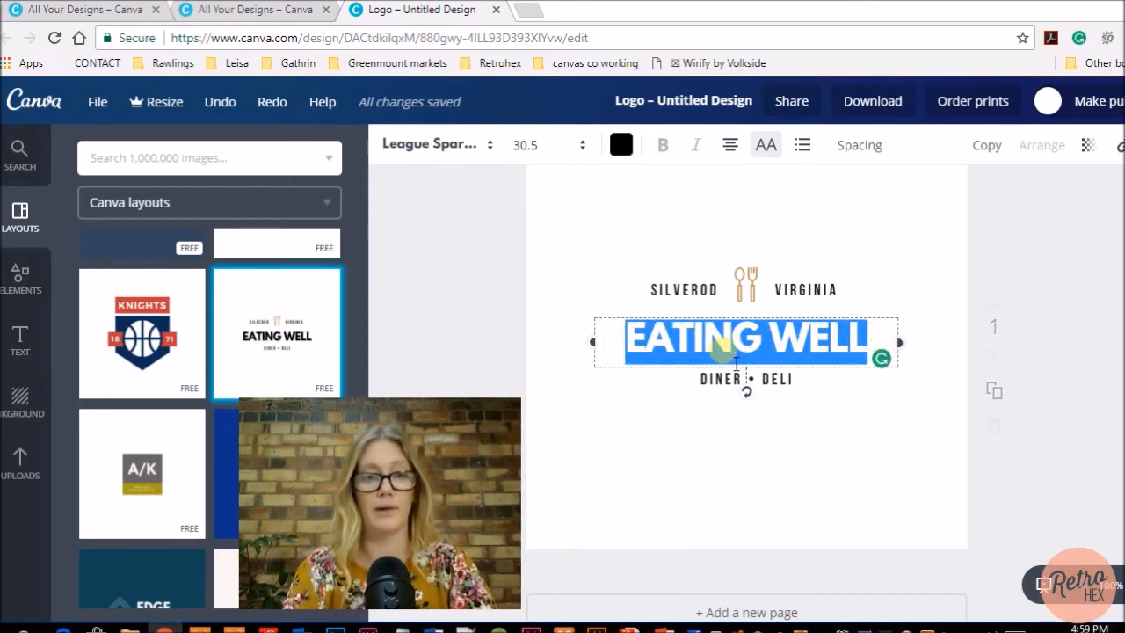
pyautogui.write('THE GROWING')
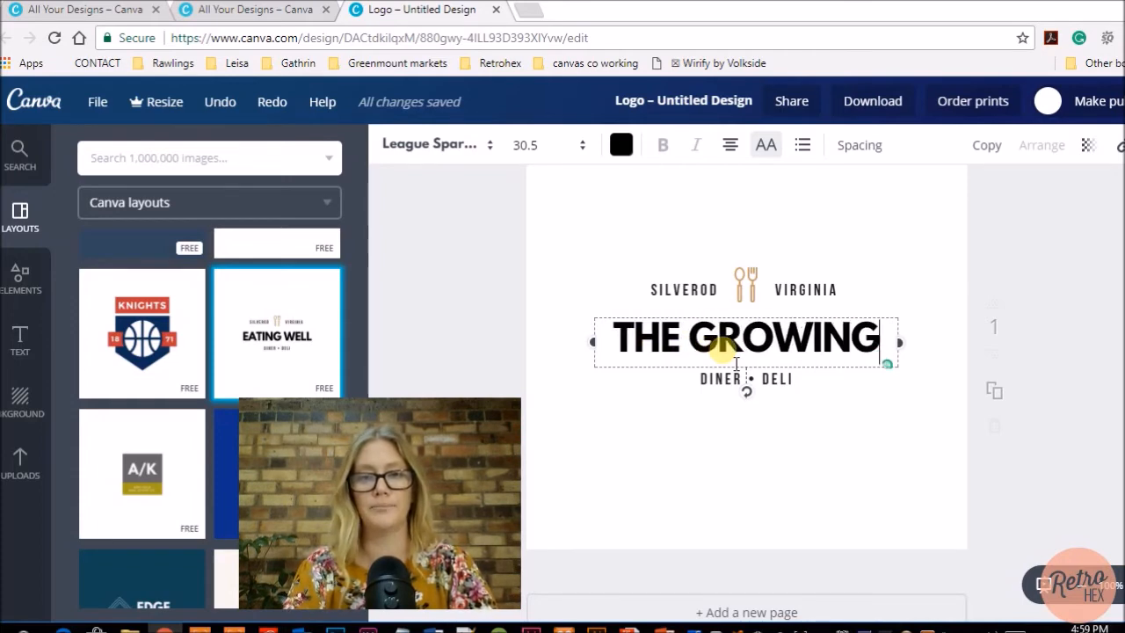
pyautogui.write(' KITCHEN')
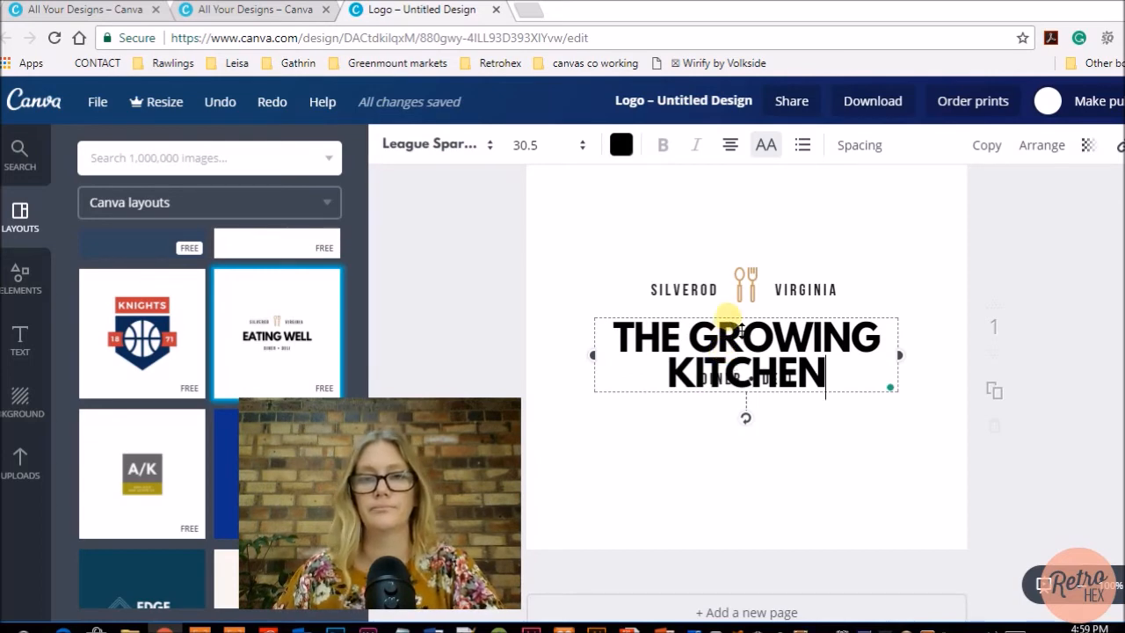
# Move the two-line heading up to about 77, 219, centred just beneath the spoon and fork, and deselect it.
pyautogui.moveTo(726, 315); pyautogui.dragTo(743, 312)
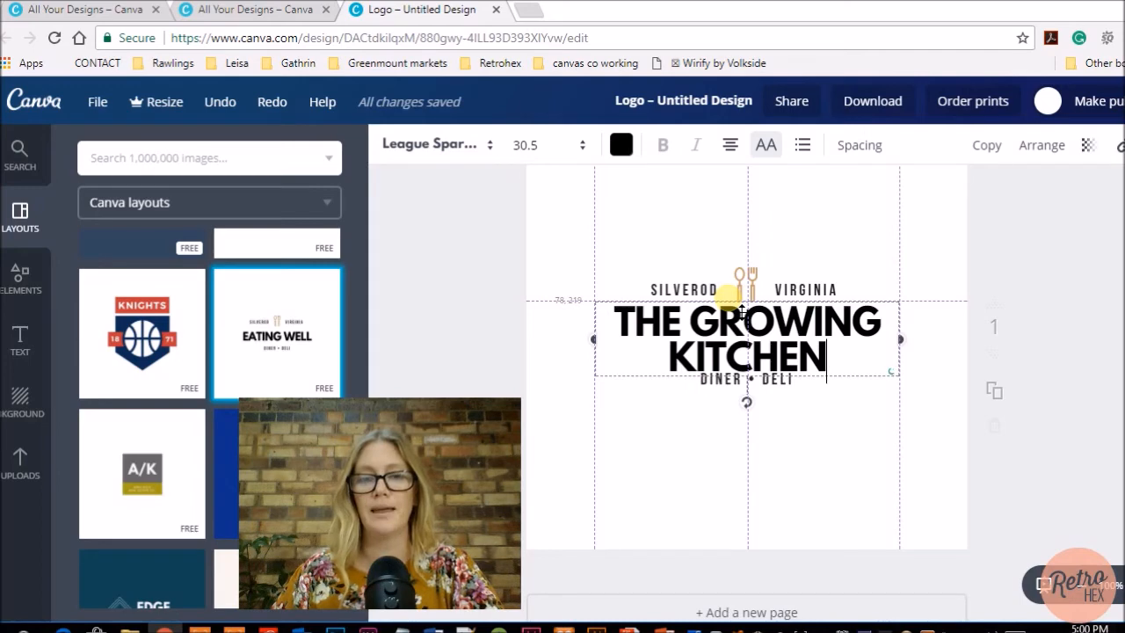
pyautogui.moveTo(742, 312)
pyautogui.mouseDown()
pyautogui.moveTo(788, 309)
pyautogui.moveTo(722, 323)
pyautogui.moveTo(740, 315)
pyautogui.mouseUp()
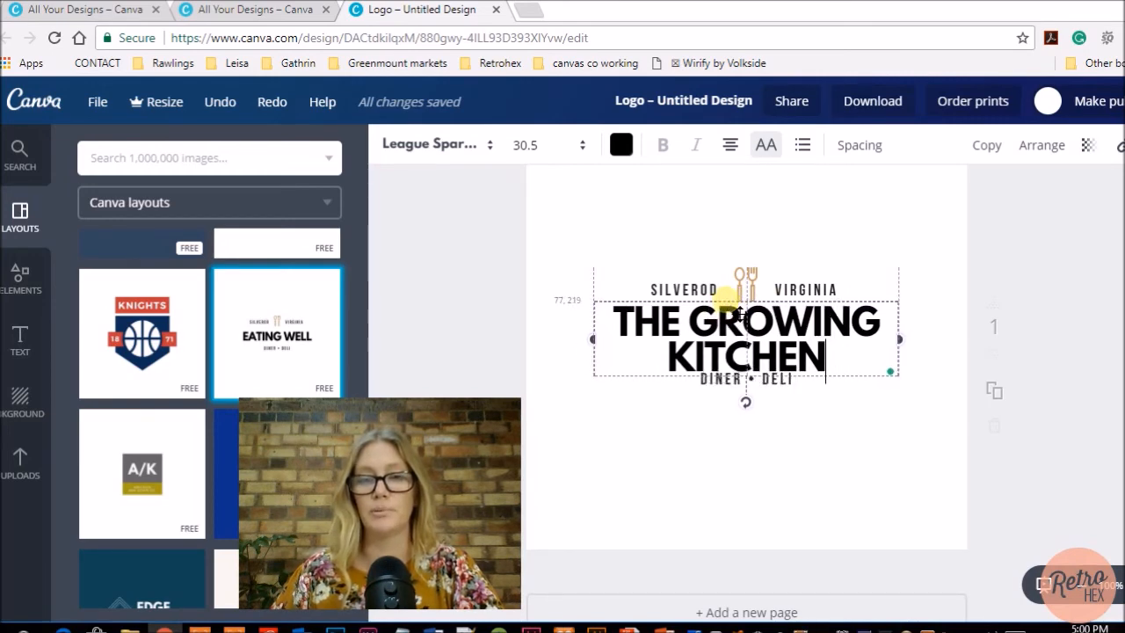
pyautogui.moveTo(740, 315); pyautogui.dragTo(740, 315)
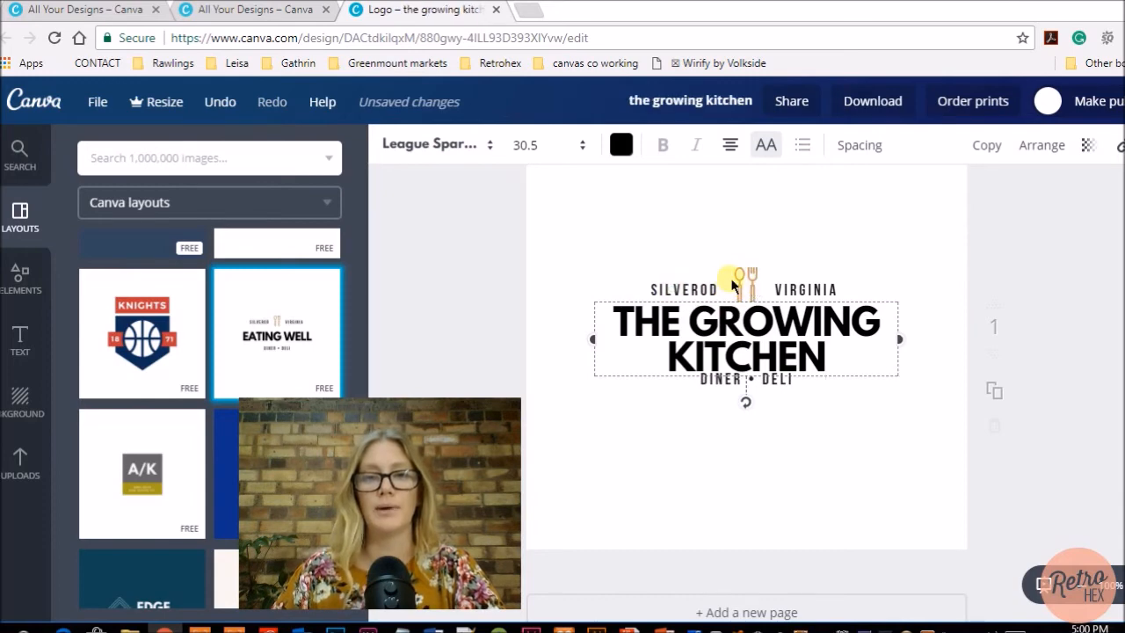
pyautogui.click(841, 209)
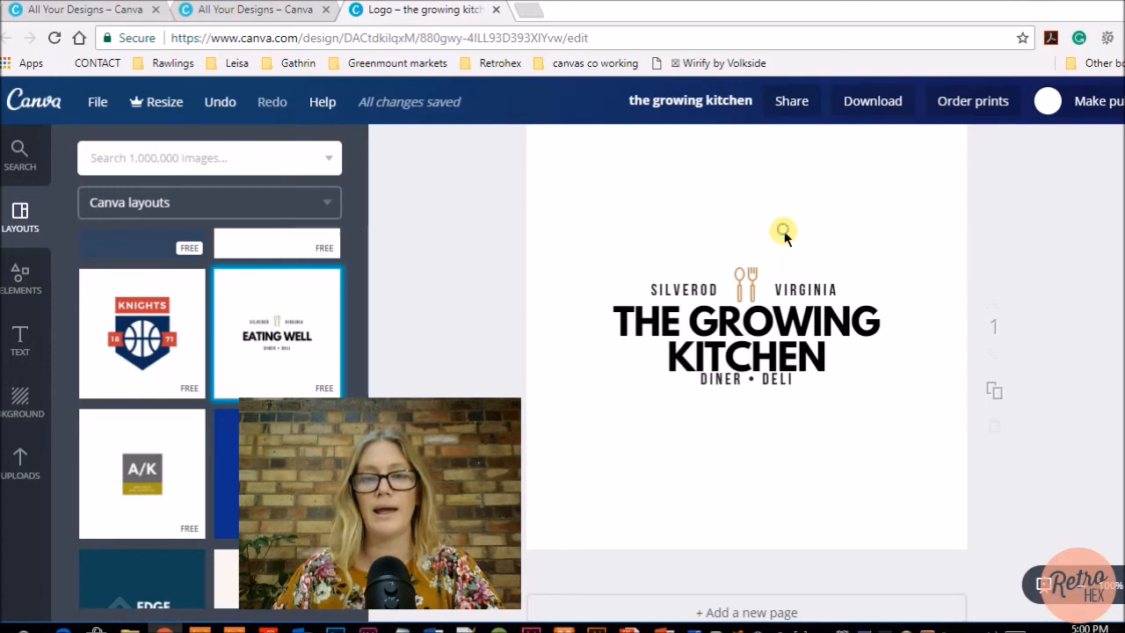
# Replace the word "VIRGINIA" beside the spoon and fork with "DOWNS".
pyautogui.click(808, 292)
pyautogui.click(839, 288)
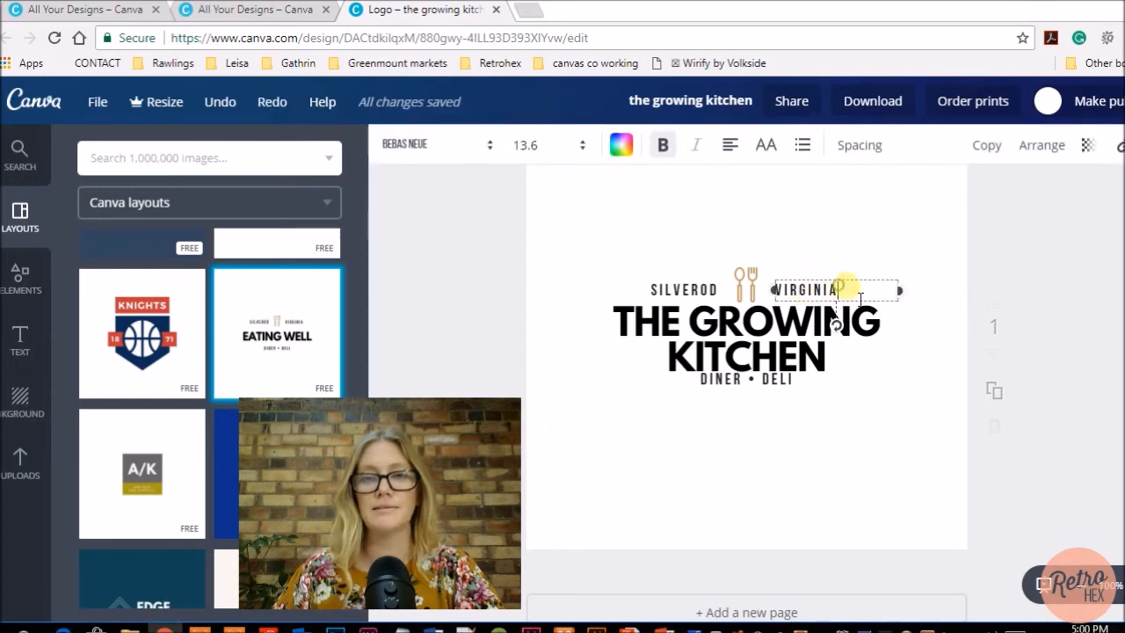
pyautogui.press('BackSpace')
pyautogui.press('BackSpace')
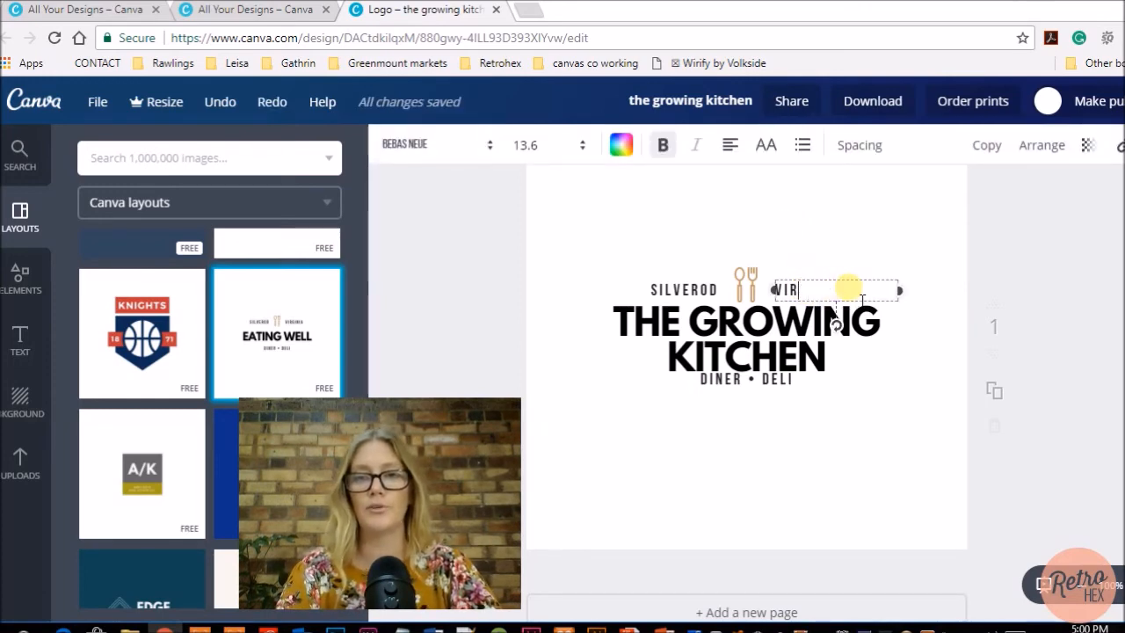
pyautogui.press('BackSpace')
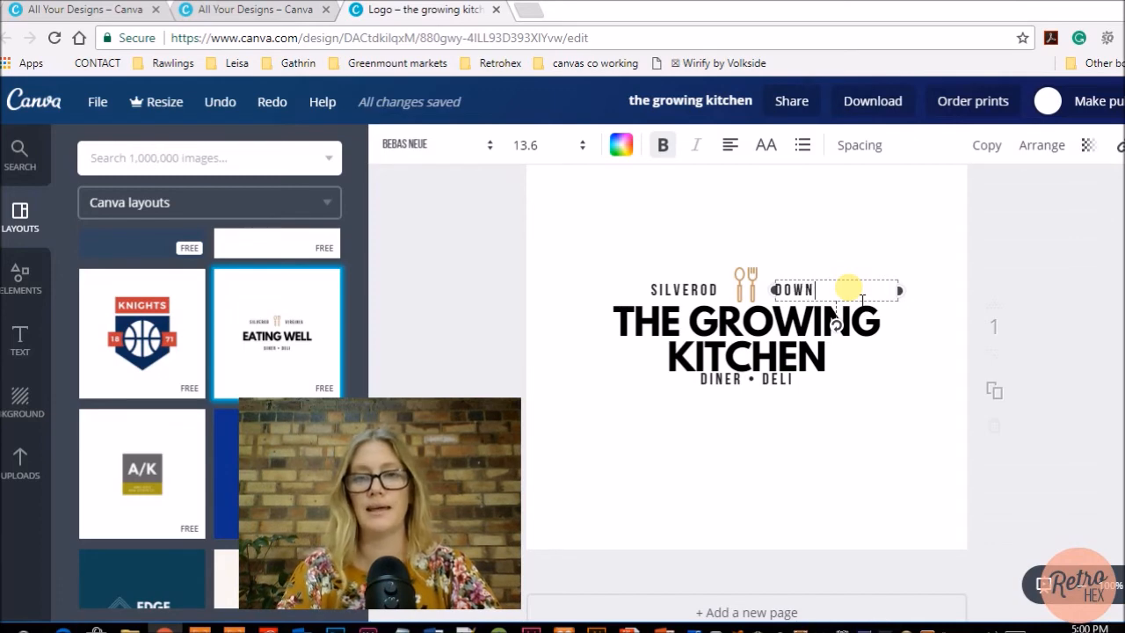
# Replace the word "SILVEROD" beside the spoon and fork with "DARLING".
pyautogui.click(685, 289)
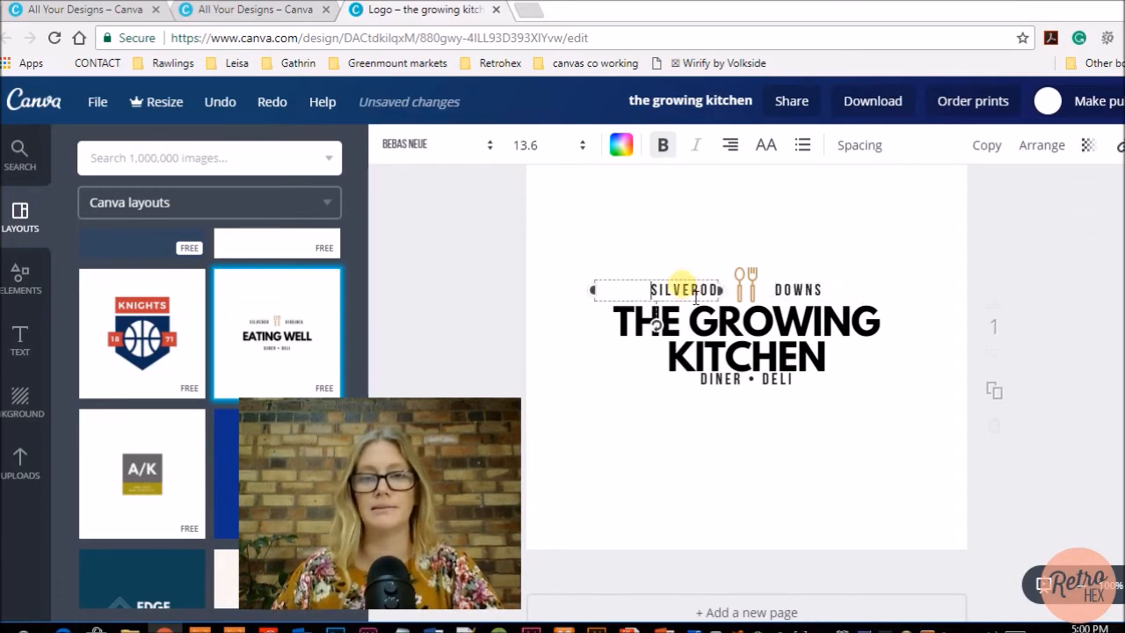
pyautogui.click(662, 289)
pyautogui.press('Delete')
pyautogui.press('Delete')
pyautogui.press('Delete')
pyautogui.write('DARLING')
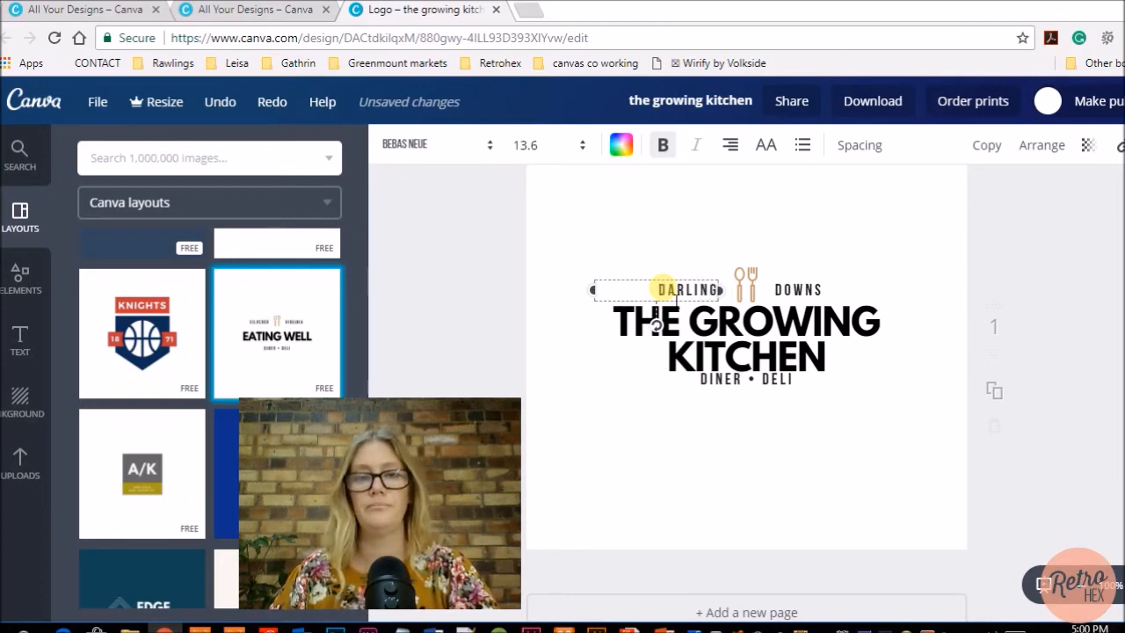
# Replace the "DINER • DELI" line beneath the heading with "COOKING SCHOOL".
pyautogui.click(726, 387)
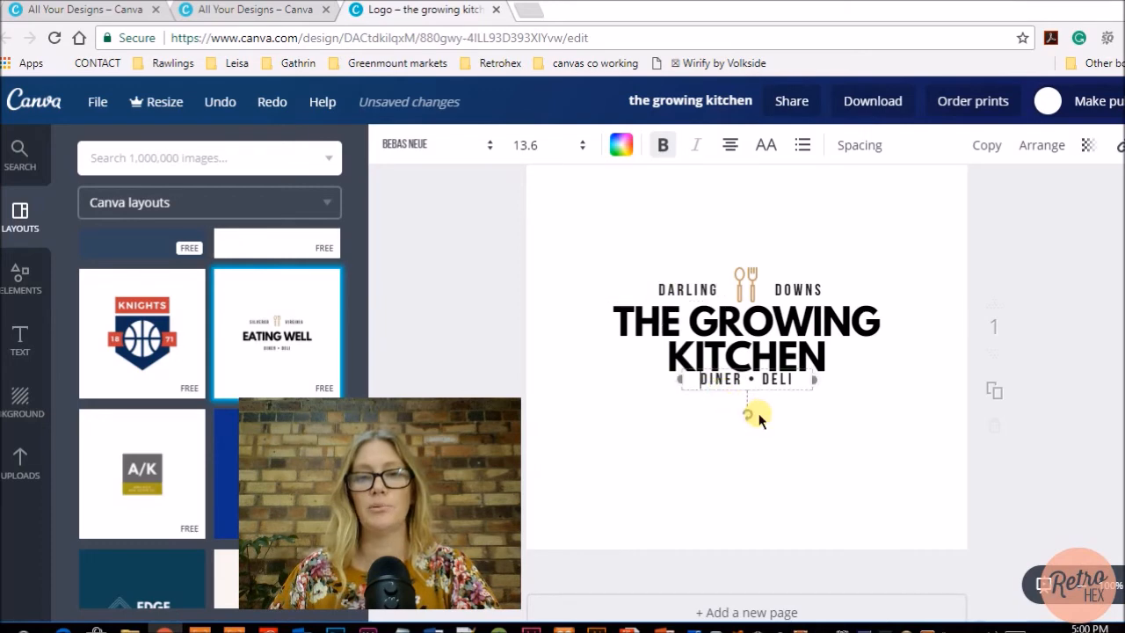
pyautogui.press('Delete')
pyautogui.press('Delete')
pyautogui.press('Delete')
pyautogui.press('Delete')
pyautogui.press('Delete')
pyautogui.press('Delete')
pyautogui.press('Delete')
pyautogui.press('Delete')
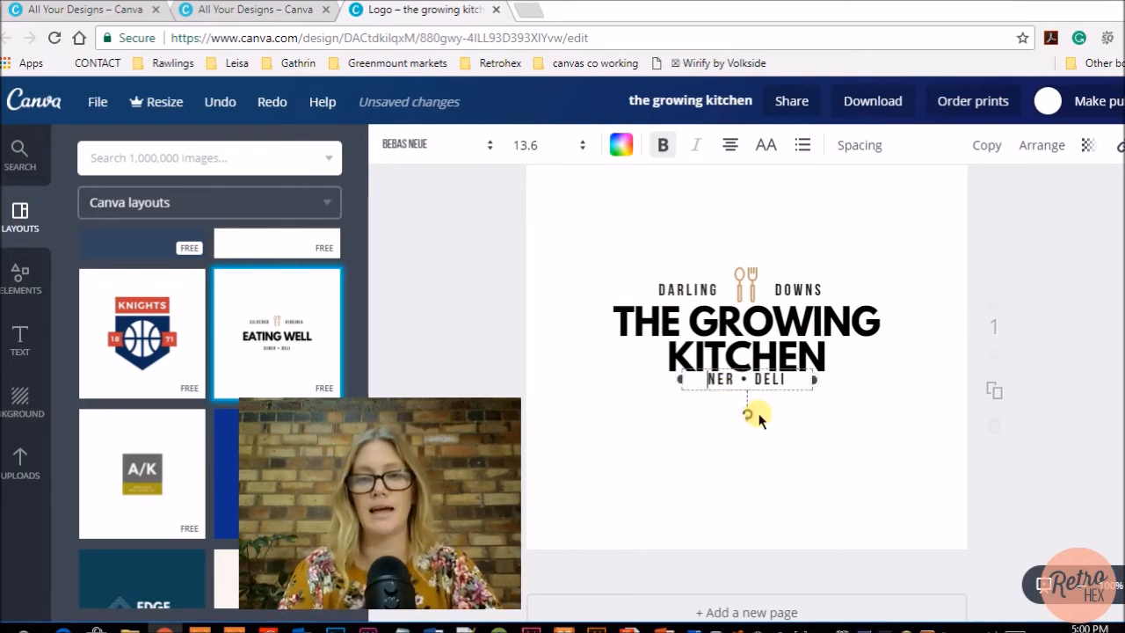
pyautogui.press('Delete')
pyautogui.press('Delete')
pyautogui.press('Delete')
pyautogui.press('Delete')
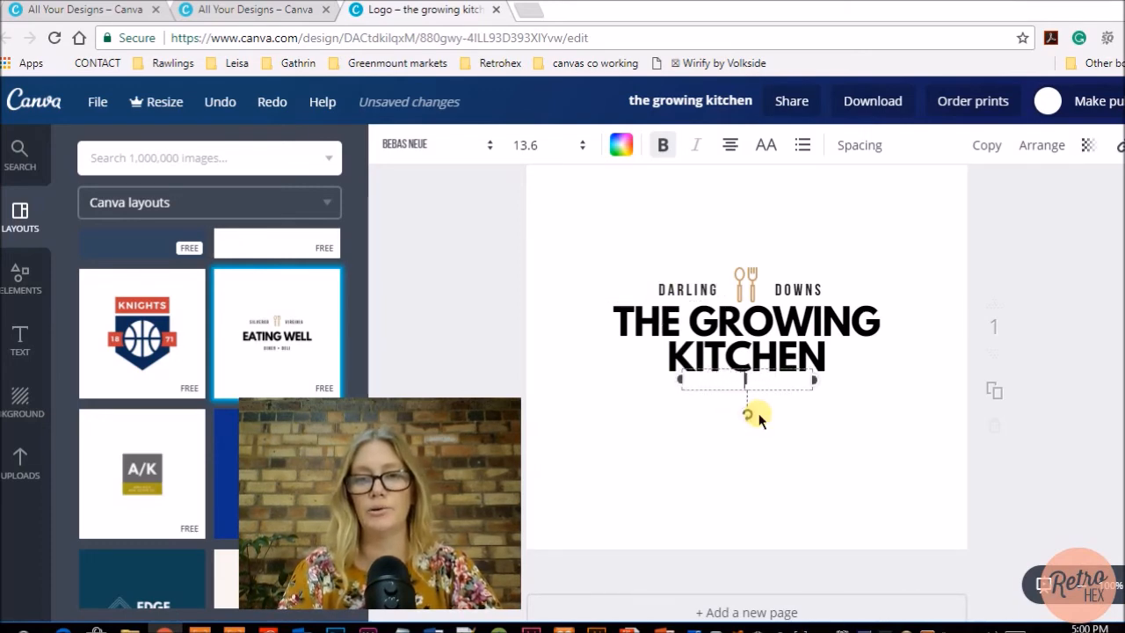
pyautogui.write('COOKING SCHOOL')
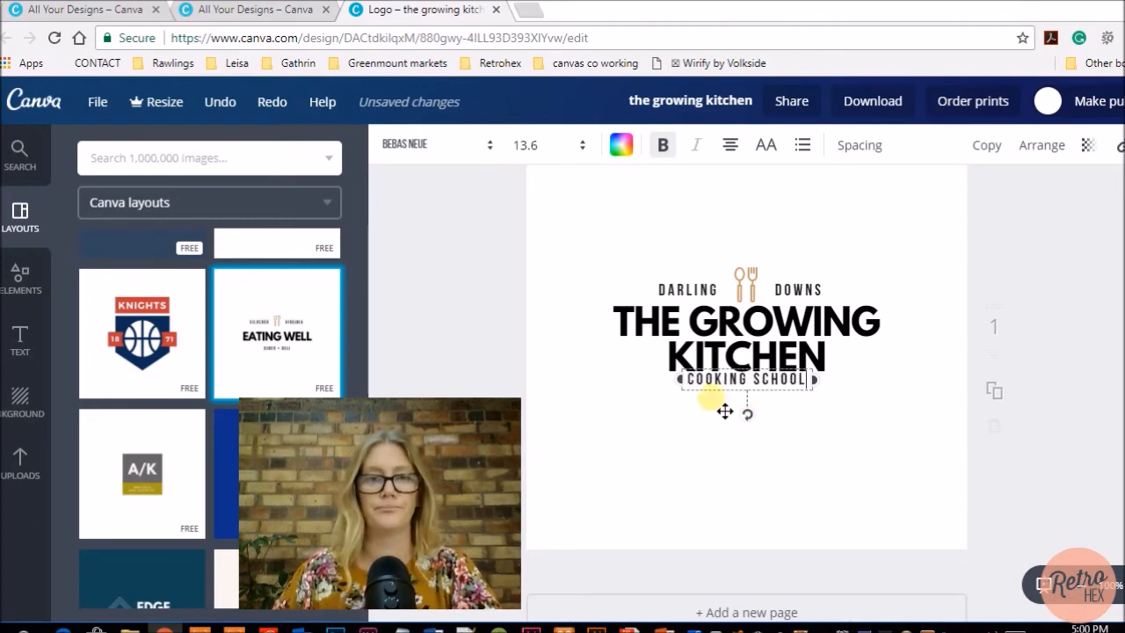
# Move the "COOKING SCHOOL" line down slightly to leave a small gap beneath "KITCHEN".
pyautogui.moveTo(740, 379)
pyautogui.mouseDown()
pyautogui.moveTo(729, 383)
pyautogui.moveTo(741, 392)
pyautogui.mouseUp()
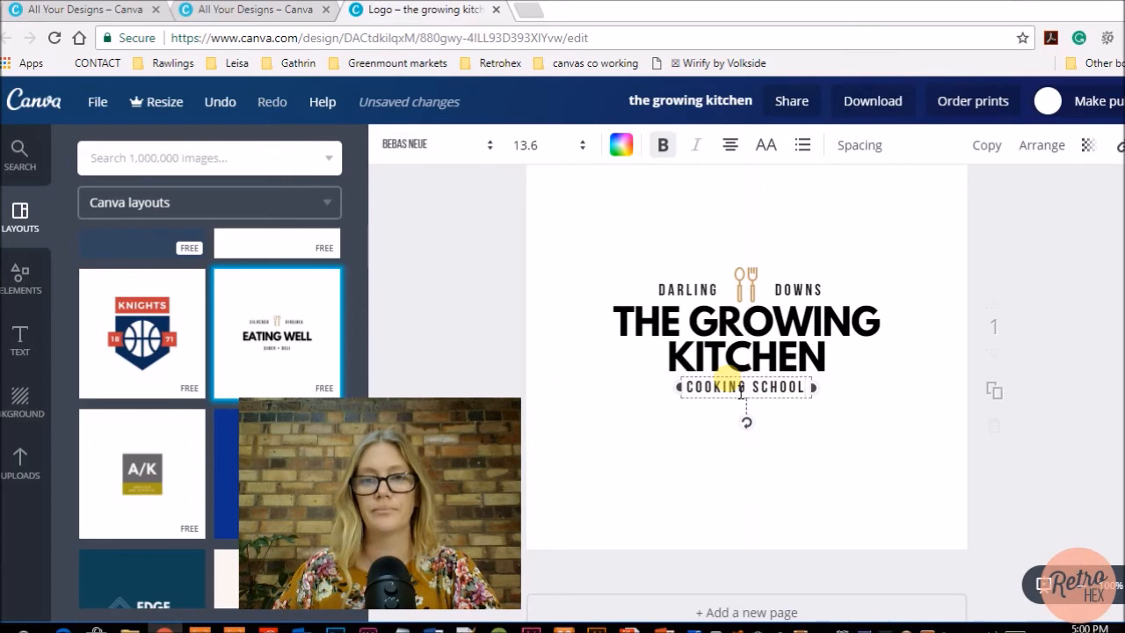
pyautogui.click(709, 299)
pyautogui.moveTo(708, 300); pyautogui.dragTo(709, 300)
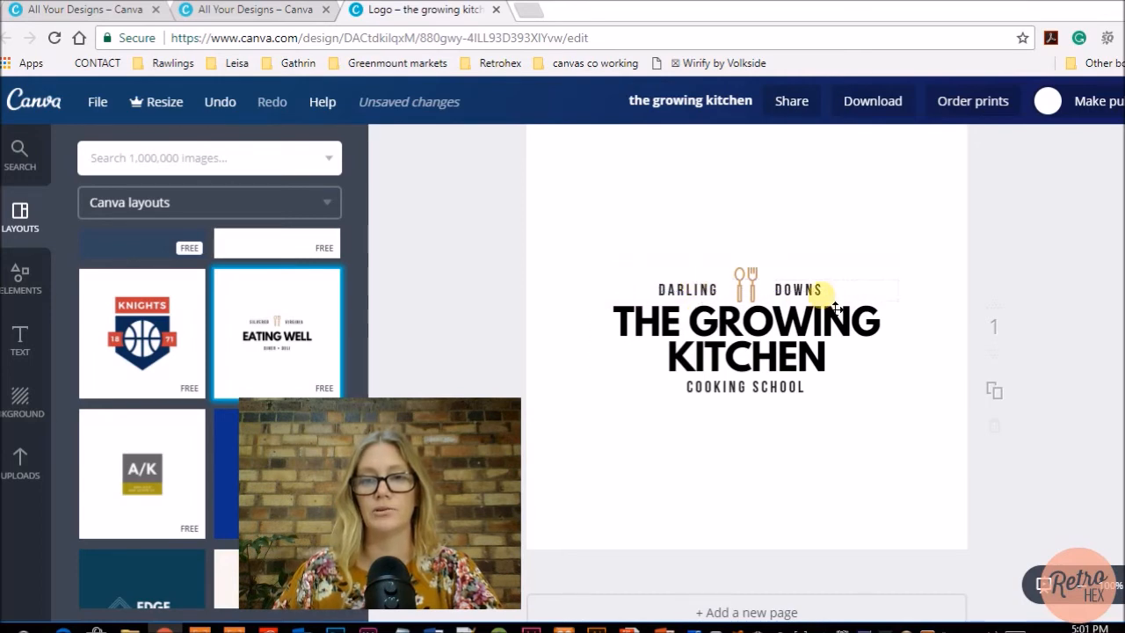
# Recolour the spoon and fork icon dark red with the custom colour code a03c49.
pyautogui.click(745, 283)
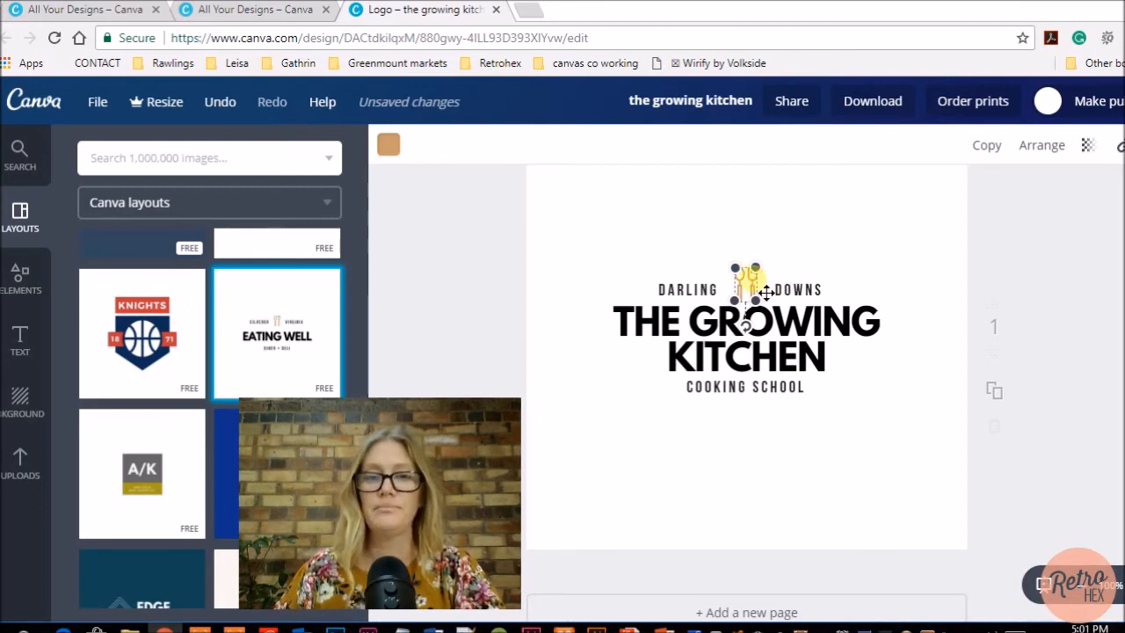
pyautogui.click(405, 152)
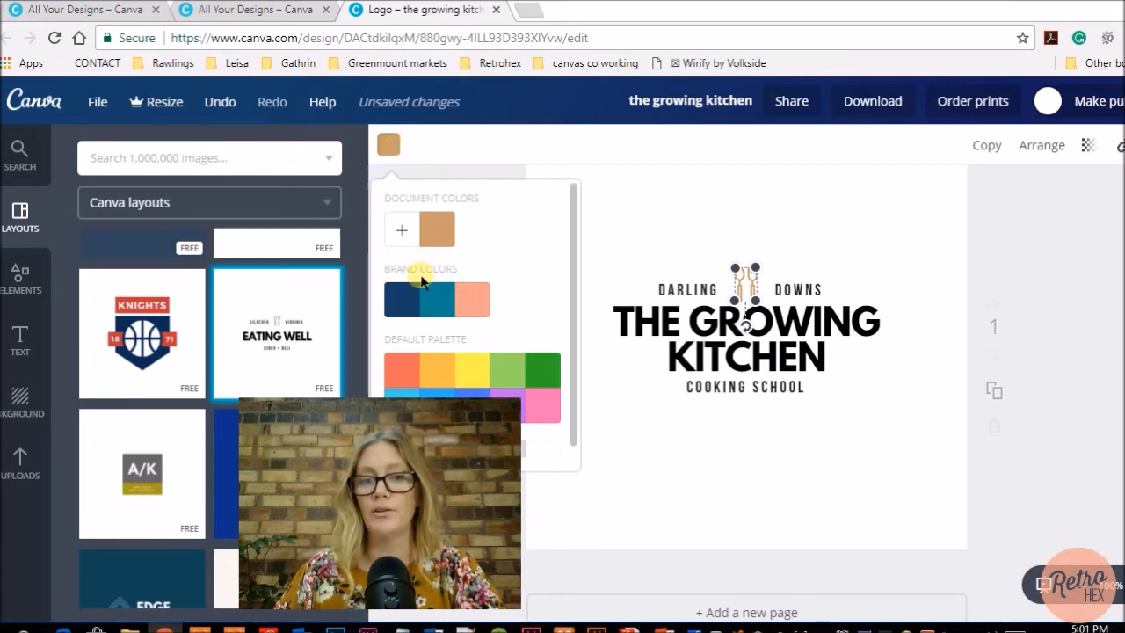
pyautogui.click(407, 233)
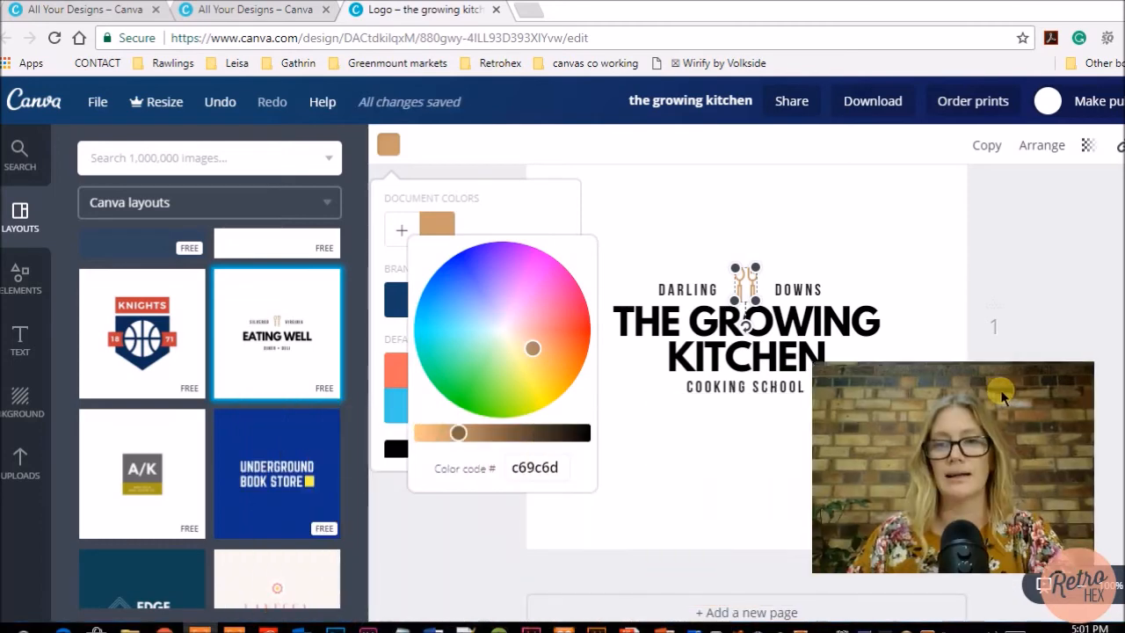
pyautogui.click(567, 474)
pyautogui.press('BackSpace')
pyautogui.press('BackSpace')
pyautogui.press('BackSpace')
pyautogui.press('BackSpace')
pyautogui.press('BackSpace')
pyautogui.press('BackSpace')
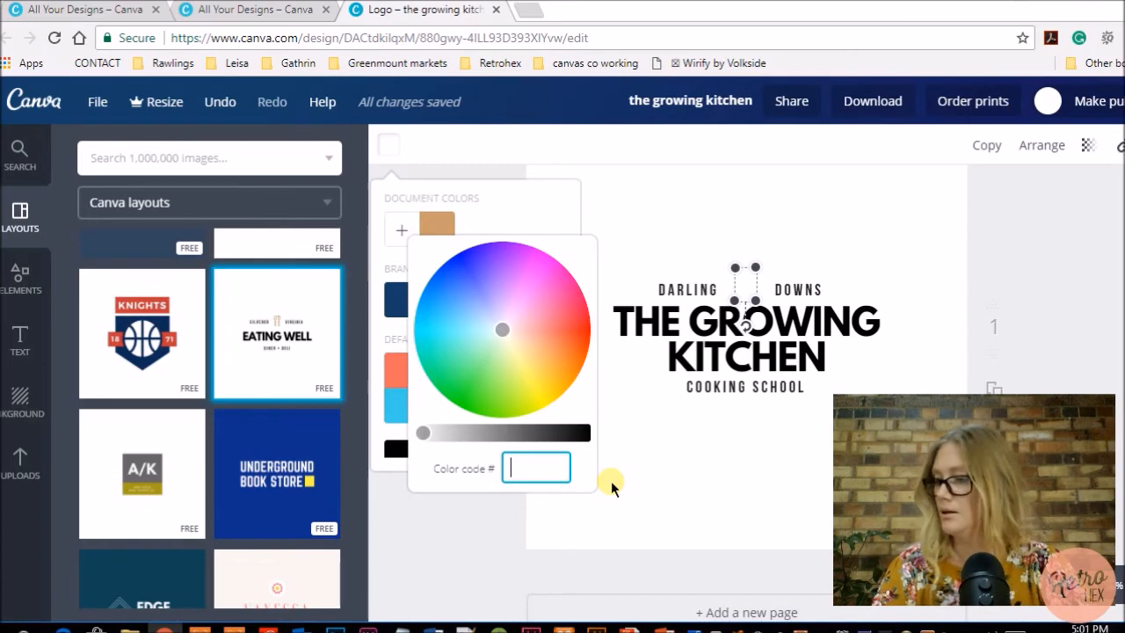
pyautogui.write('03')
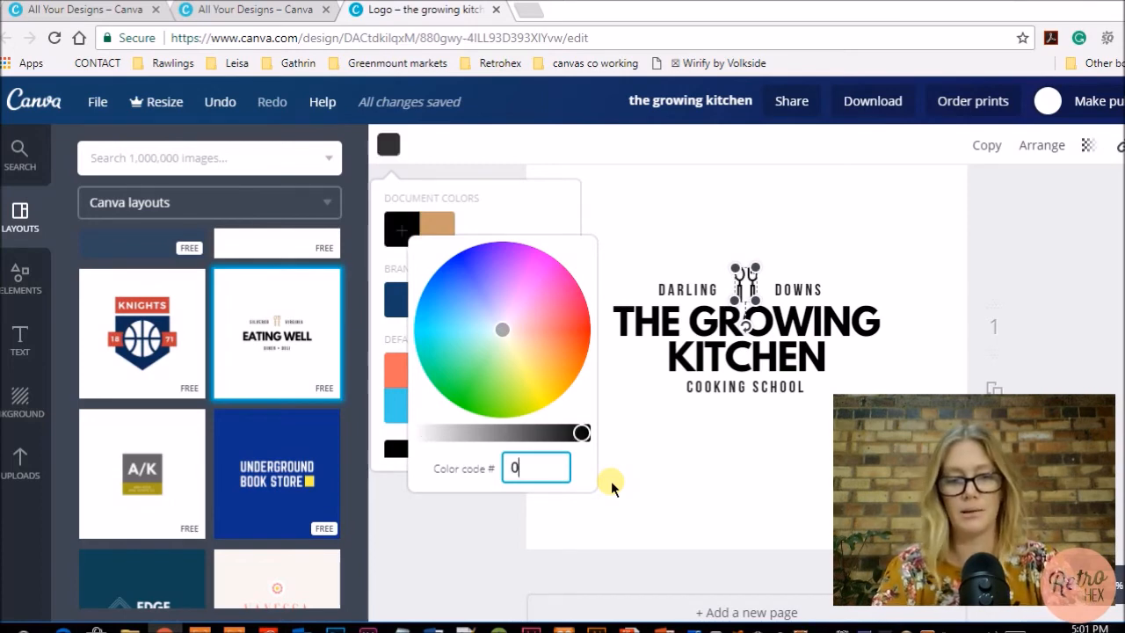
pyautogui.click(647, 462)
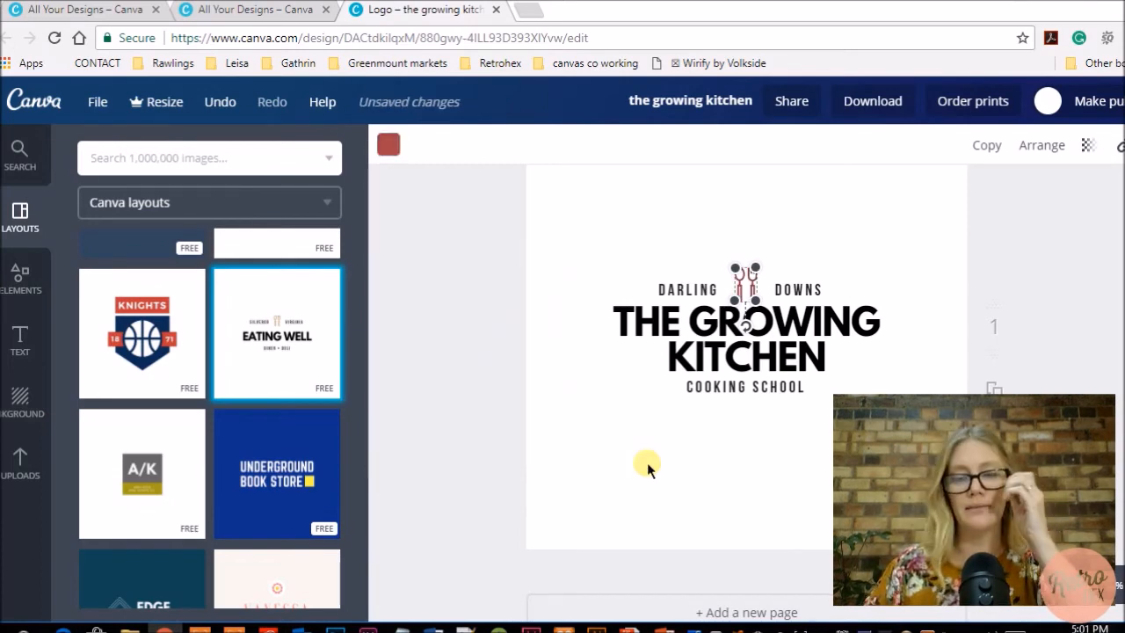
pyautogui.click(646, 462)
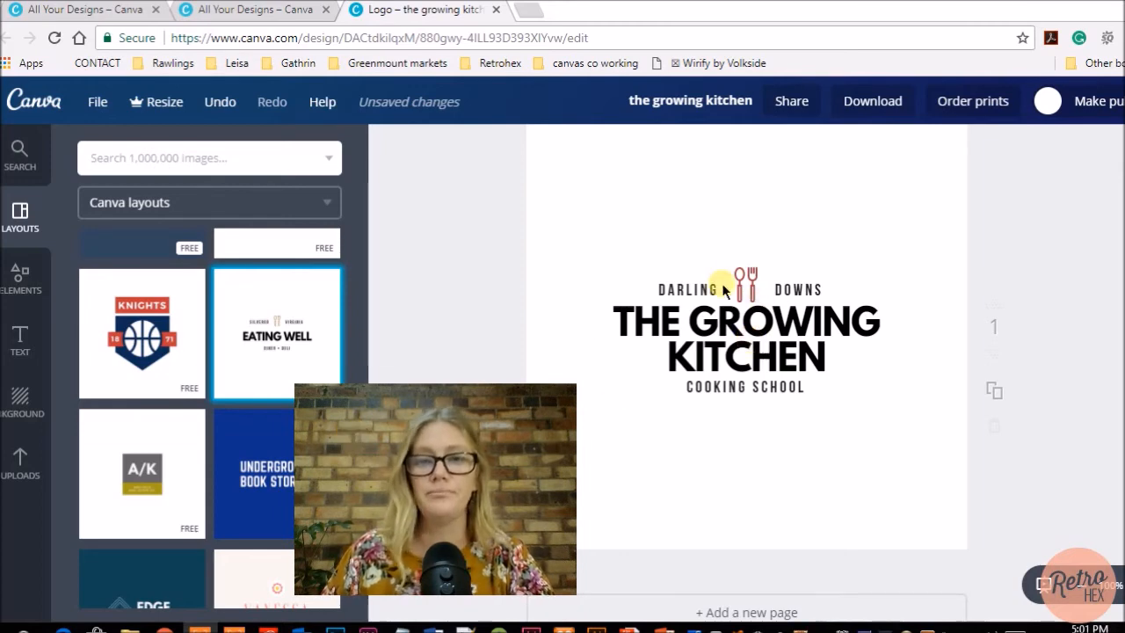
# Search the image library for "spoon" to find alternative icons for the logo.
pyautogui.click(759, 322)
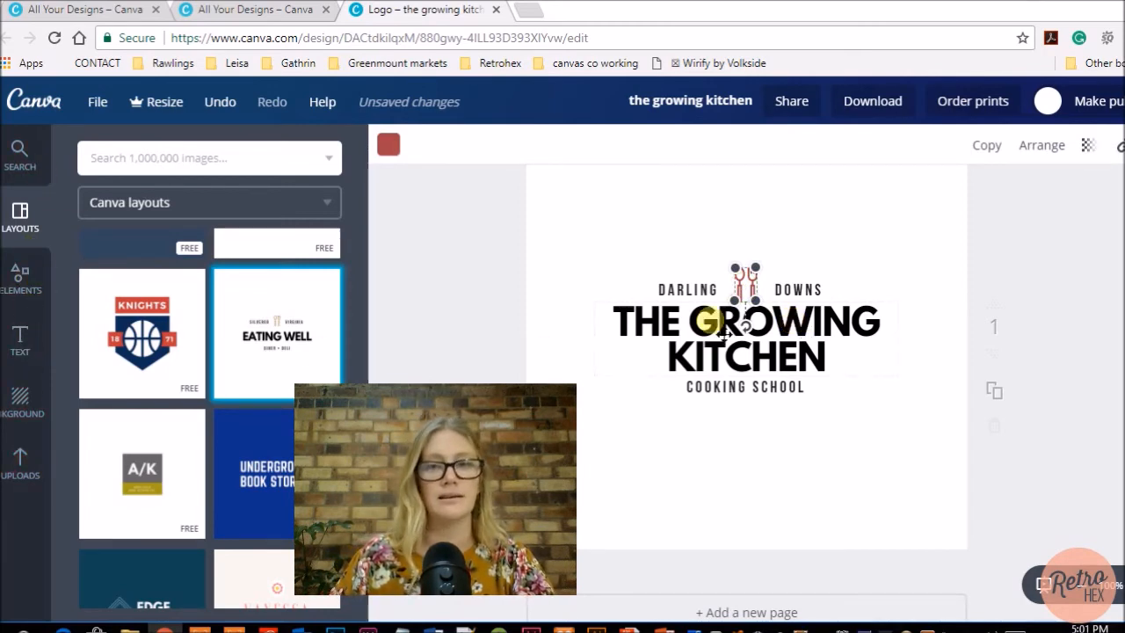
pyautogui.click(21, 277)
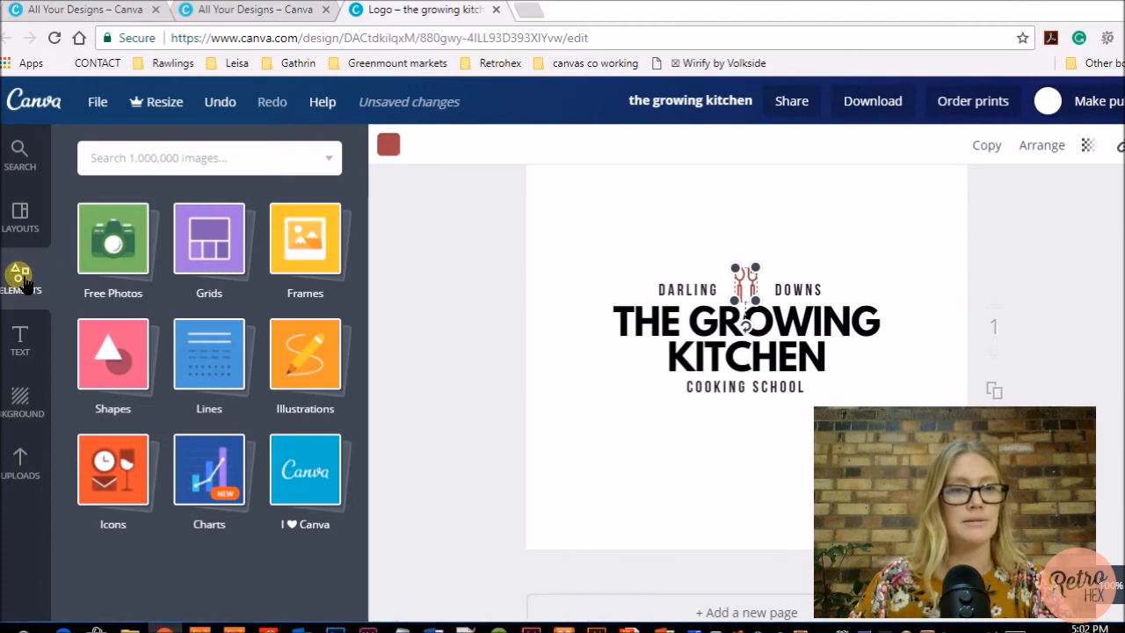
pyautogui.click(121, 463)
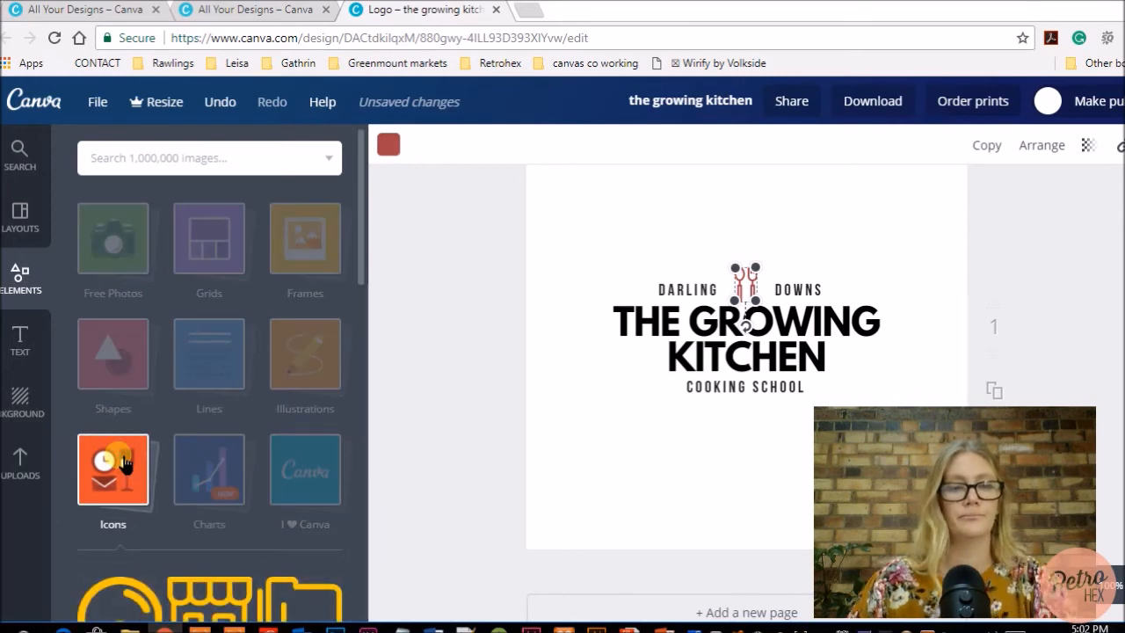
pyautogui.scroll(-4, 200, 402)
pyautogui.scroll(4, 198, 403)
pyautogui.click(142, 158)
pyautogui.write('sppon')
pyautogui.press('Return')
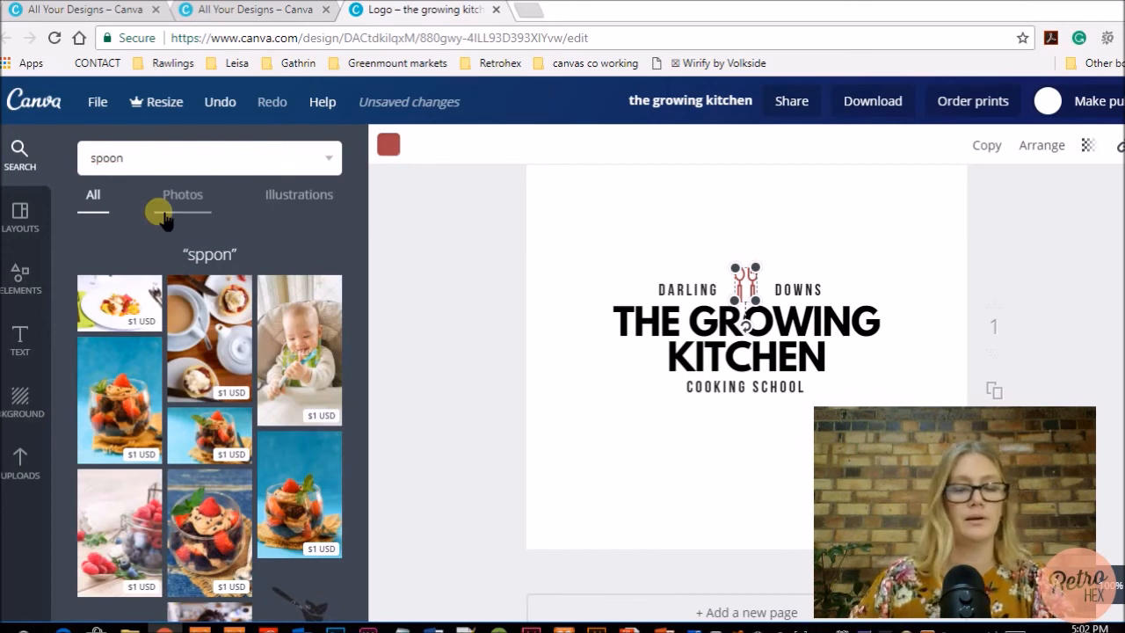
pyautogui.press('Return')
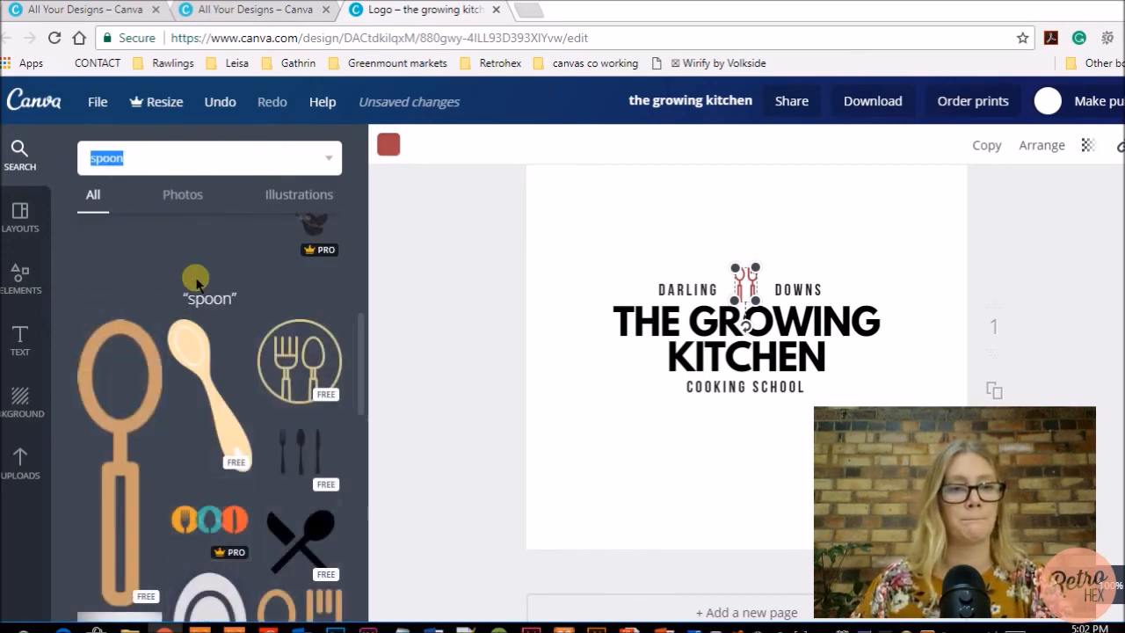
pyautogui.scroll(-1, 216, 303)
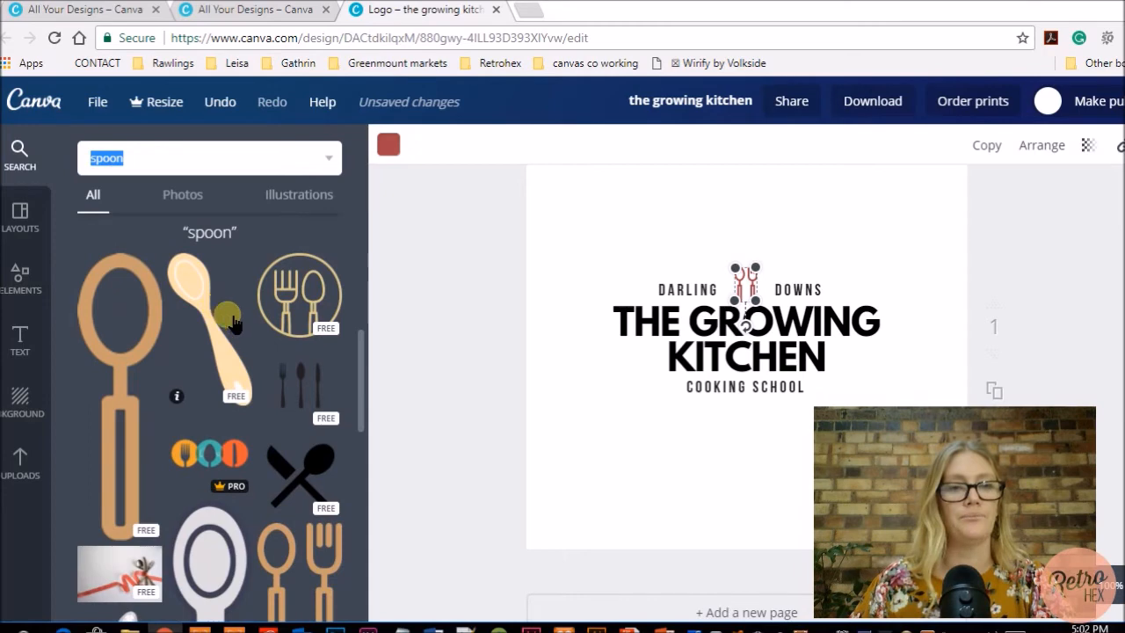
# Try the circled fork-and-spoon icon at a small size beneath the text, coloured in the document's dark red #a03c49.
pyautogui.click(315, 283)
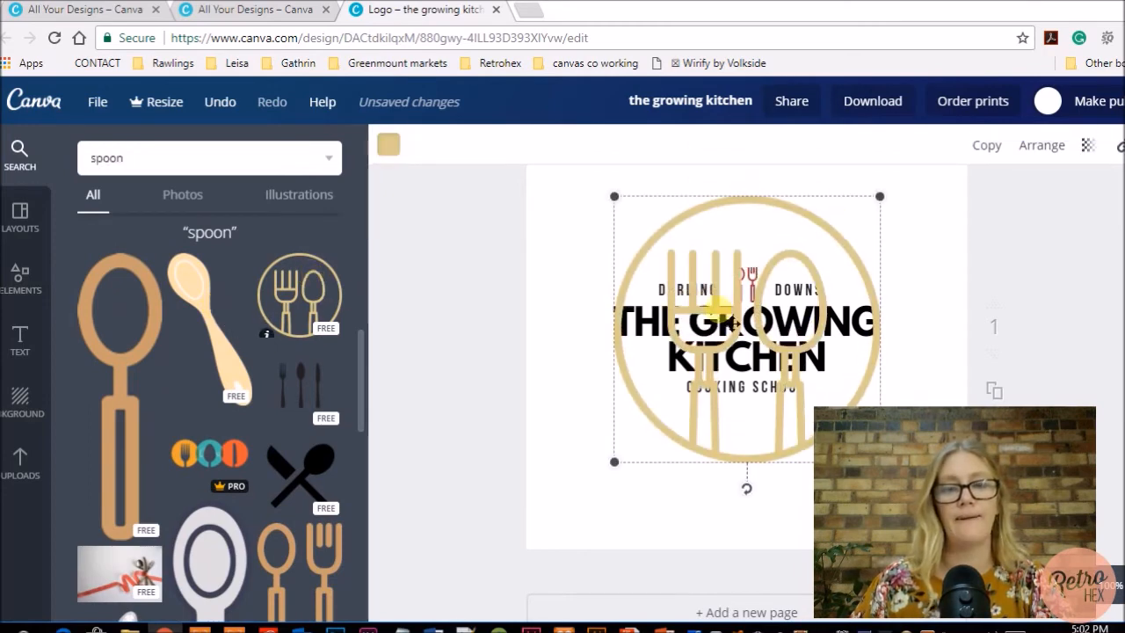
pyautogui.moveTo(878, 197); pyautogui.dragTo(676, 448)
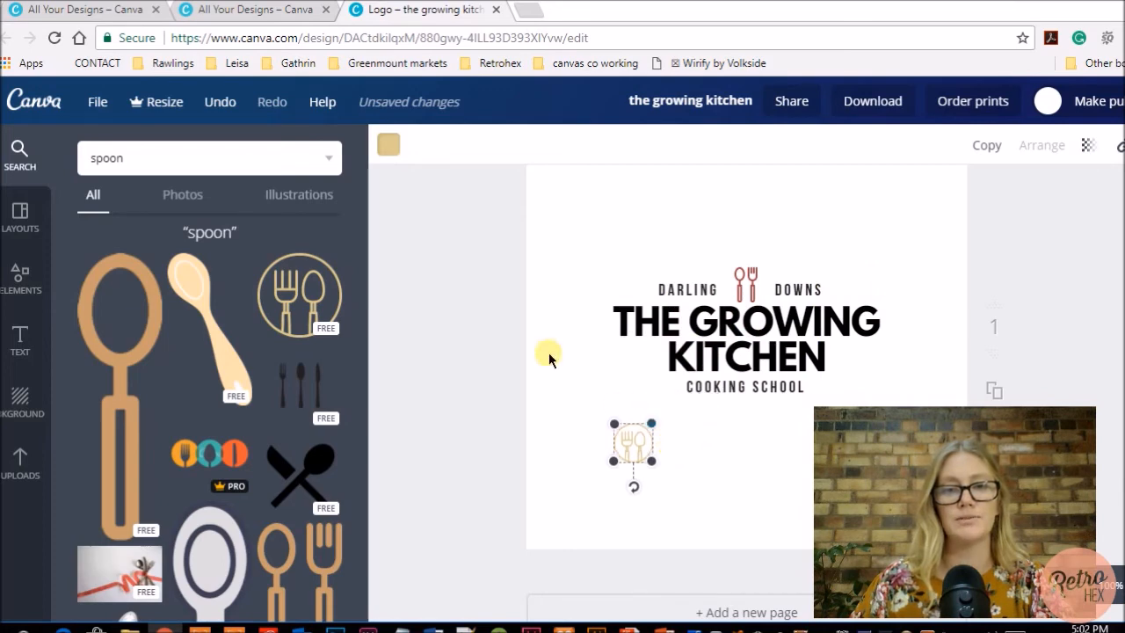
pyautogui.click(393, 159)
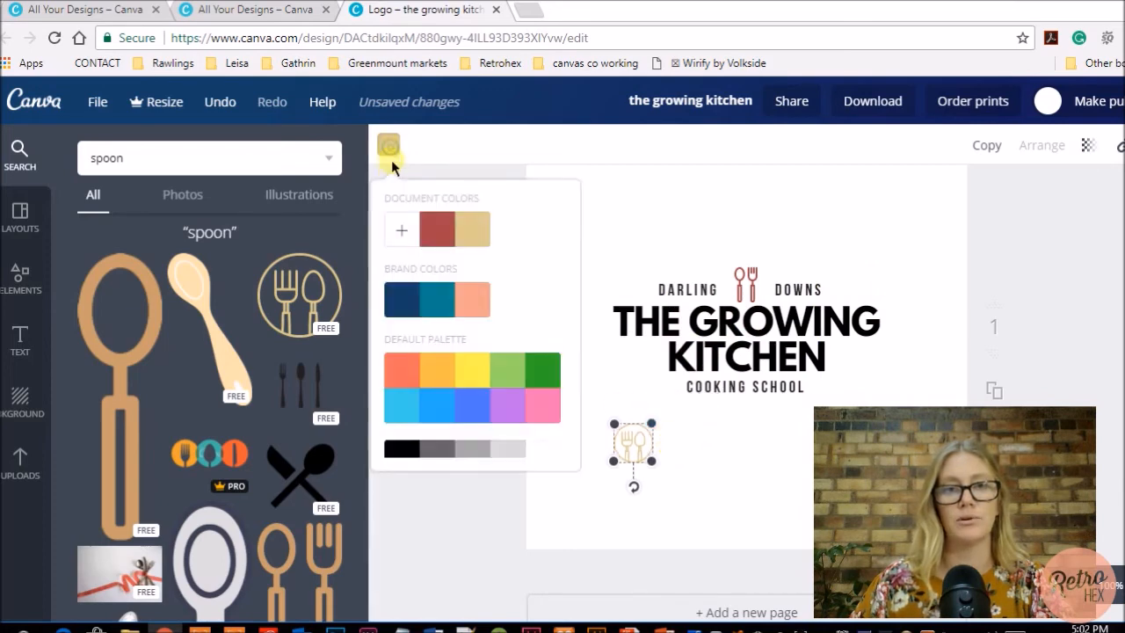
pyautogui.click(440, 233)
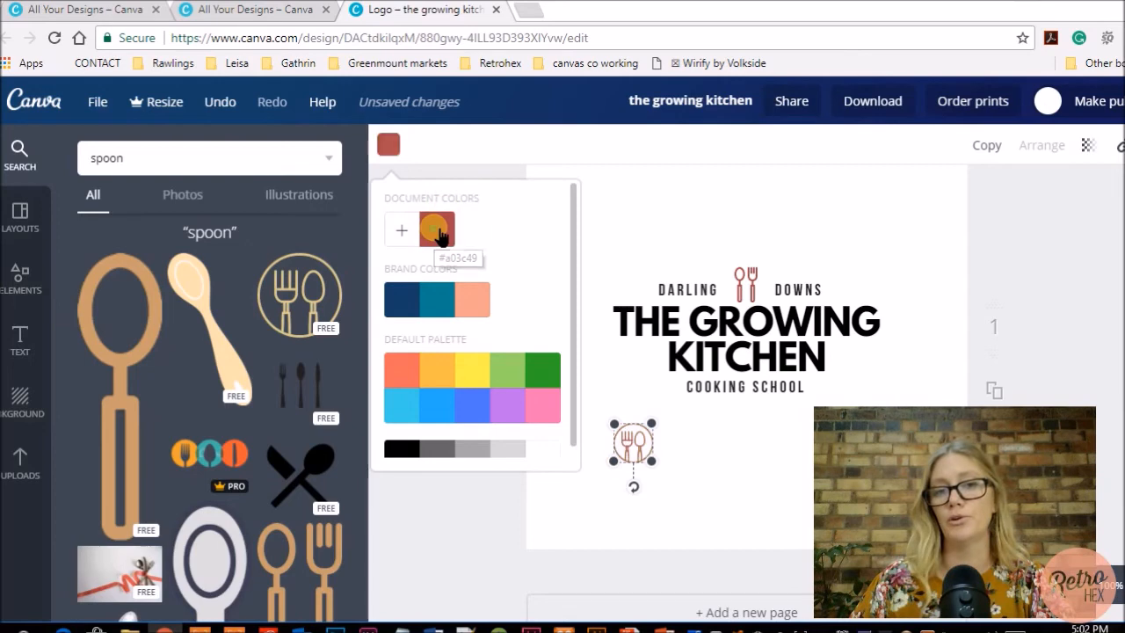
# Try the circled icon at a slightly smaller size above "DOWNS", and delete it from the design.
pyautogui.moveTo(650, 424); pyautogui.dragTo(812, 260)
pyautogui.click(857, 254)
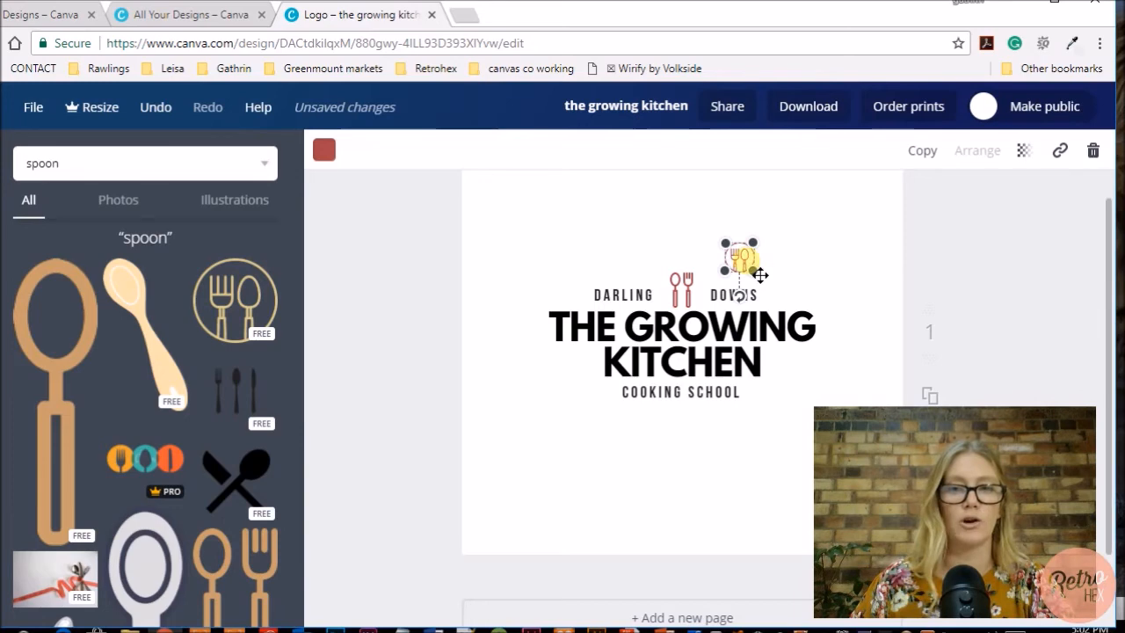
pyautogui.moveTo(753, 244)
pyautogui.mouseDown()
pyautogui.moveTo(817, 176)
pyautogui.moveTo(752, 243)
pyautogui.mouseUp()
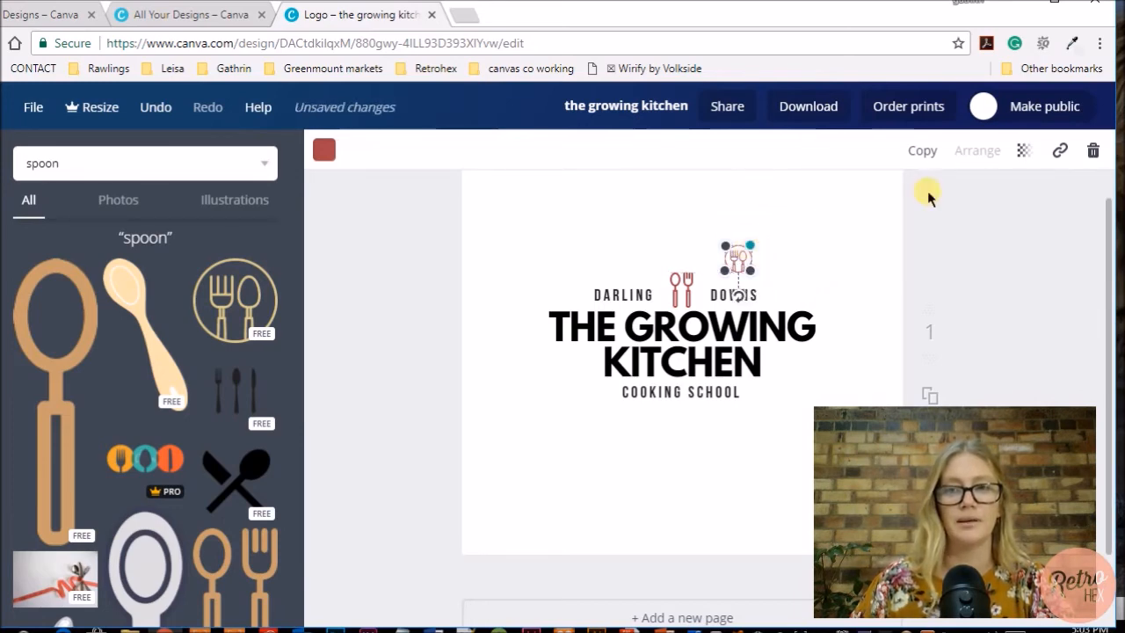
pyautogui.click(1092, 150)
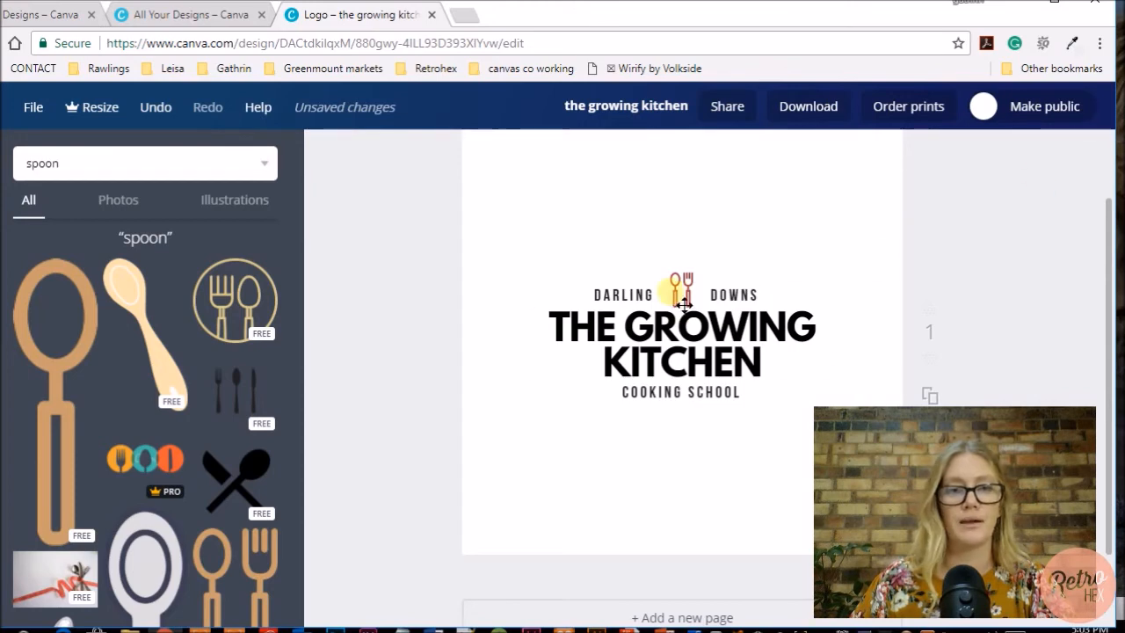
# Add the black crossed knife-and-spoon icon in the blank area beneath the text and colour it the document's dark red.
pyautogui.scroll(-1, 238, 396)
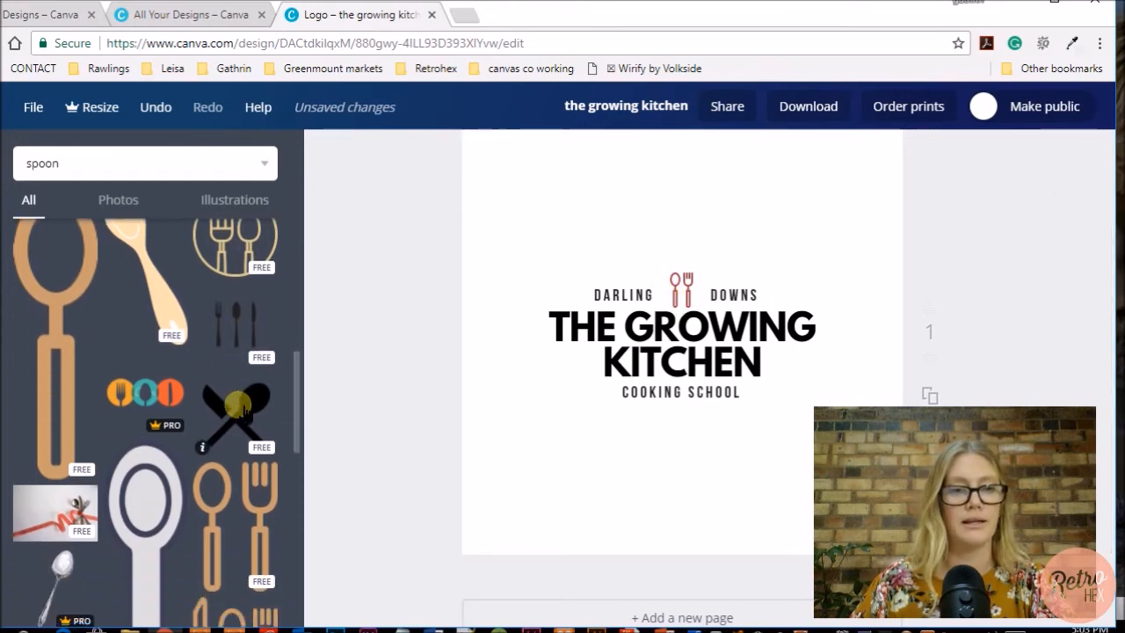
pyautogui.click(236, 413)
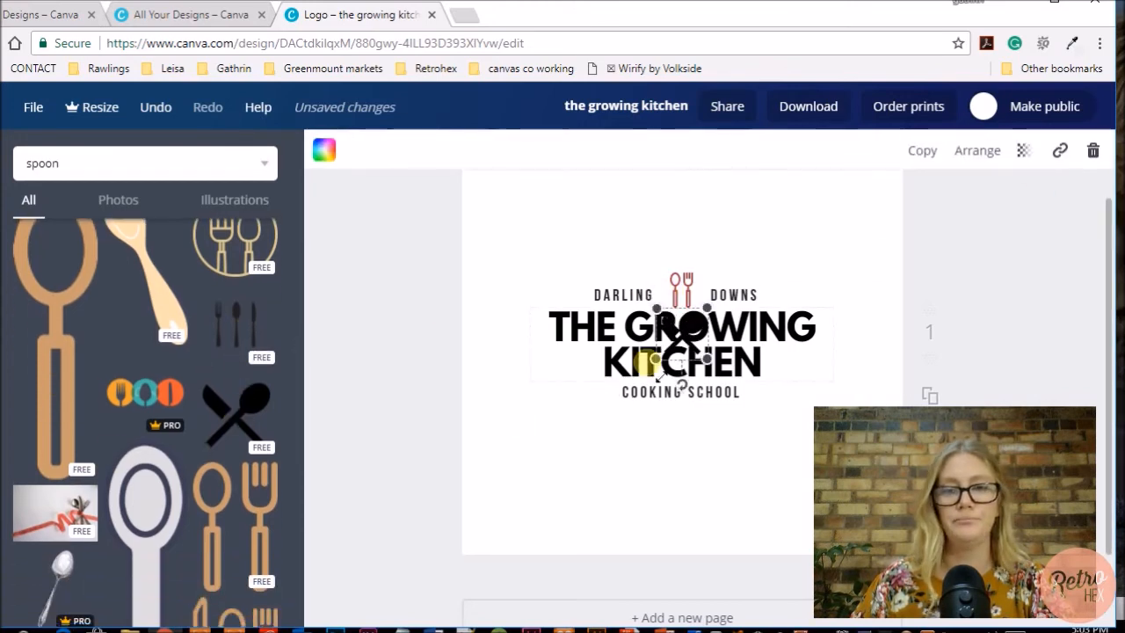
pyautogui.moveTo(702, 347); pyautogui.dragTo(576, 444)
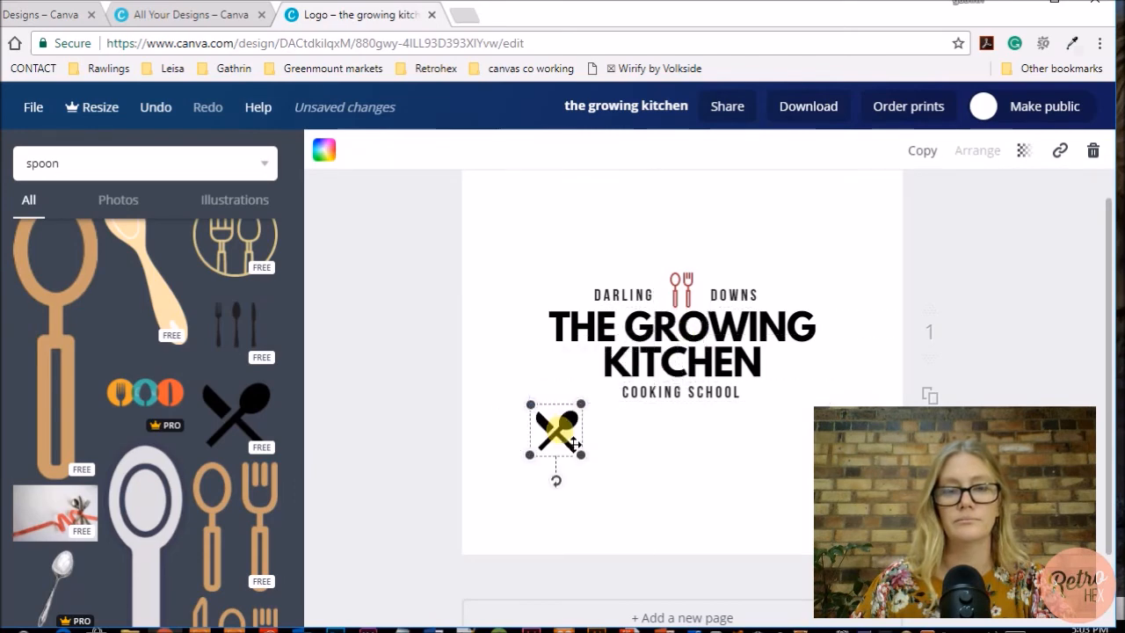
pyautogui.click(324, 151)
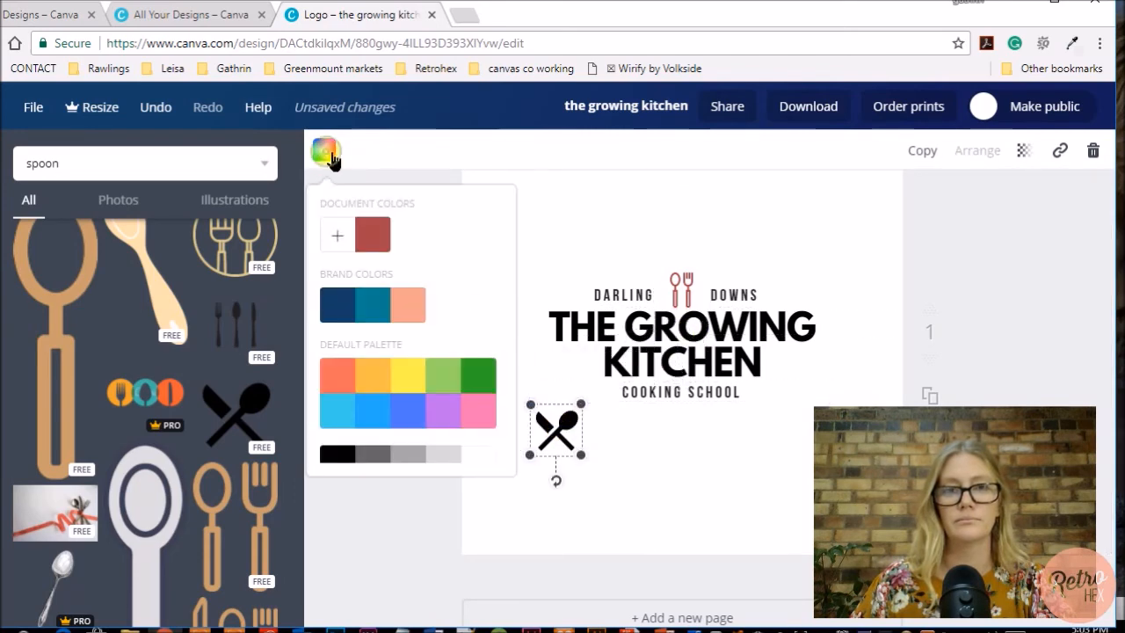
pyautogui.click(373, 234)
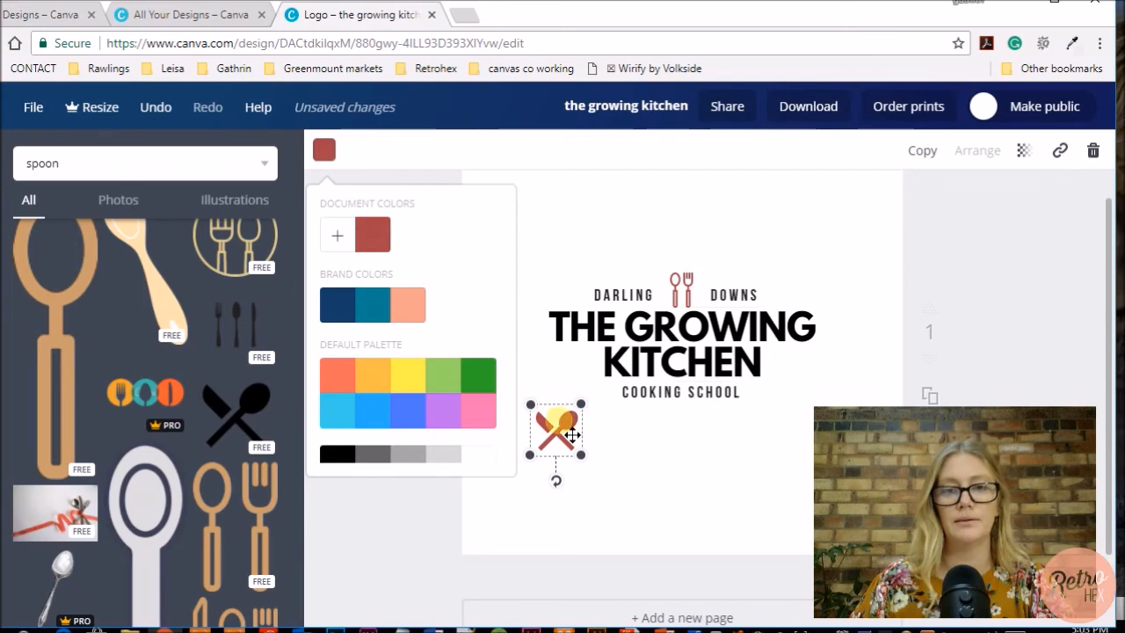
pyautogui.moveTo(580, 403)
pyautogui.mouseDown()
pyautogui.moveTo(615, 364)
pyautogui.moveTo(586, 384)
pyautogui.moveTo(579, 406)
pyautogui.mouseUp()
# Delete the original spoon and fork icon and move the red crossed icon into its place between "DARLING" and "DOWNS".
pyautogui.click(692, 296)
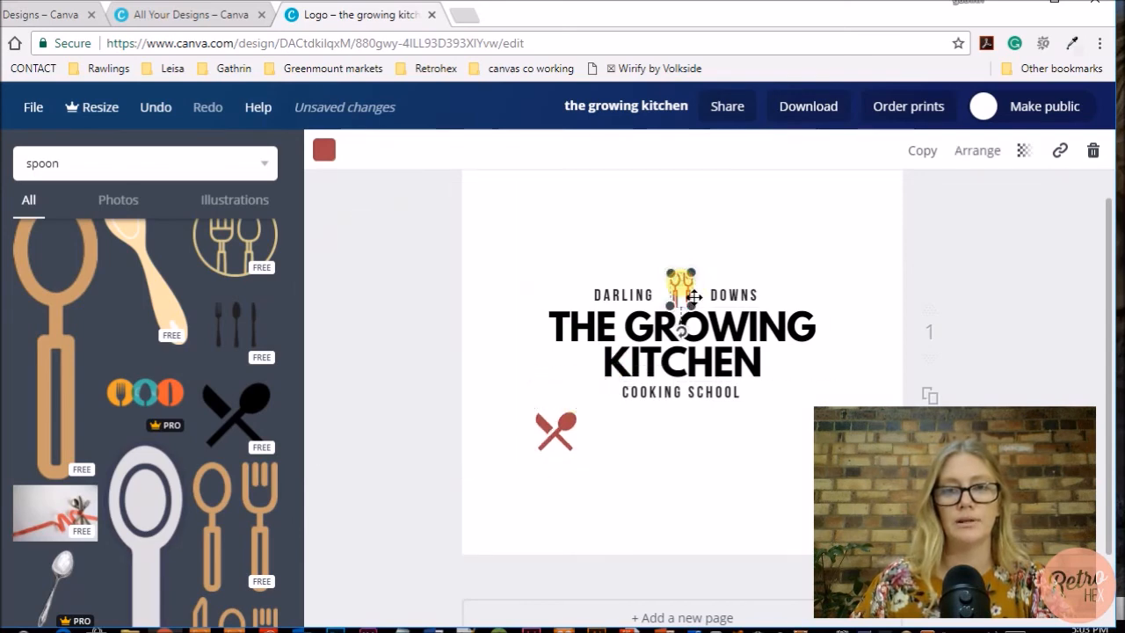
pyautogui.click(1093, 151)
pyautogui.moveTo(572, 451); pyautogui.dragTo(700, 305)
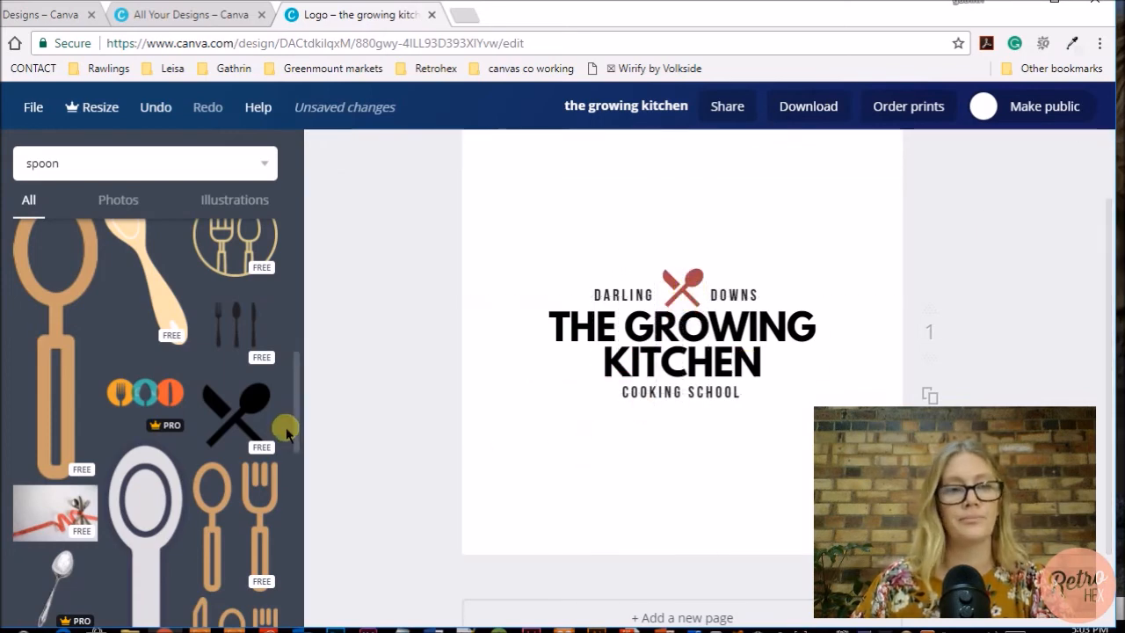
pyautogui.scroll(-1, 227, 431)
pyautogui.scroll(-1, 226, 430)
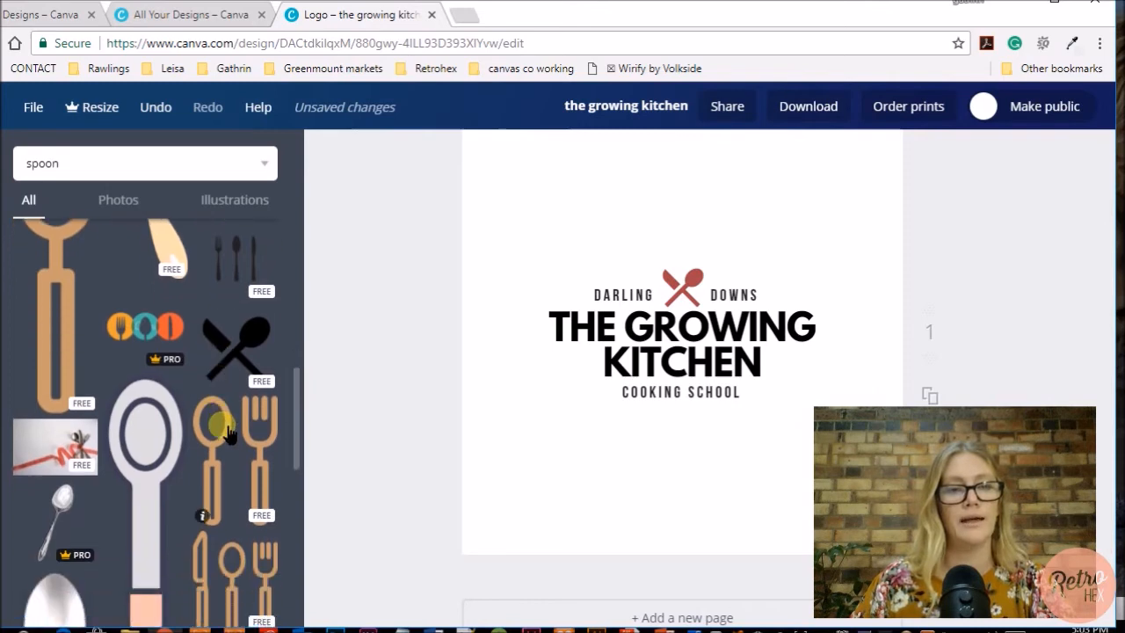
pyautogui.scroll(-1, 227, 431)
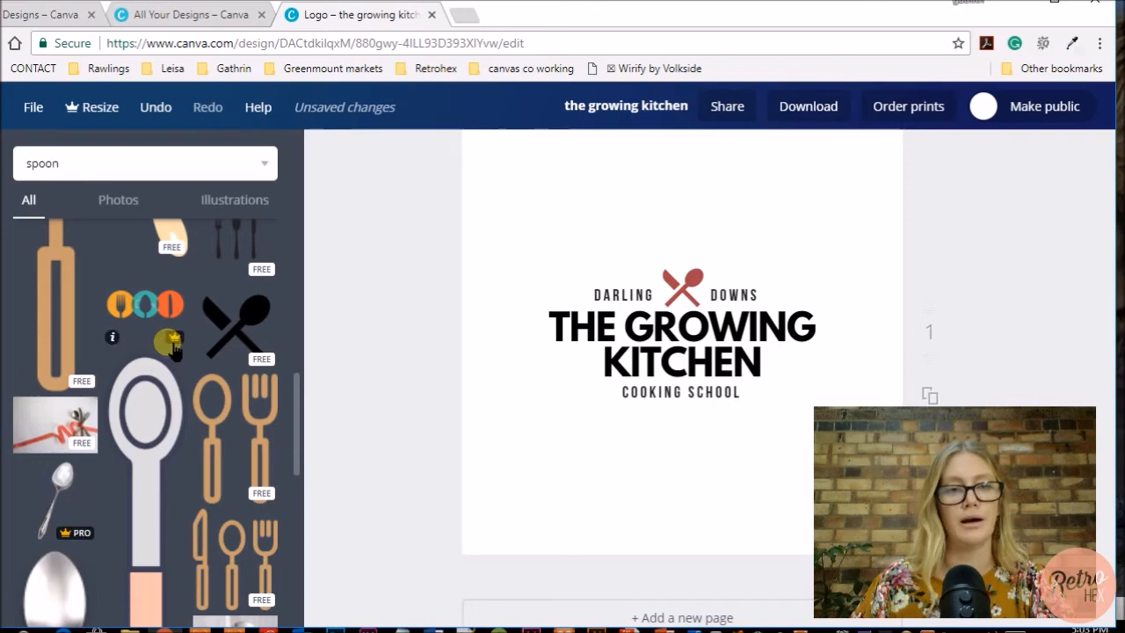
# Look through the "spoon" search results for alternative cutlery icons, and open the collection of uploaded images.
pyautogui.scroll(-4, 181, 391)
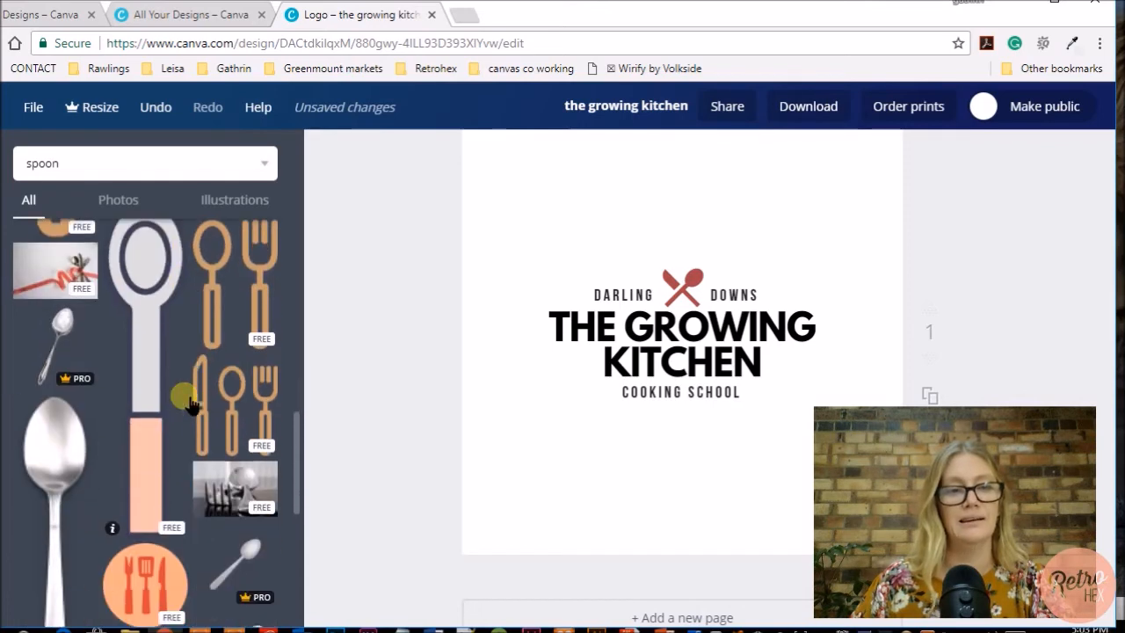
pyautogui.scroll(-2, 192, 403)
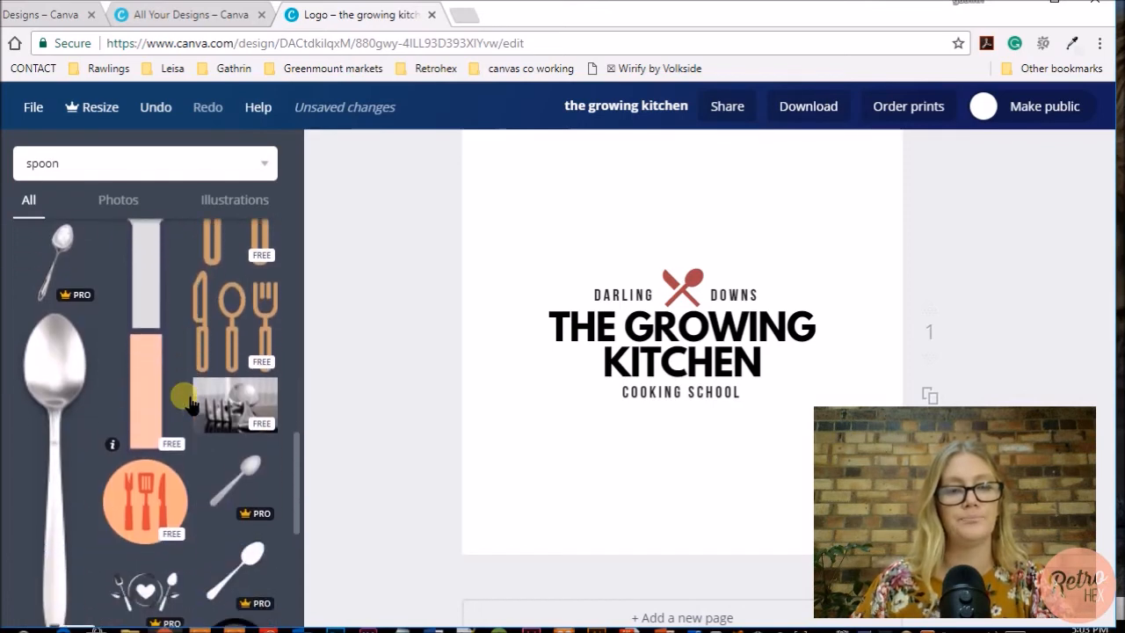
pyautogui.scroll(-9, 188, 401)
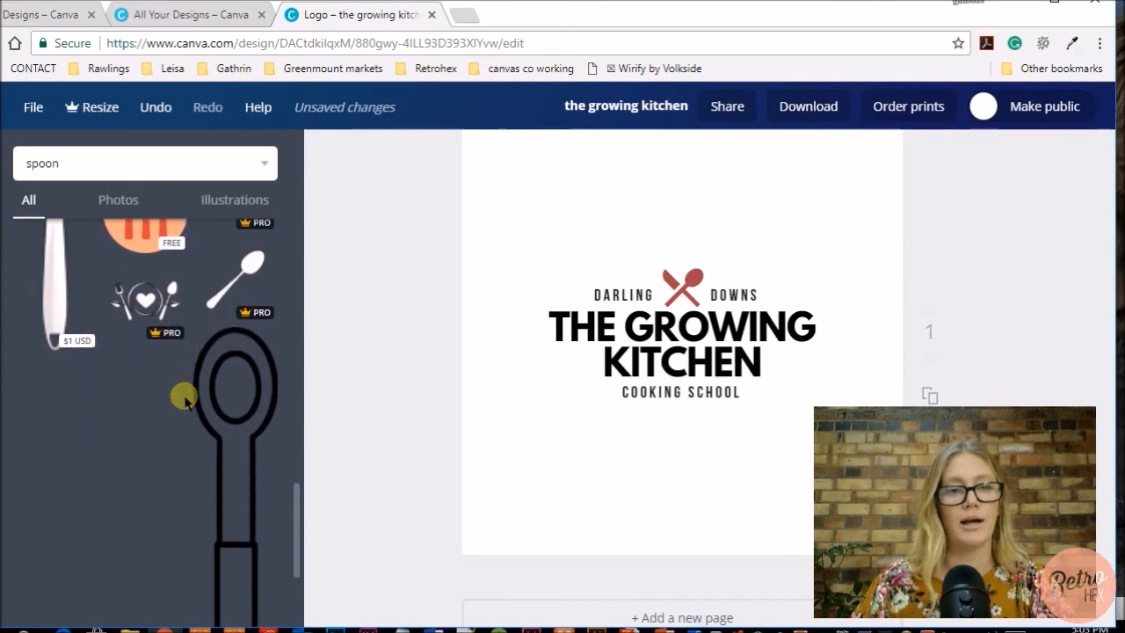
pyautogui.scroll(5, 187, 402)
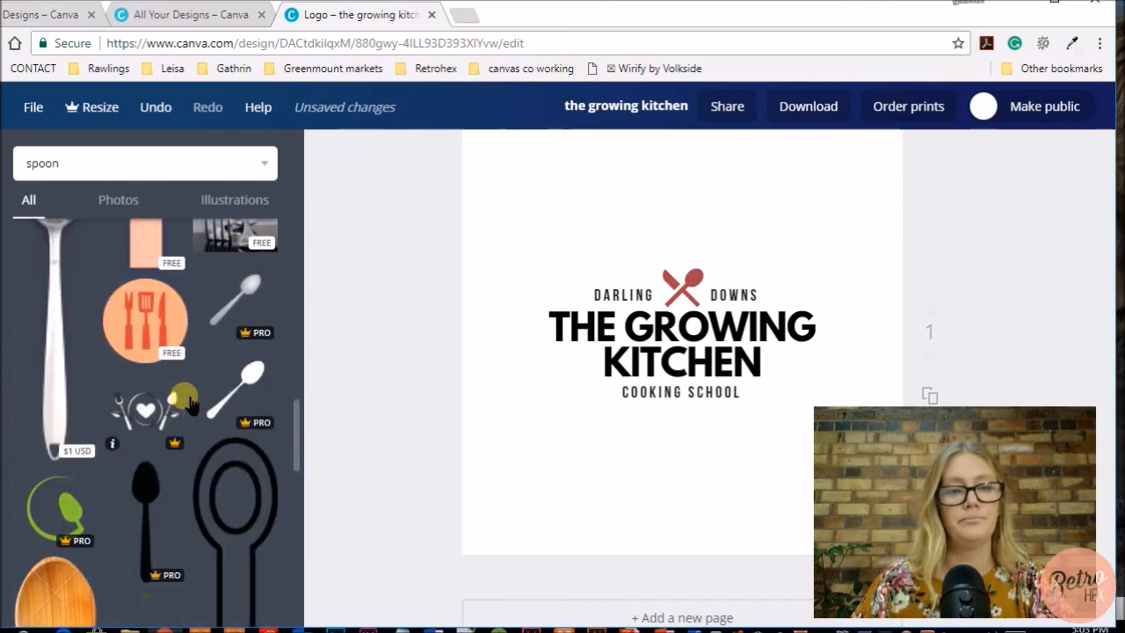
pyautogui.scroll(-4, 189, 403)
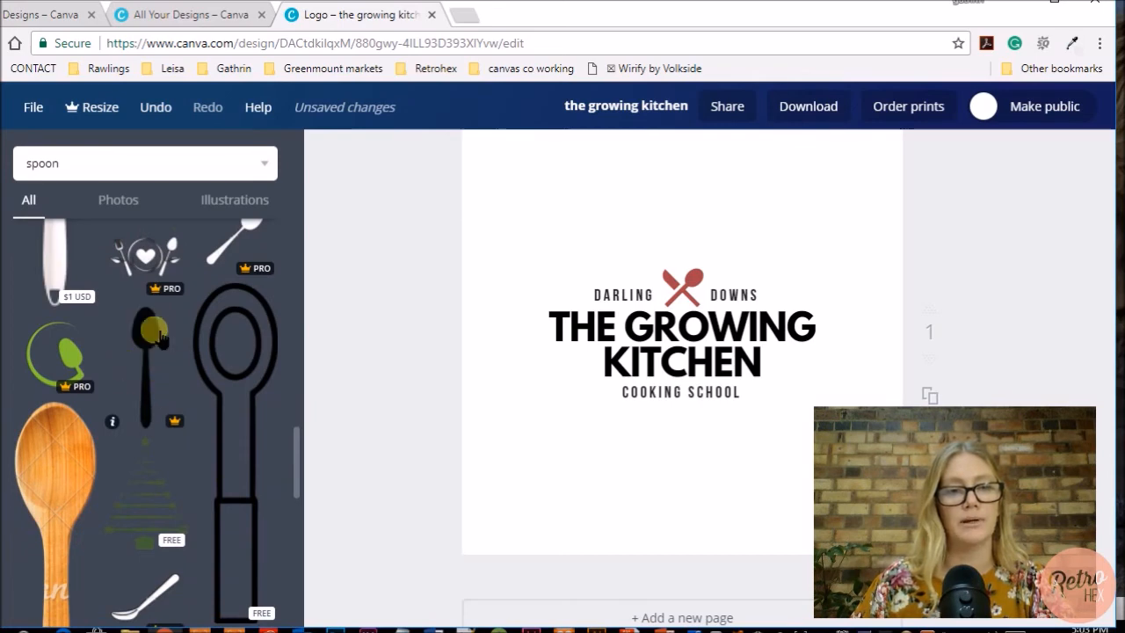
pyautogui.scroll(-5, 239, 413)
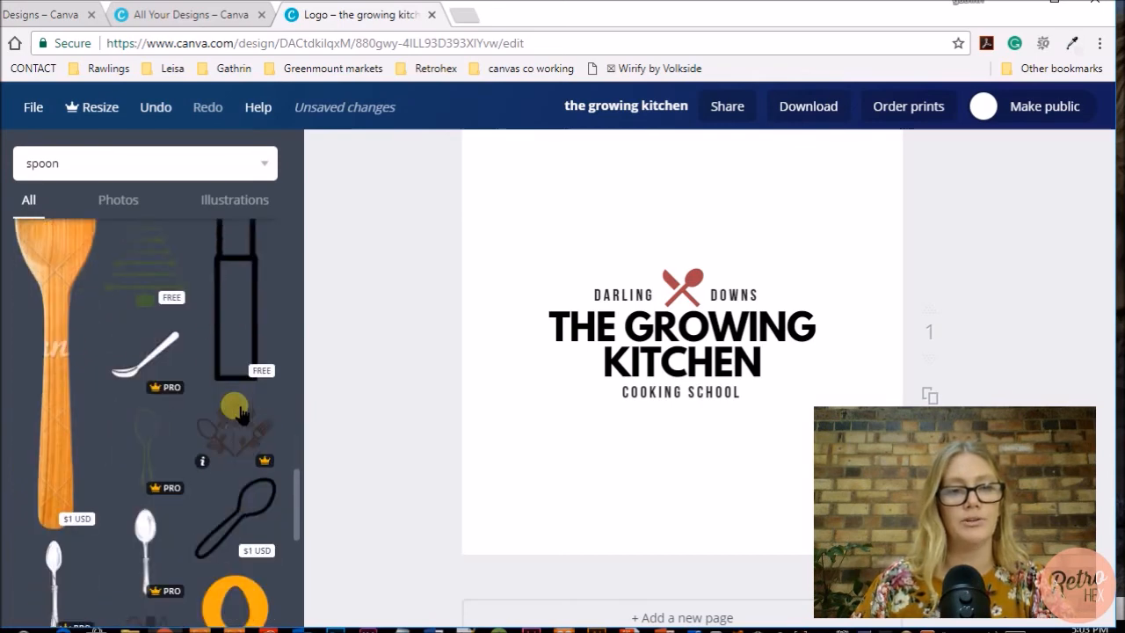
pyautogui.scroll(-5, 241, 413)
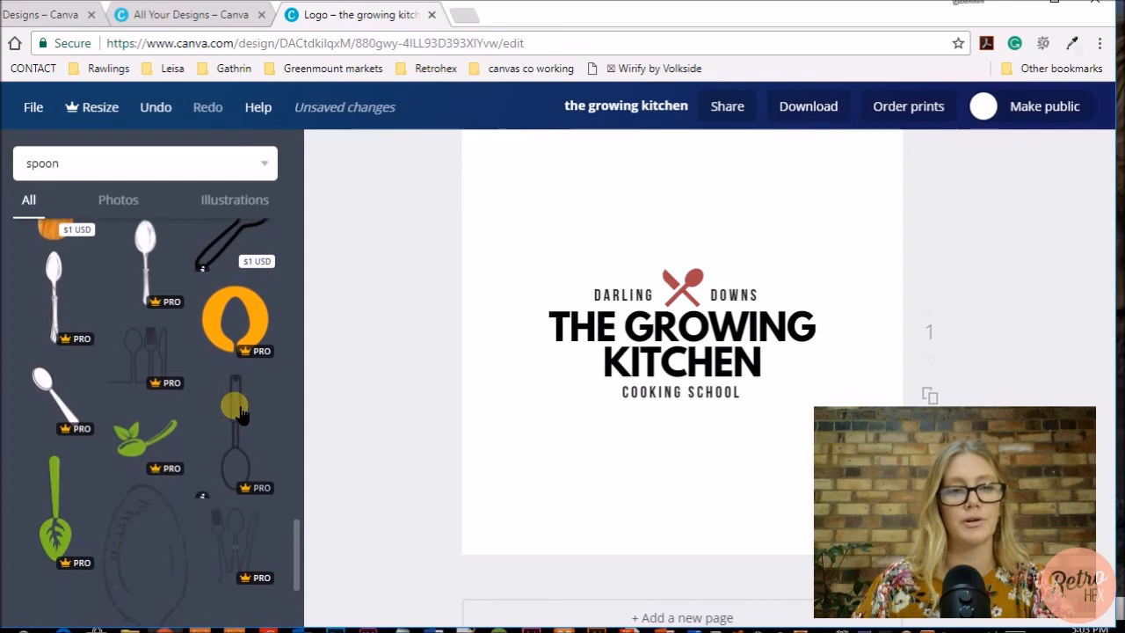
pyautogui.scroll(-3, 239, 413)
pyautogui.scroll(-3, 239, 411)
pyautogui.scroll(6, 239, 411)
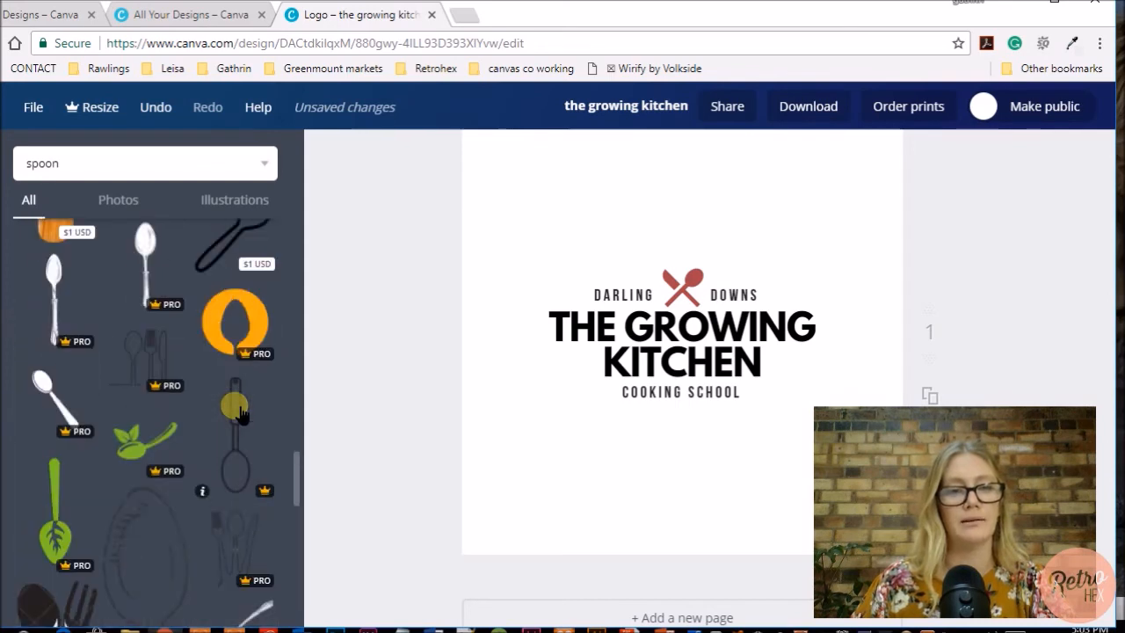
pyautogui.scroll(-10, 240, 411)
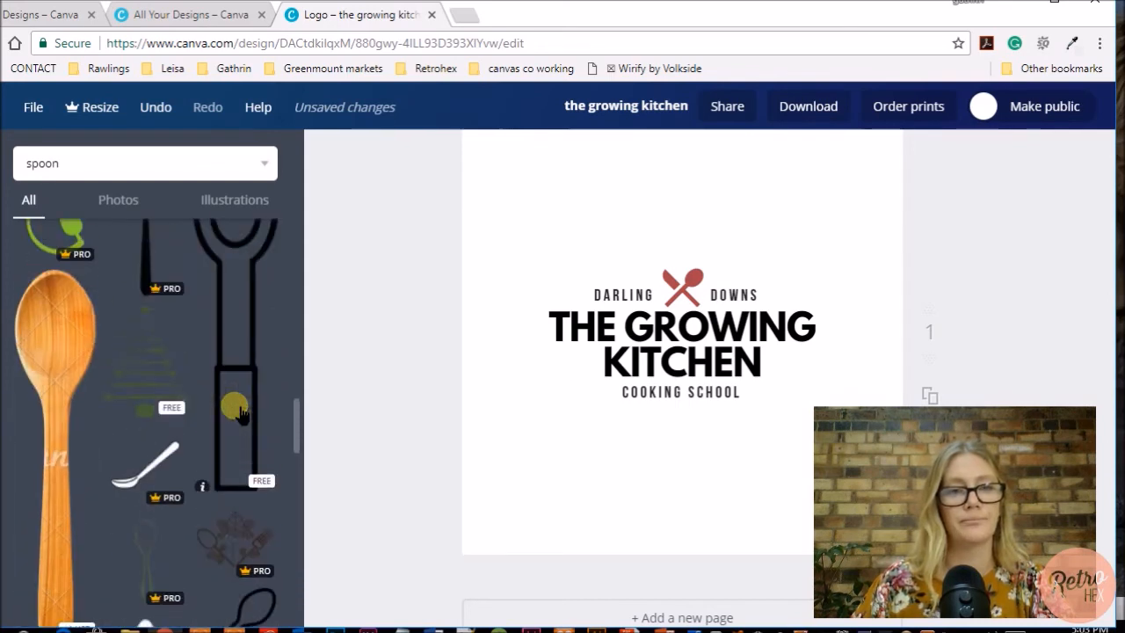
pyautogui.scroll(-10, 239, 412)
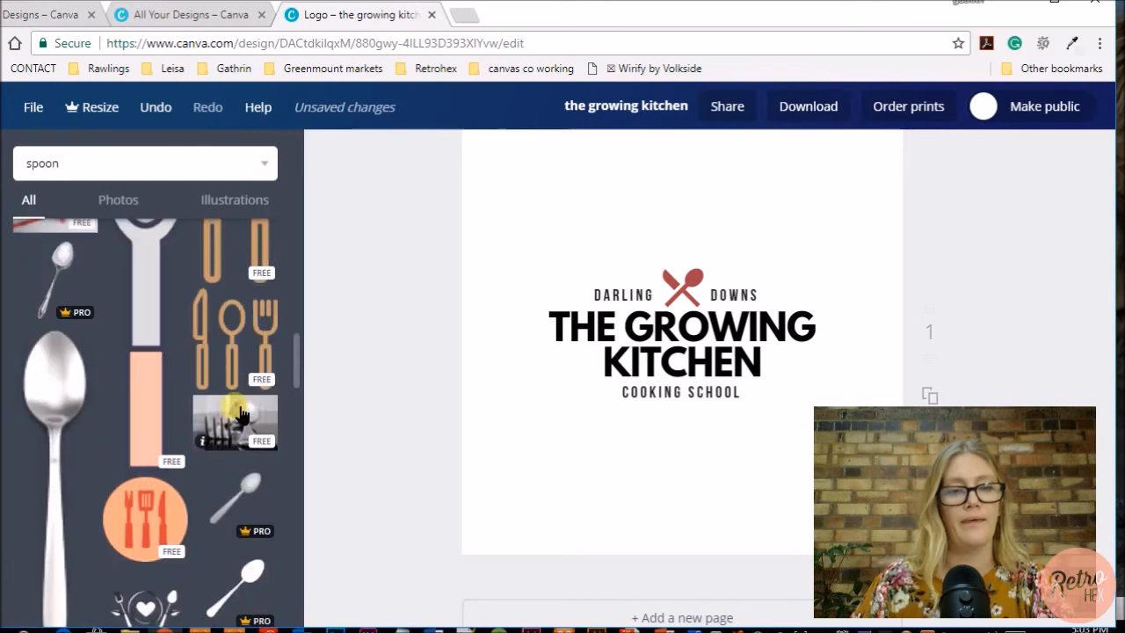
pyautogui.scroll(-3, 242, 413)
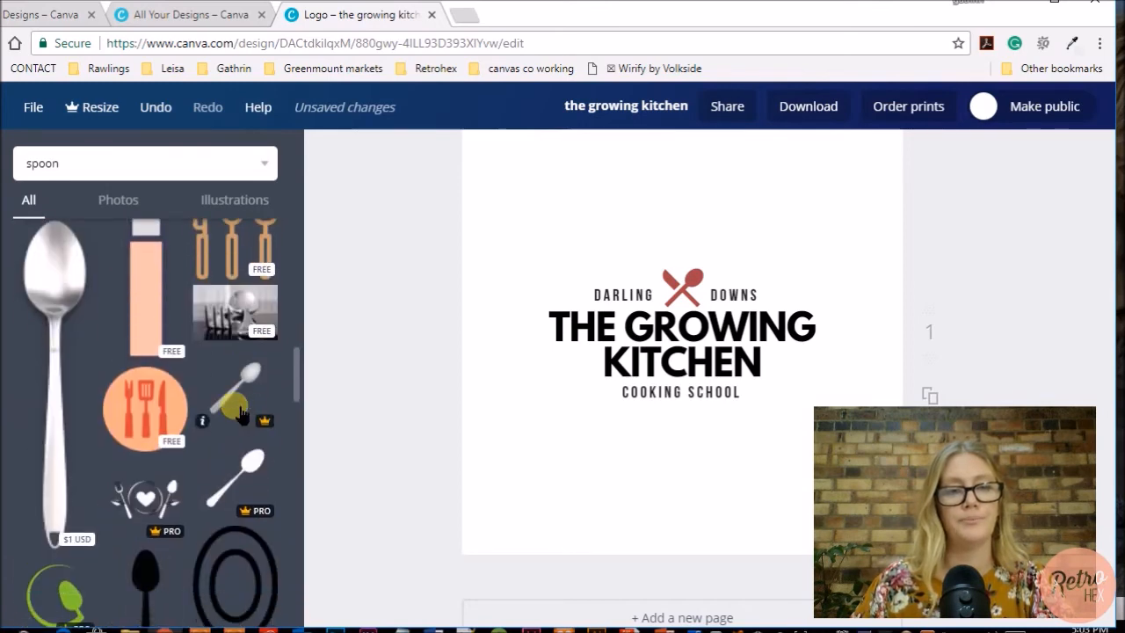
pyautogui.scroll(10, 240, 411)
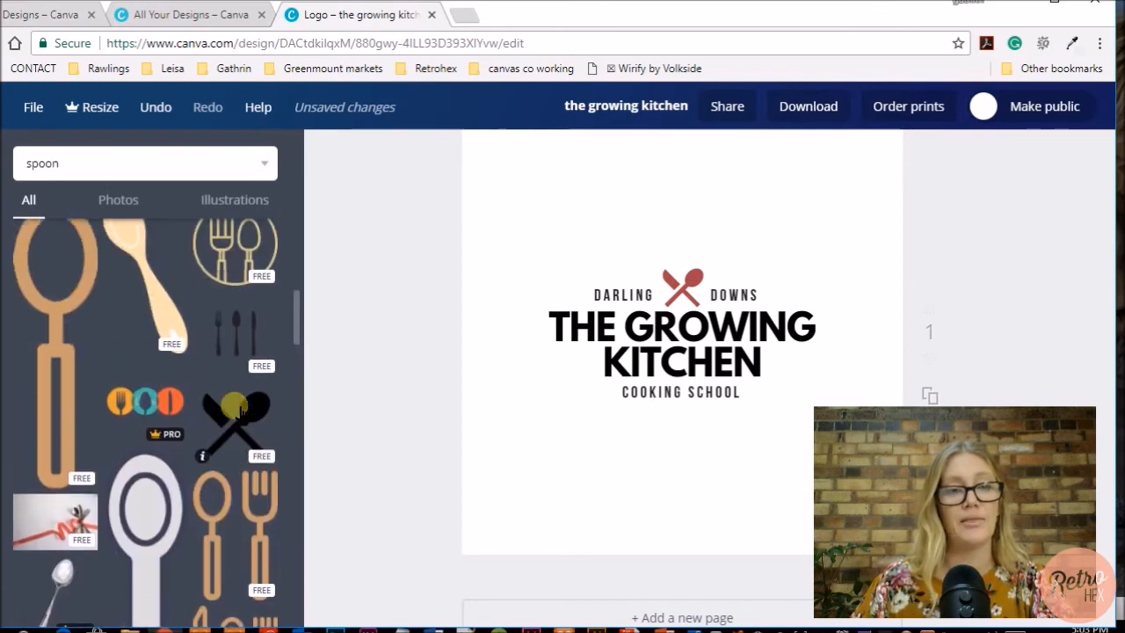
pyautogui.scroll(10, 239, 411)
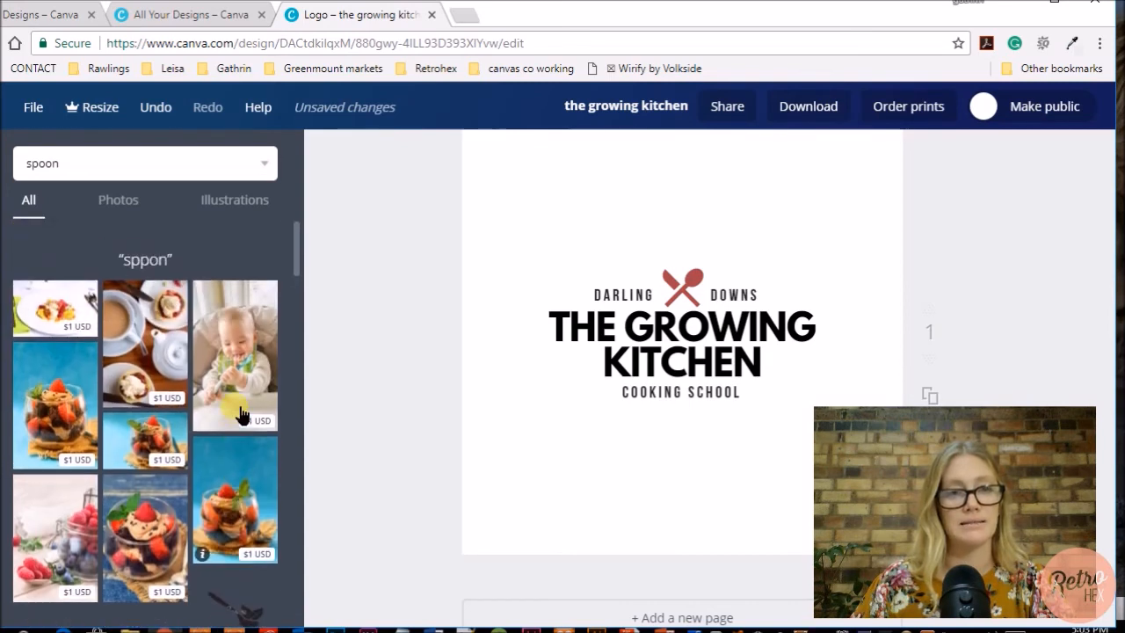
pyautogui.scroll(-5, 241, 413)
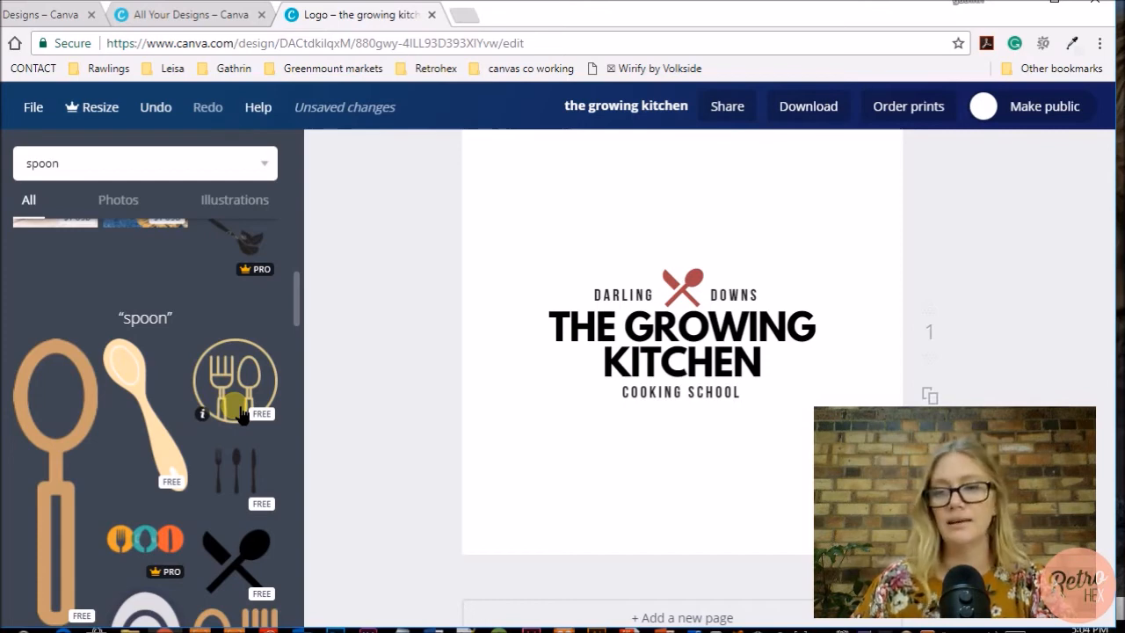
pyautogui.scroll(-3, 240, 412)
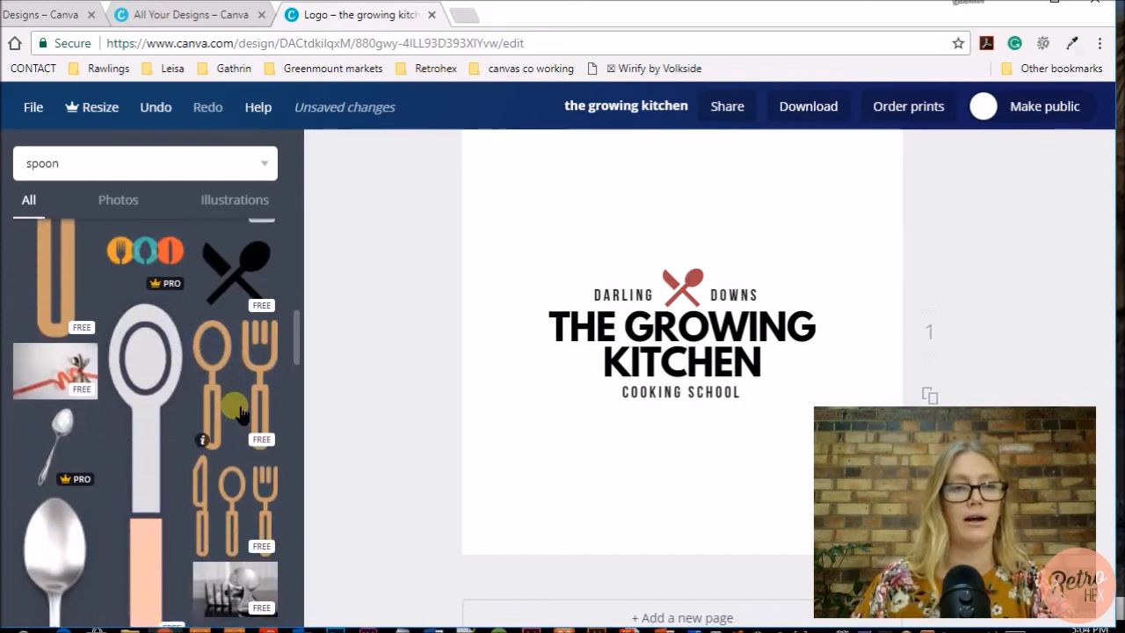
pyautogui.scroll(-5, 240, 412)
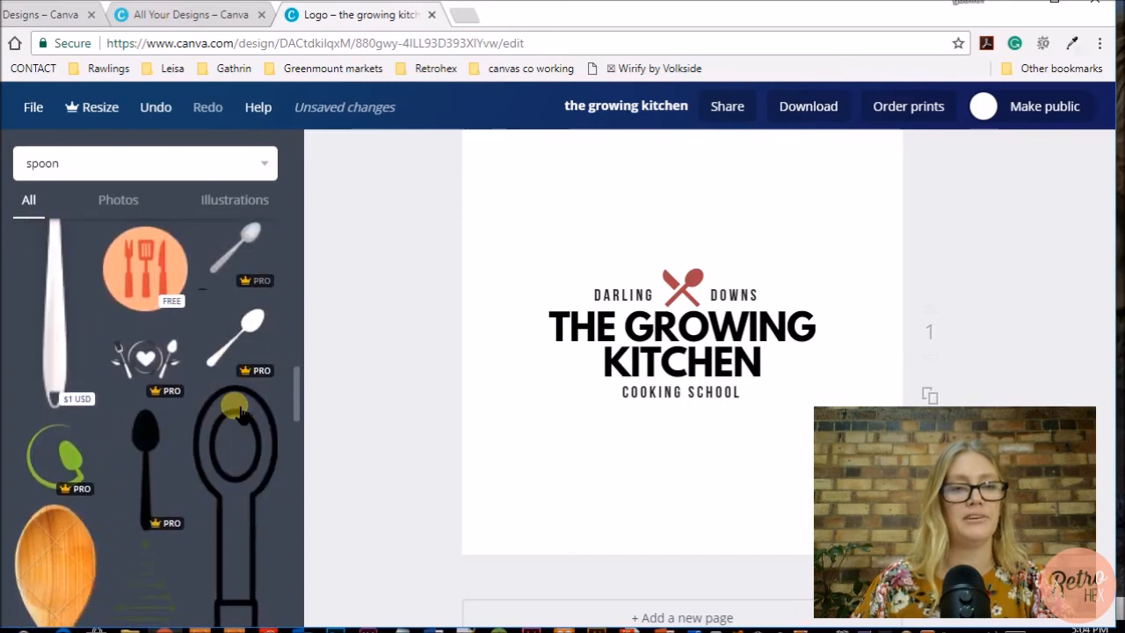
pyautogui.scroll(-5, 239, 412)
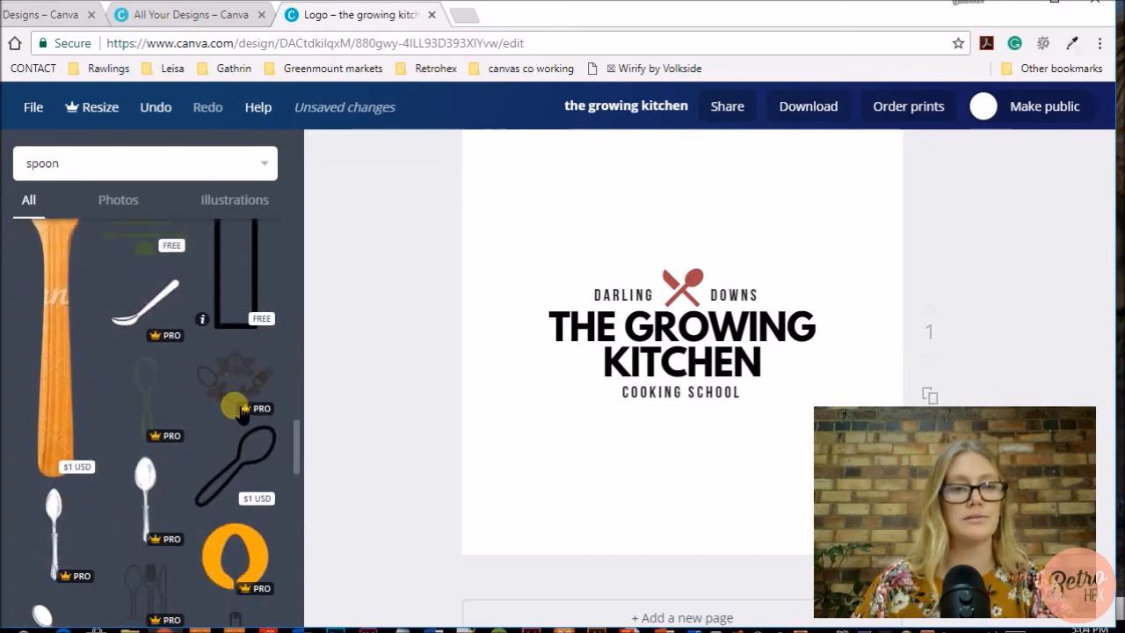
pyautogui.scroll(-5, 240, 412)
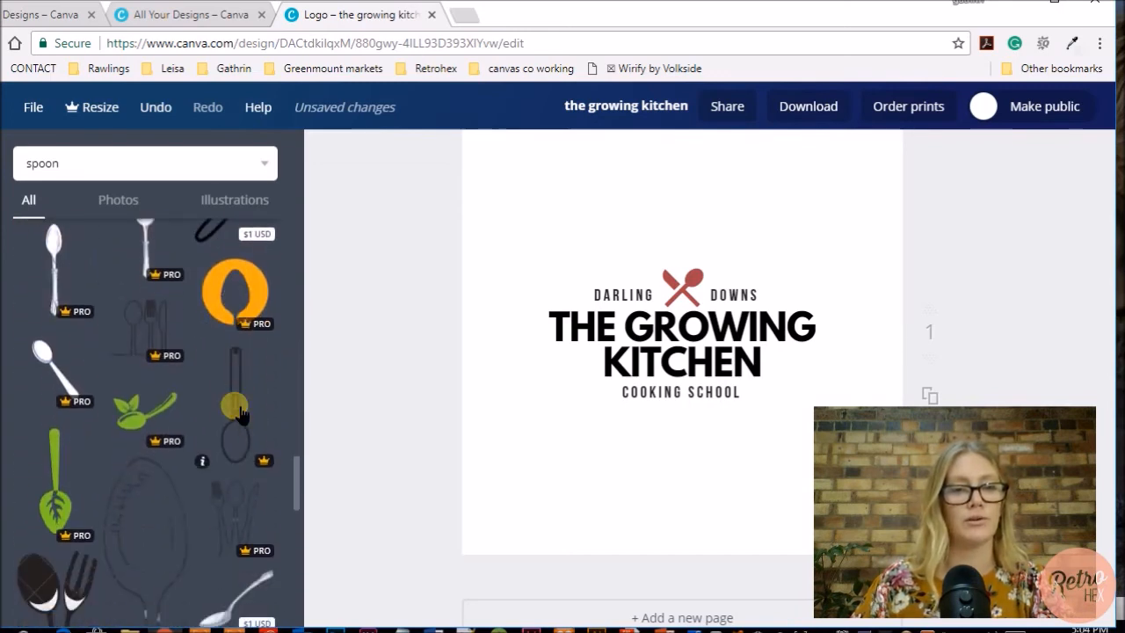
pyautogui.scroll(-5, 240, 412)
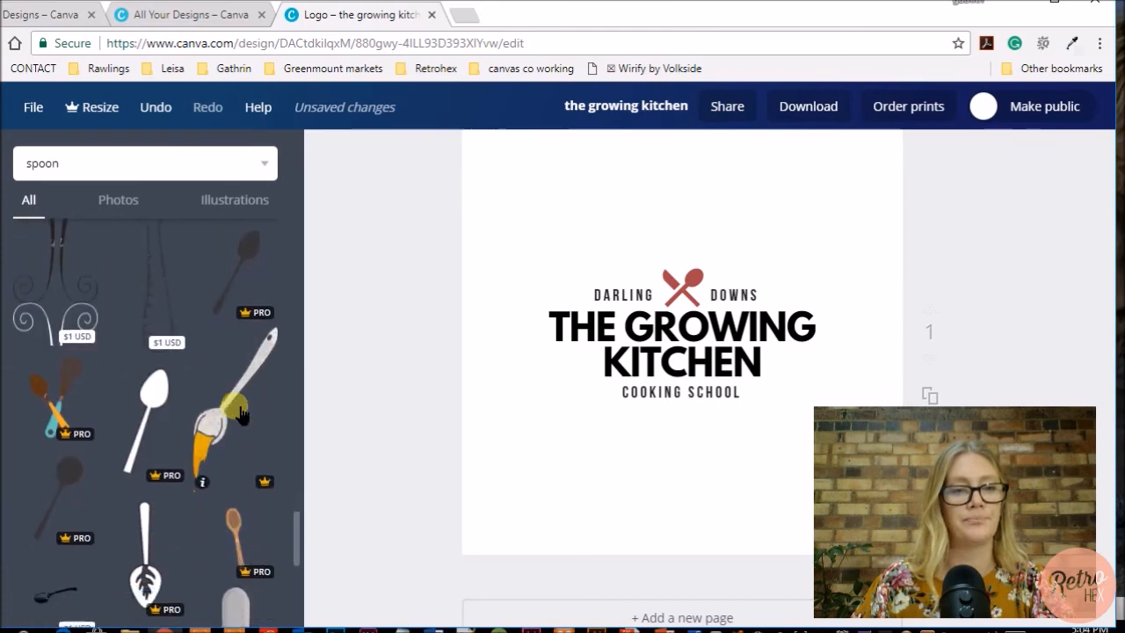
pyautogui.scroll(10, 240, 412)
pyautogui.moveTo(560, 3); pyautogui.dragTo(707, 5)
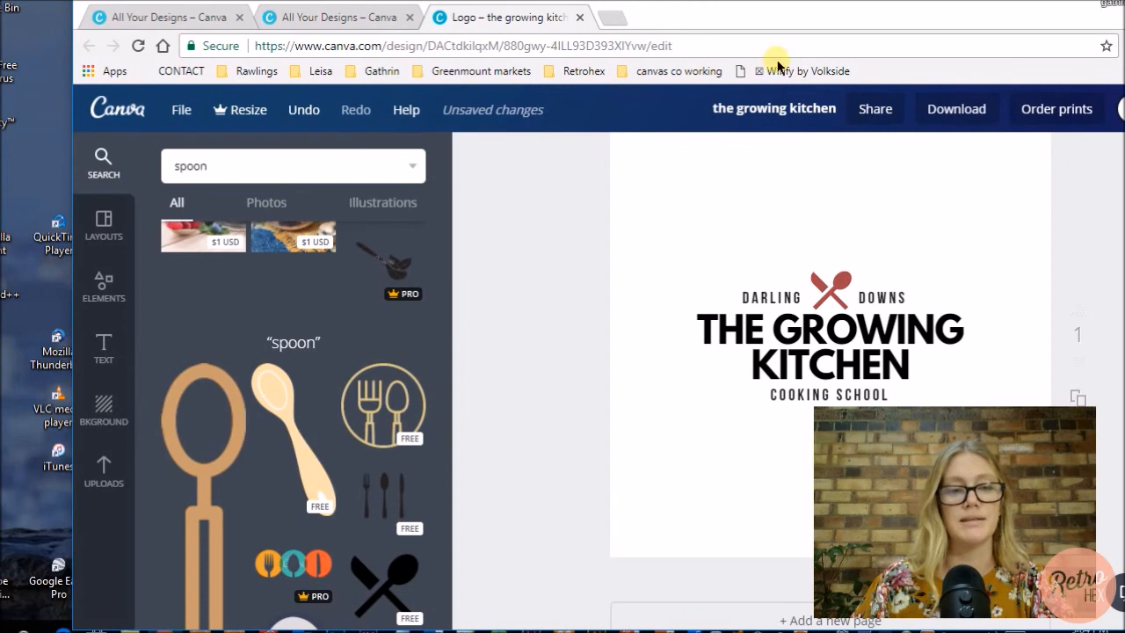
pyautogui.click(106, 474)
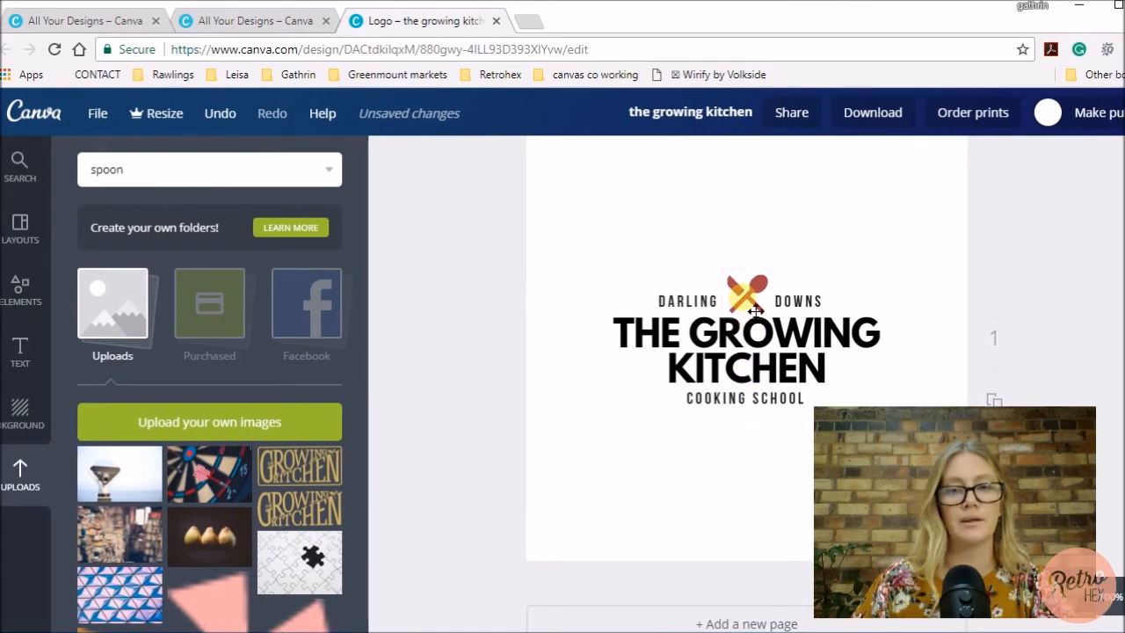
# Try a custom muted green on the crossed knife-and-spoon icon between "DARLING" and "DOWNS".
pyautogui.click(755, 310)
pyautogui.click(389, 157)
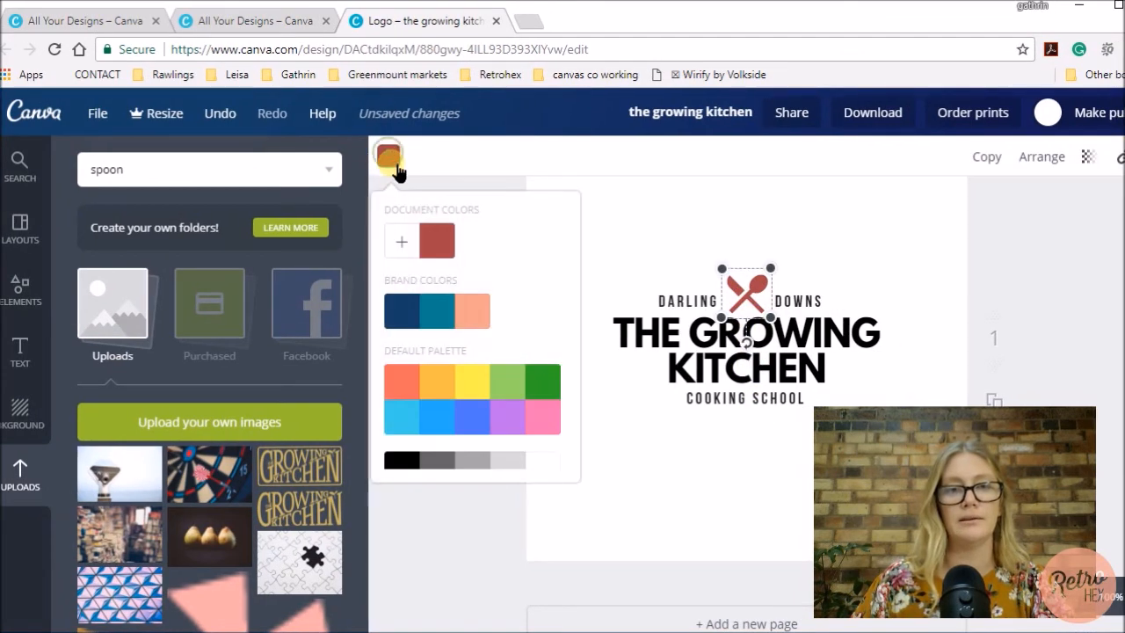
pyautogui.click(403, 242)
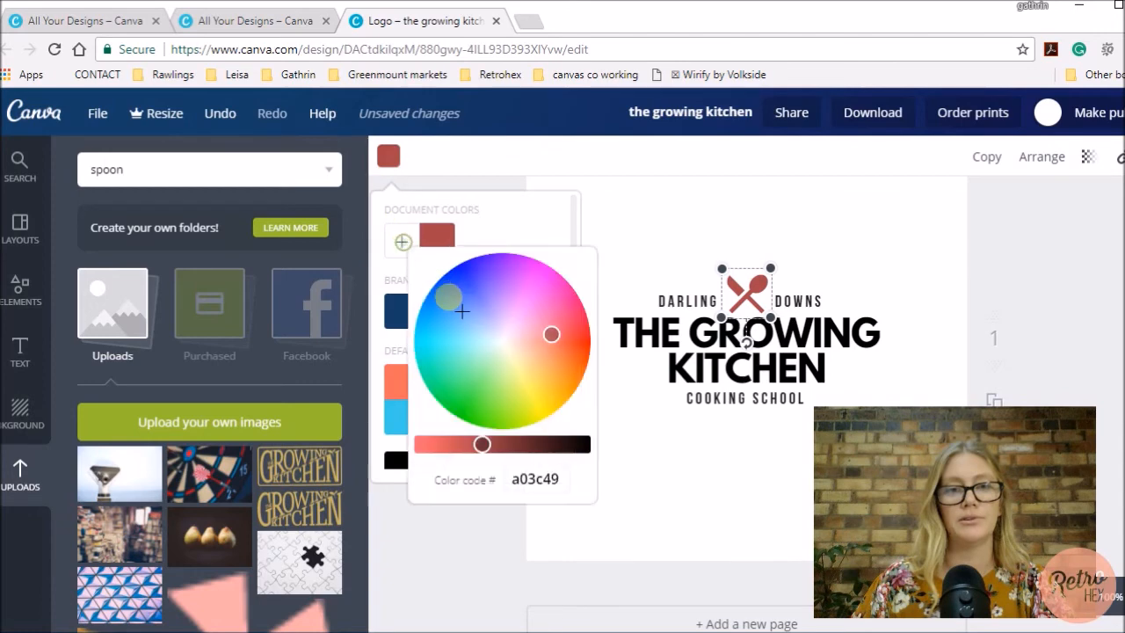
pyautogui.click(569, 492)
pyautogui.press('BackSpace')
pyautogui.press('BackSpace')
pyautogui.press('BackSpace')
pyautogui.press('BackSpace')
pyautogui.press('BackSpace')
pyautogui.press('BackSpace')
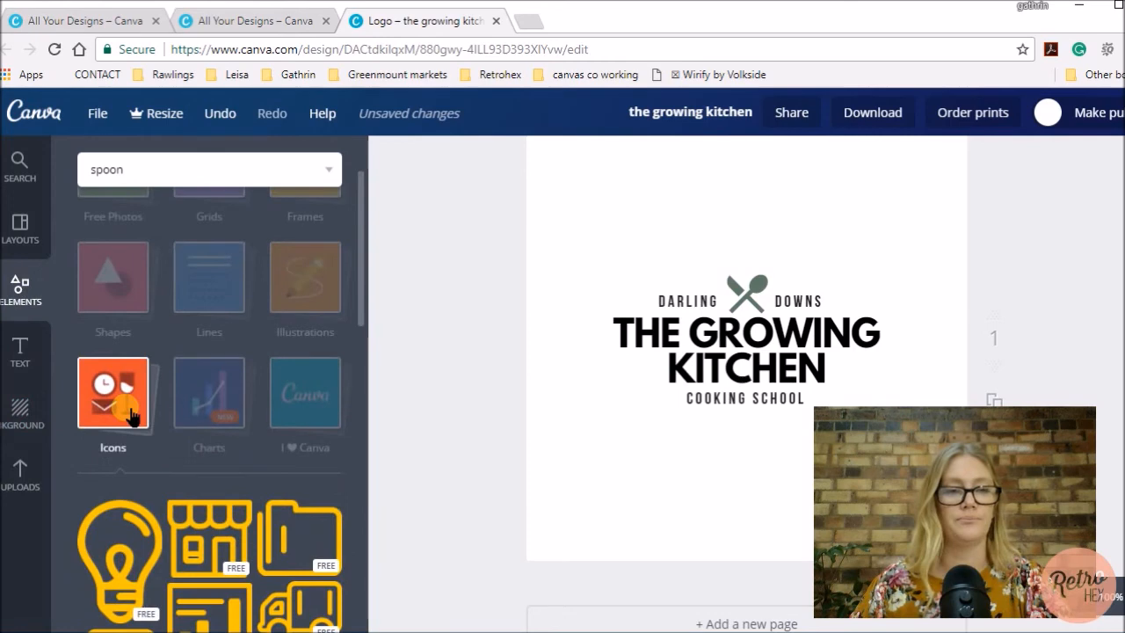
# Search the element library for "knife fork".
pyautogui.click(132, 413)
pyautogui.click(132, 172)
pyautogui.press('Return')
pyautogui.write('knife fork')
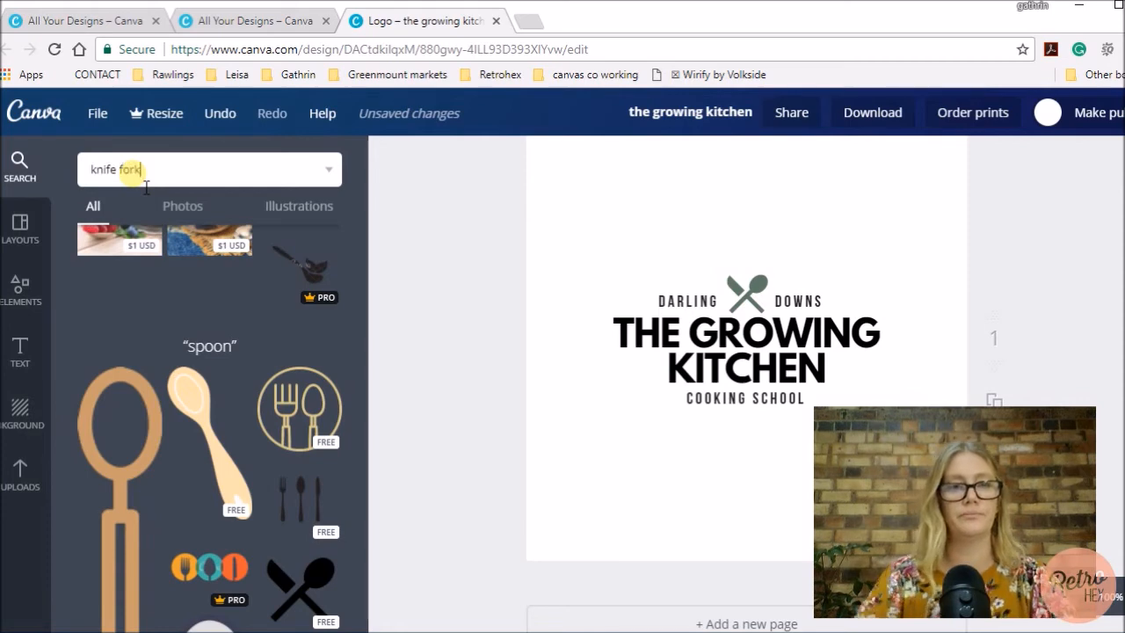
pyautogui.press('Return')
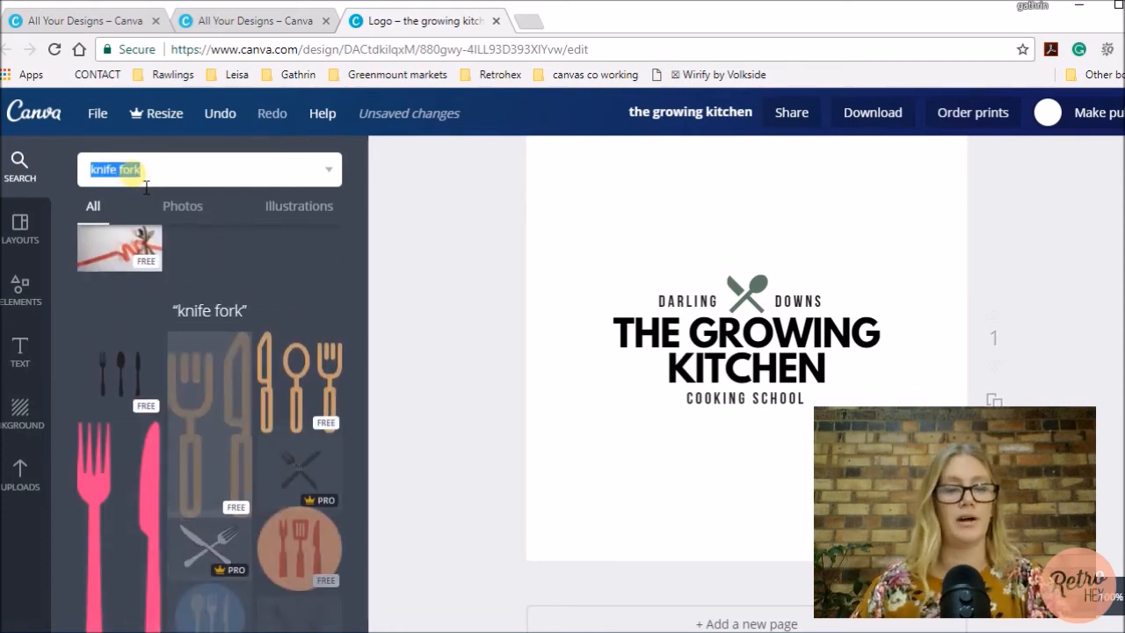
# Add the outlined knife-spoon-fork set and the outlined fork-and-knife pair to the design, keeping only the pair by deleting the three-piece set.
pyautogui.click(327, 388)
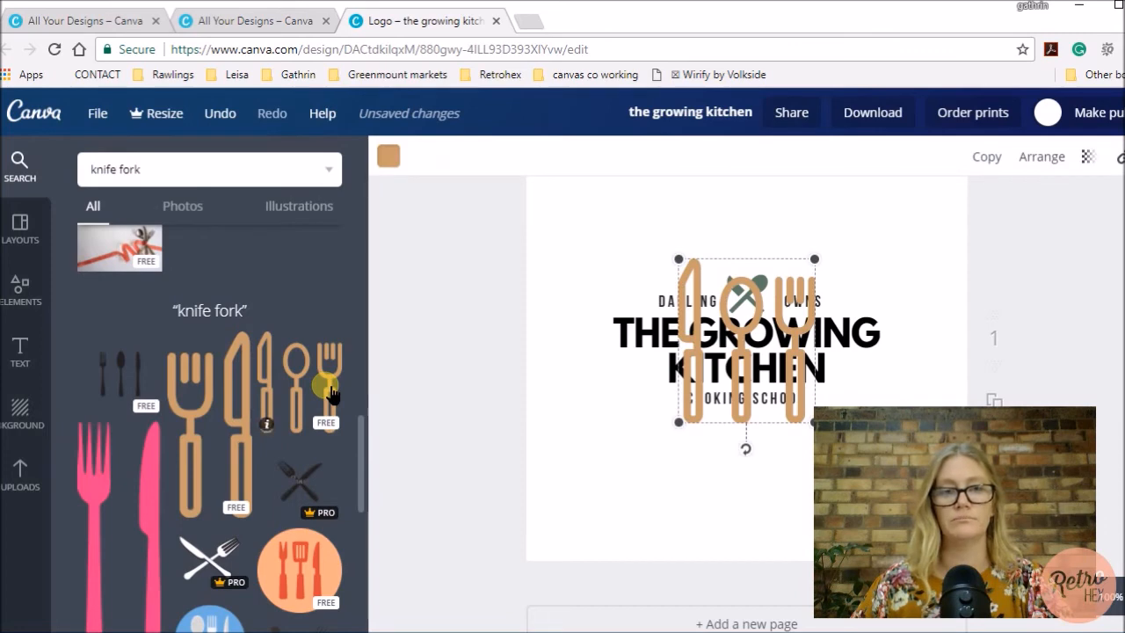
pyautogui.click(245, 427)
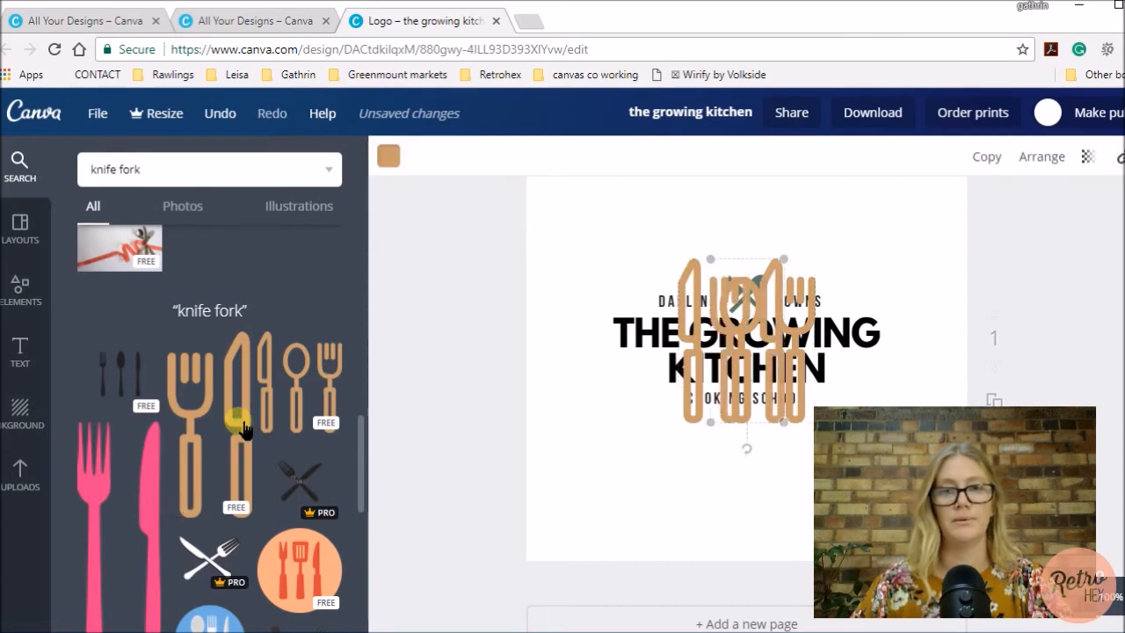
pyautogui.moveTo(690, 369); pyautogui.dragTo(575, 402)
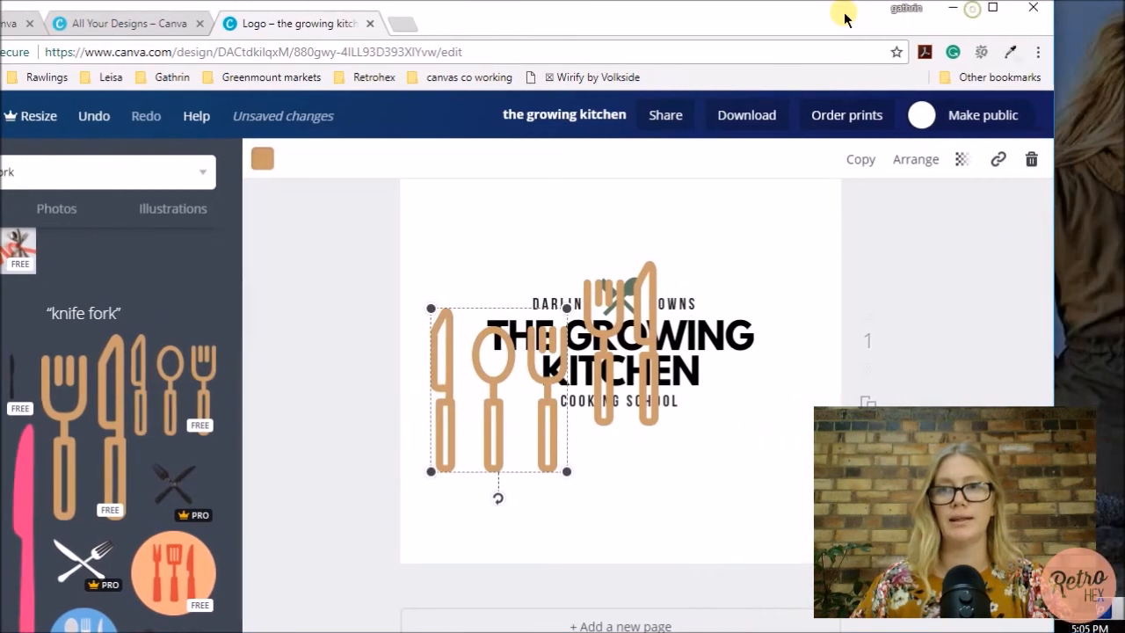
pyautogui.click(1029, 161)
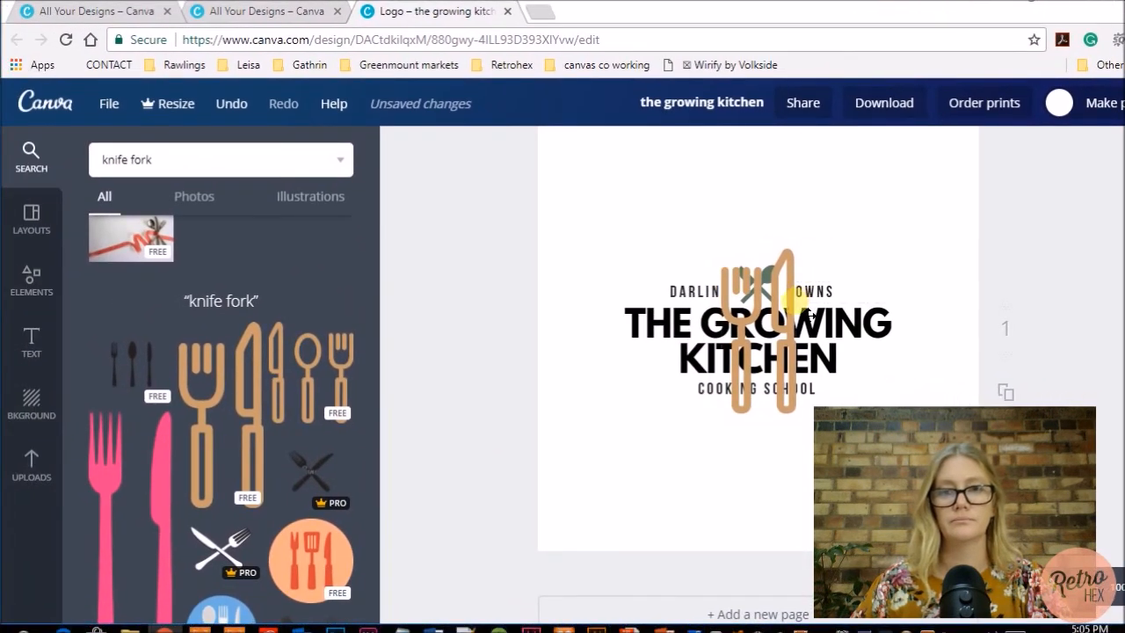
# Move the fork-and-knife pair to the blank area at the lower left of the logo text and colour it the document's dark red.
pyautogui.moveTo(808, 313); pyautogui.dragTo(671, 427)
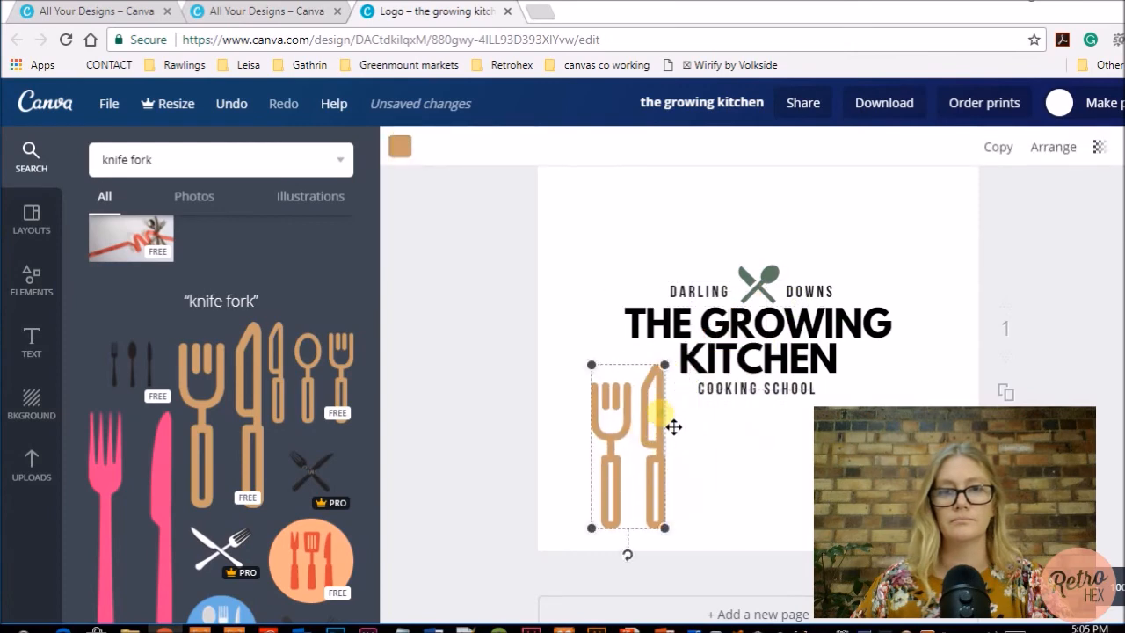
pyautogui.click(400, 145)
pyautogui.click(481, 242)
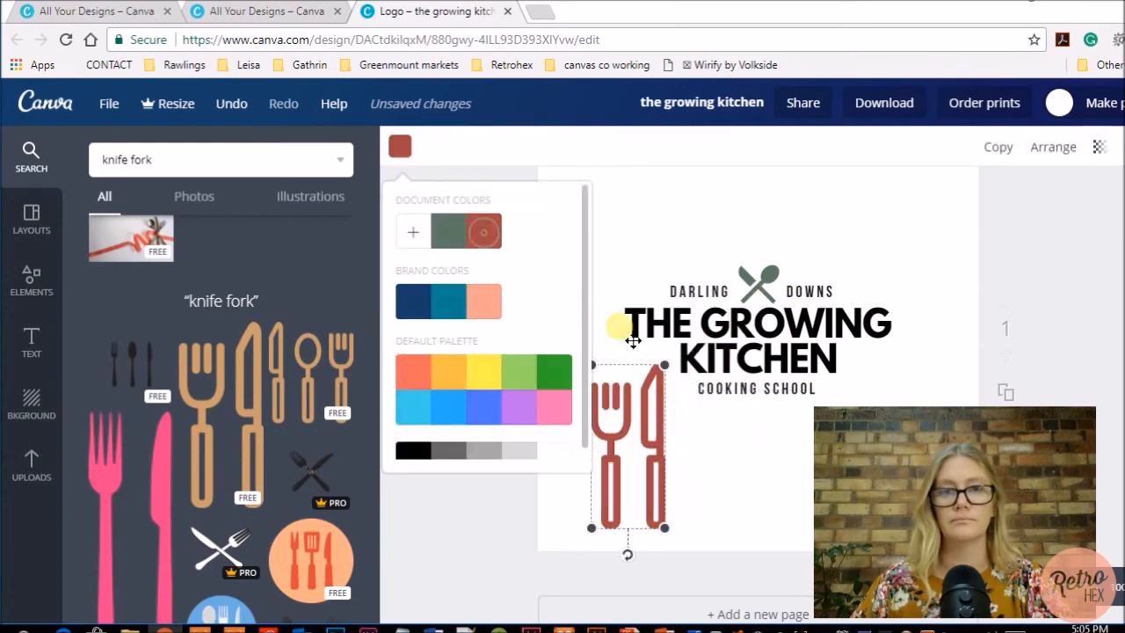
# Delete the green crossed icon between "DARLING" and "DOWNS", and select the red fork-and-knife pair.
pyautogui.click(778, 281)
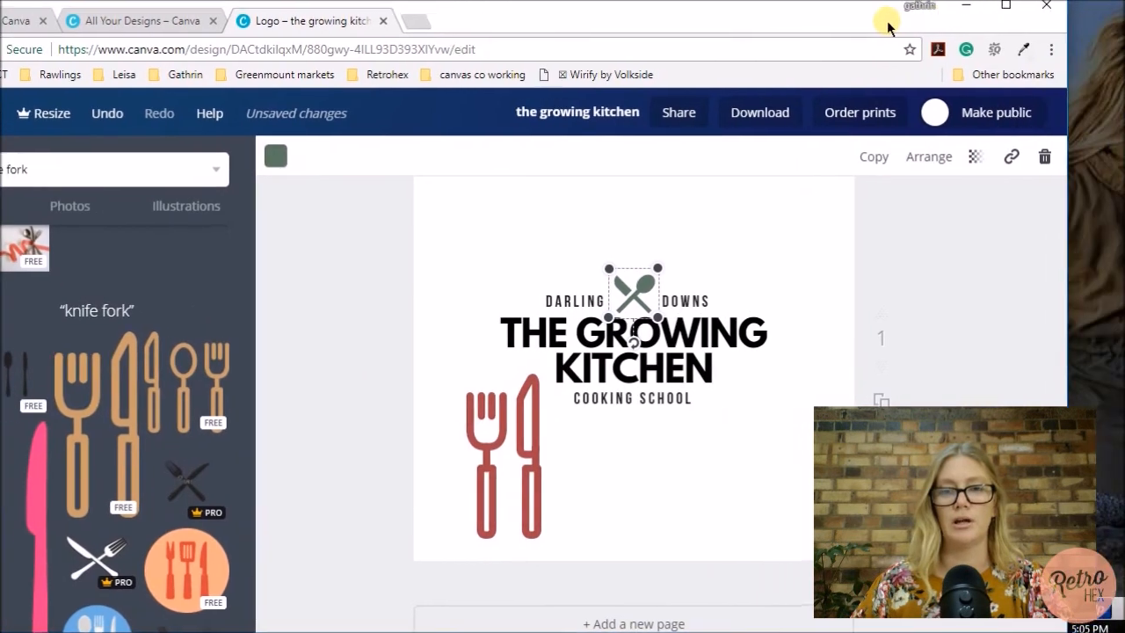
pyautogui.click(1124, 149)
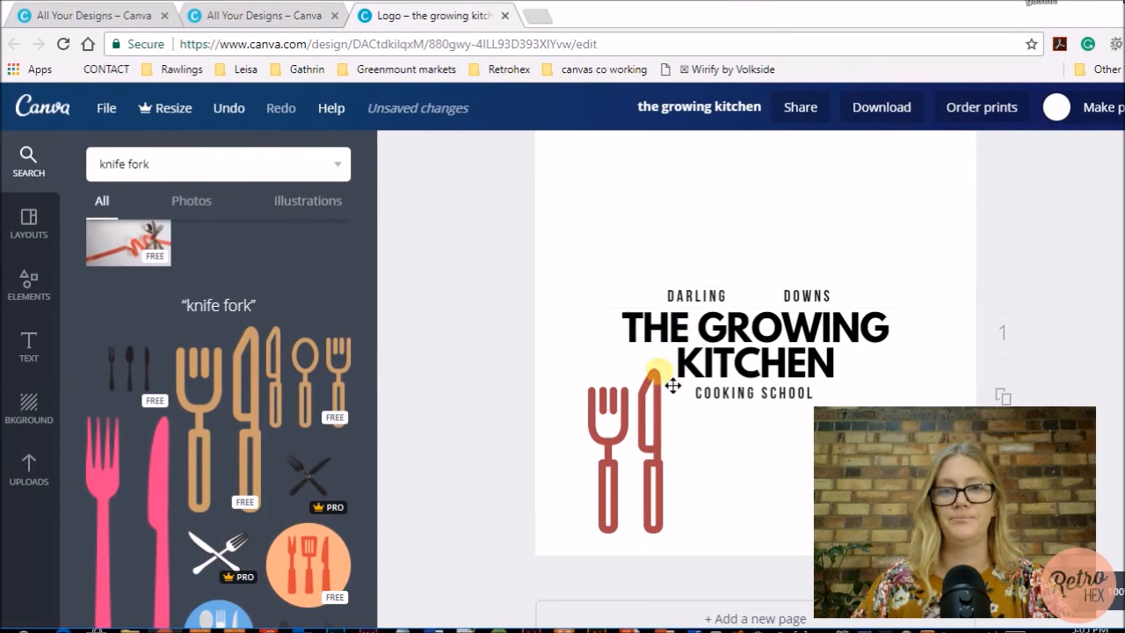
pyautogui.click(672, 385)
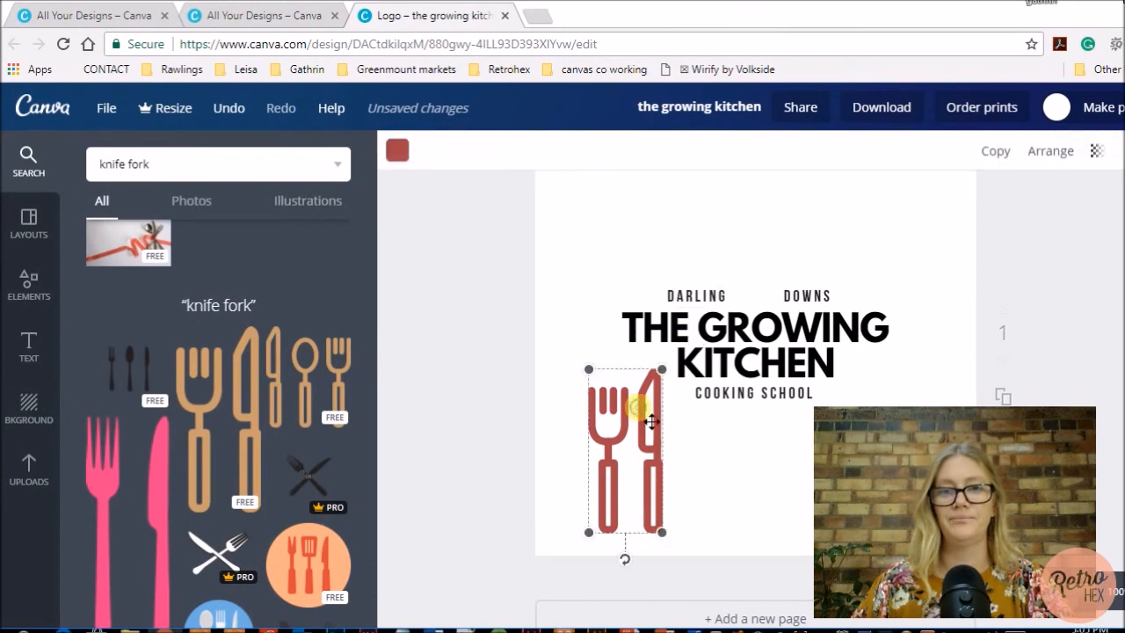
# Shrink the red fork-and-knife pair and place it above the title, in the gap between "DARLING" and "DOWNS".
pyautogui.moveTo(592, 532); pyautogui.dragTo(640, 474)
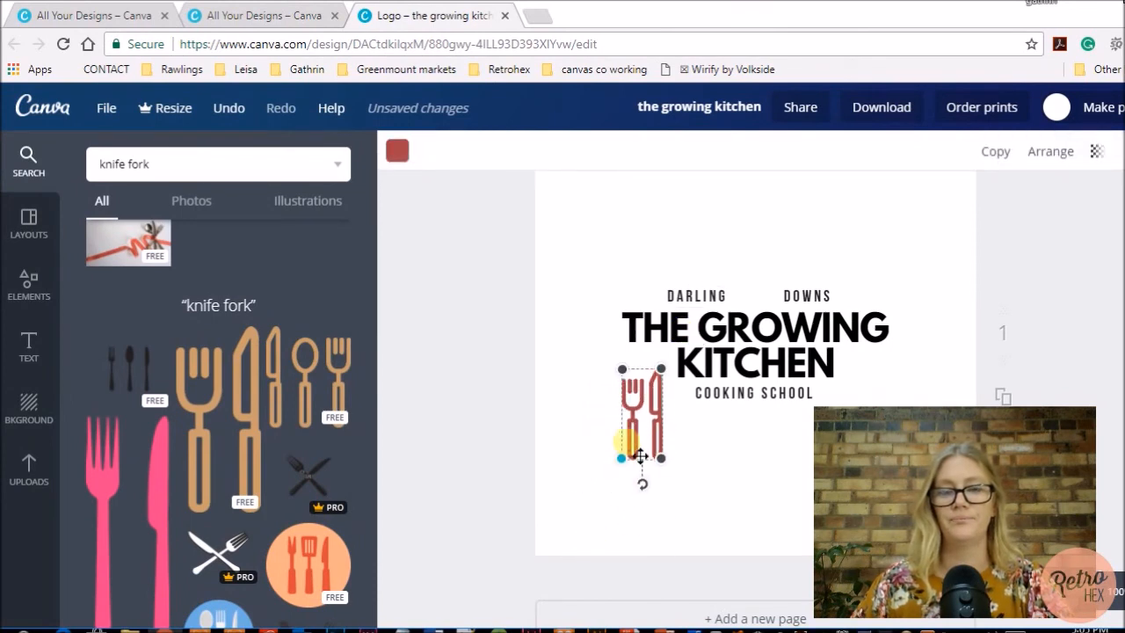
pyautogui.moveTo(642, 431); pyautogui.dragTo(753, 279)
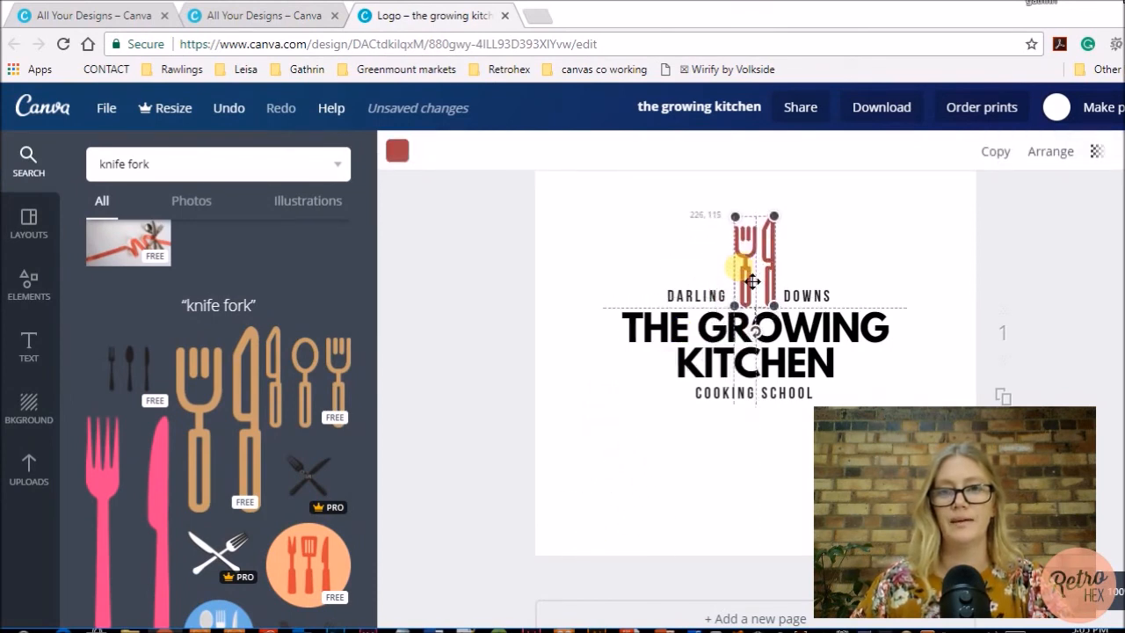
pyautogui.moveTo(774, 221); pyautogui.dragTo(773, 272)
pyautogui.click(803, 221)
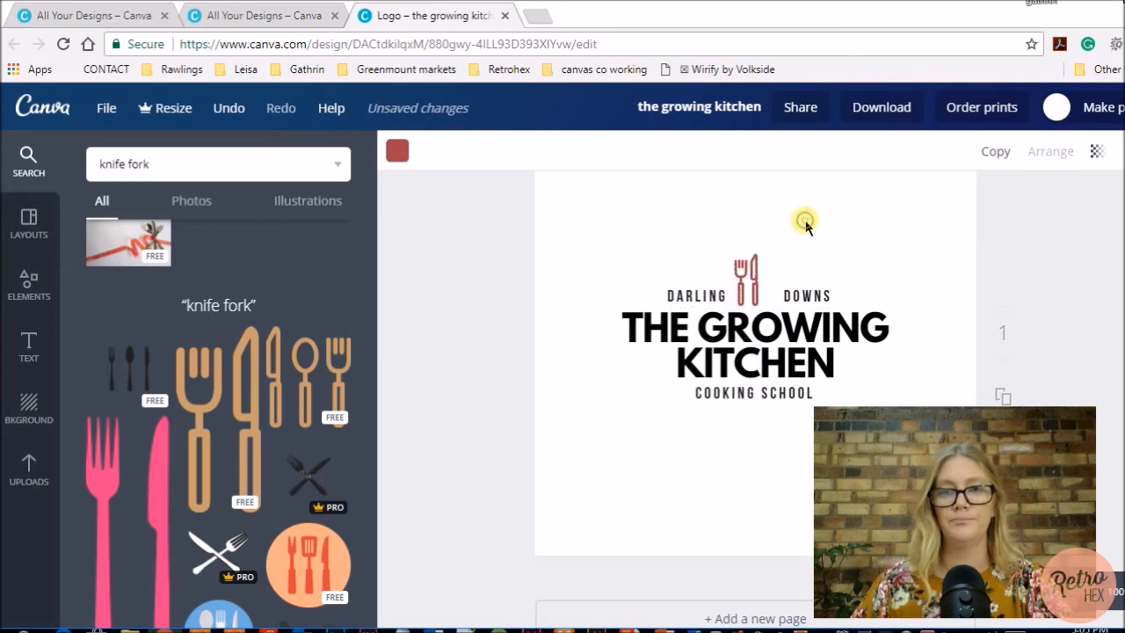
# Shift the "DARLING" text slightly left to even out the spacing on both sides of the fork-and-knife icon.
pyautogui.moveTo(766, 275); pyautogui.dragTo(713, 291)
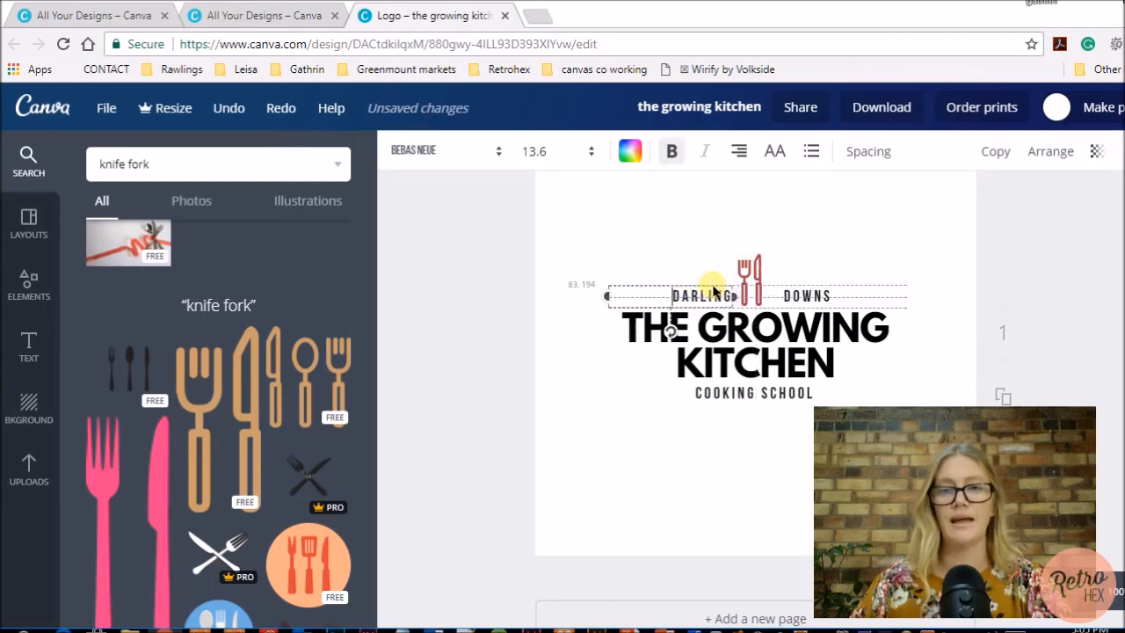
pyautogui.click(830, 246)
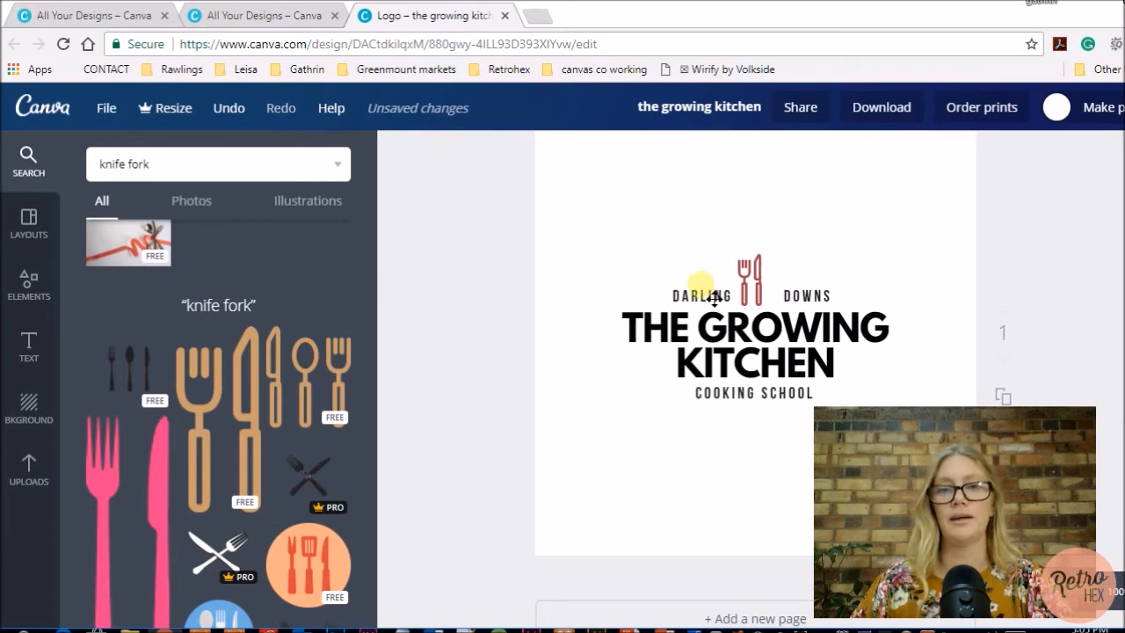
pyautogui.moveTo(714, 301); pyautogui.dragTo(698, 301)
pyautogui.scroll(-1, 902, 260)
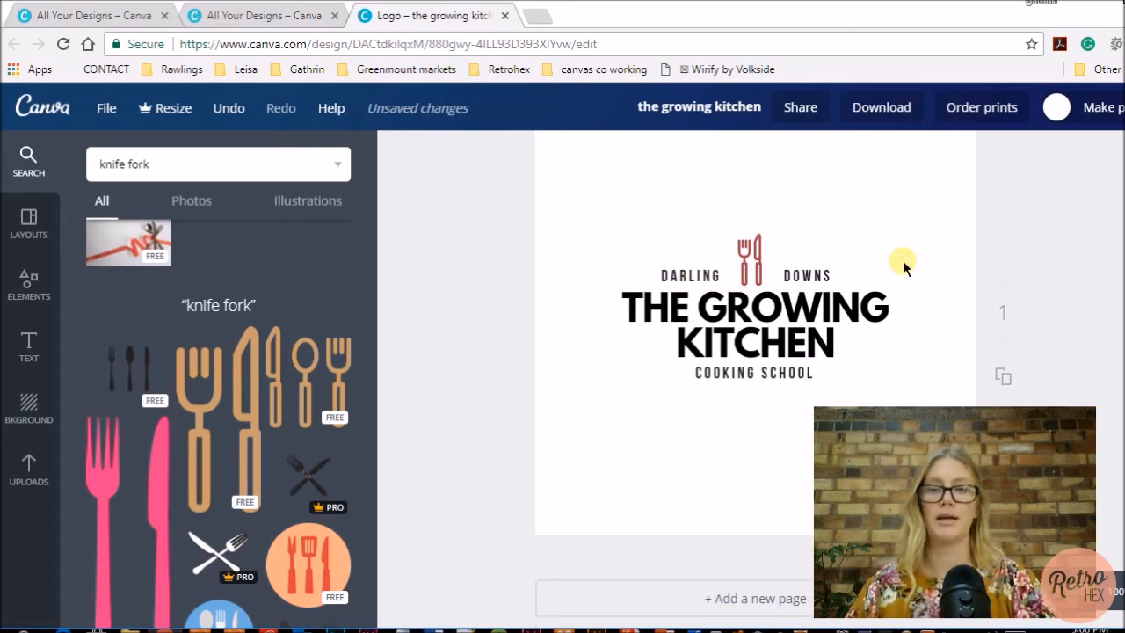
# Colour the title, "DARLING" and "DOWNS" the document's dark green, and "COOKING SCHOOL" the document's dark red.
pyautogui.click(807, 280)
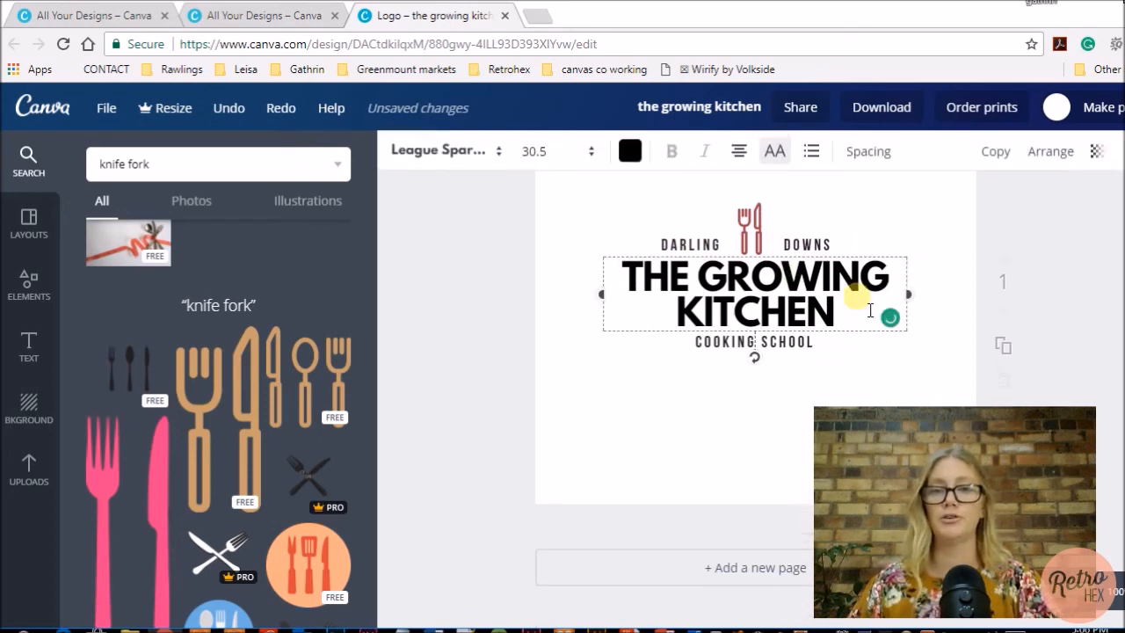
pyautogui.moveTo(865, 336); pyautogui.dragTo(629, 295)
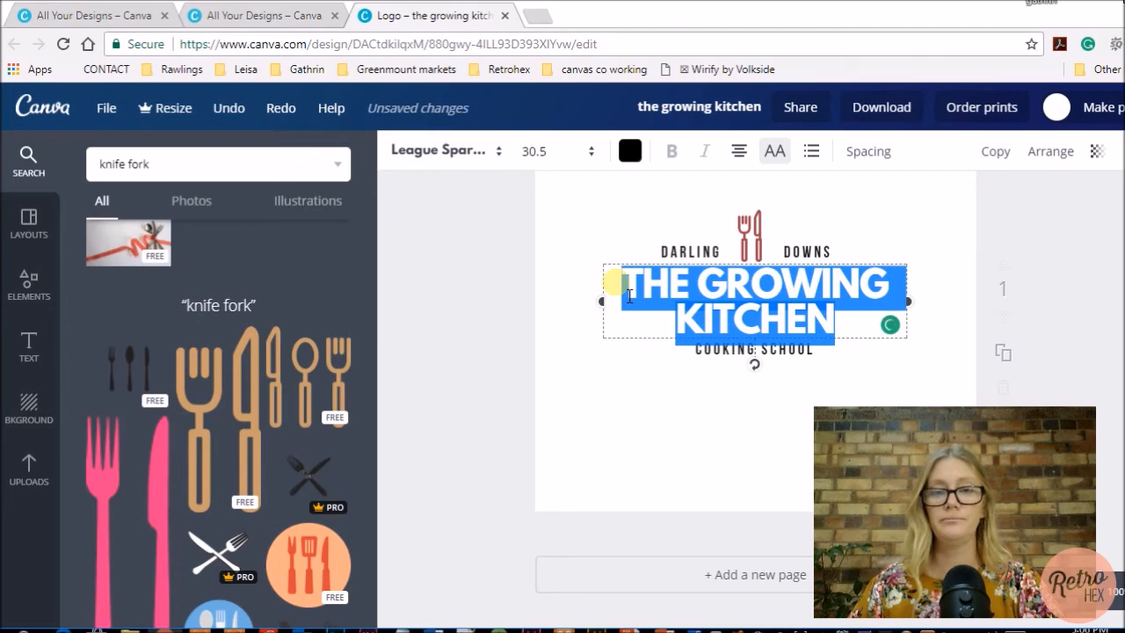
pyautogui.click(631, 154)
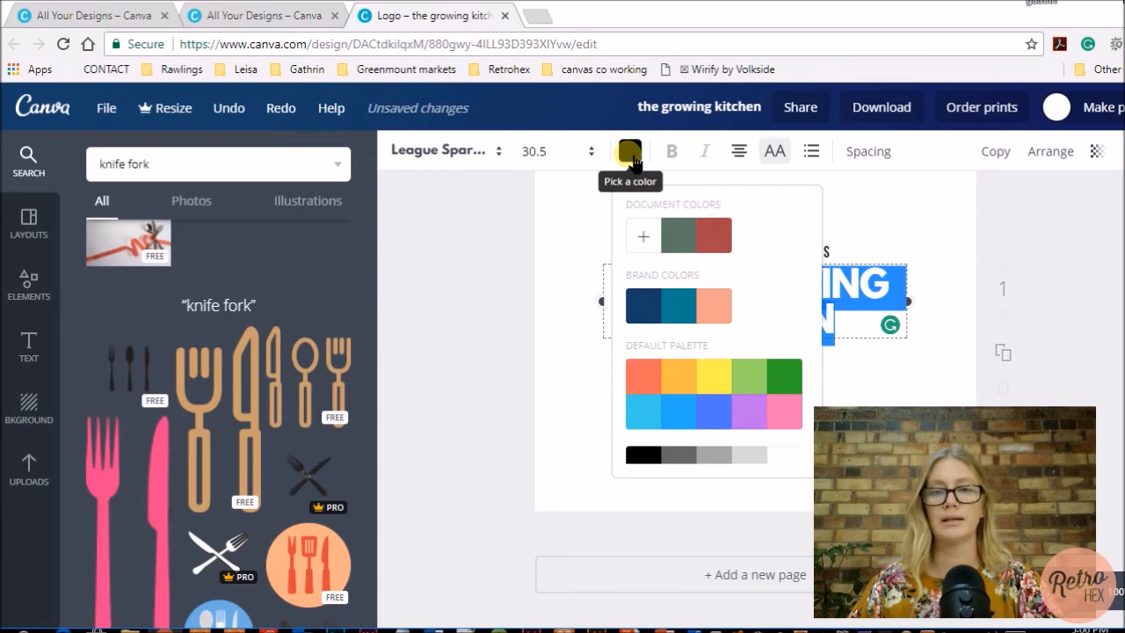
pyautogui.click(673, 234)
pyautogui.click(675, 252)
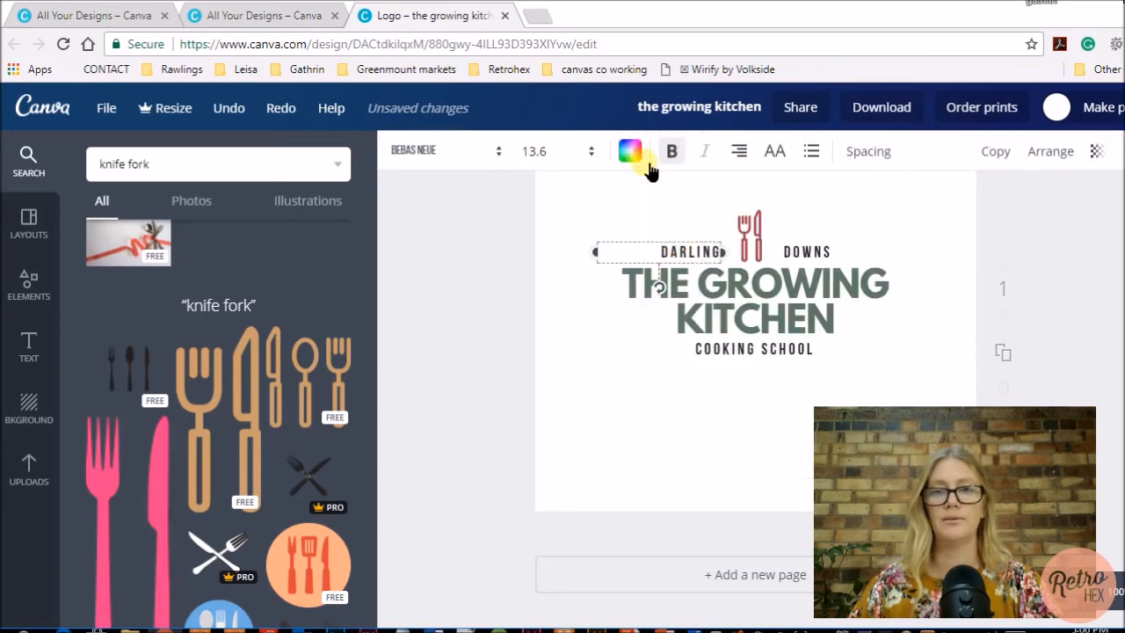
pyautogui.click(631, 155)
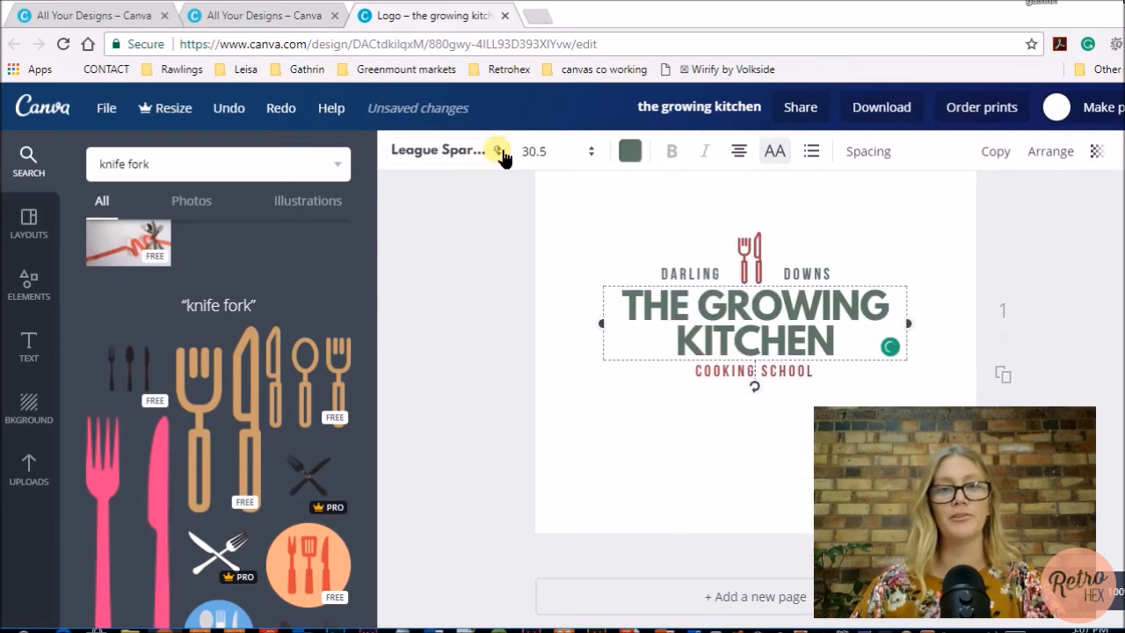
# Look through the available fonts for the title text, then close the list without choosing one.
pyautogui.click(501, 154)
pyautogui.scroll(-1, 451, 348)
pyautogui.scroll(-5, 451, 349)
pyautogui.scroll(-6, 451, 349)
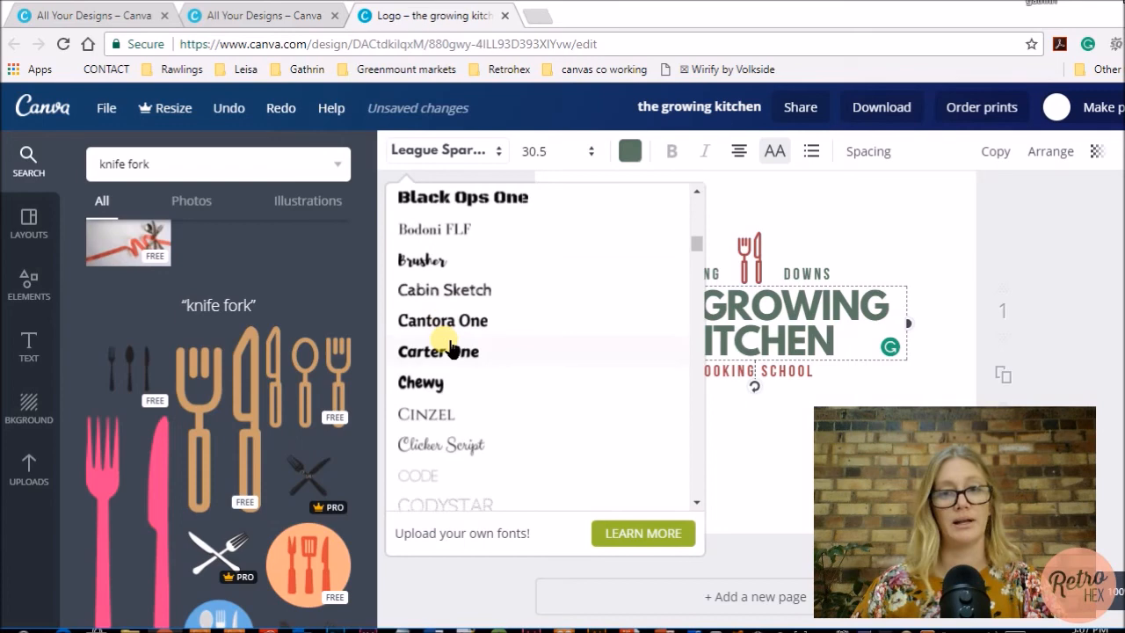
pyautogui.scroll(-8, 451, 348)
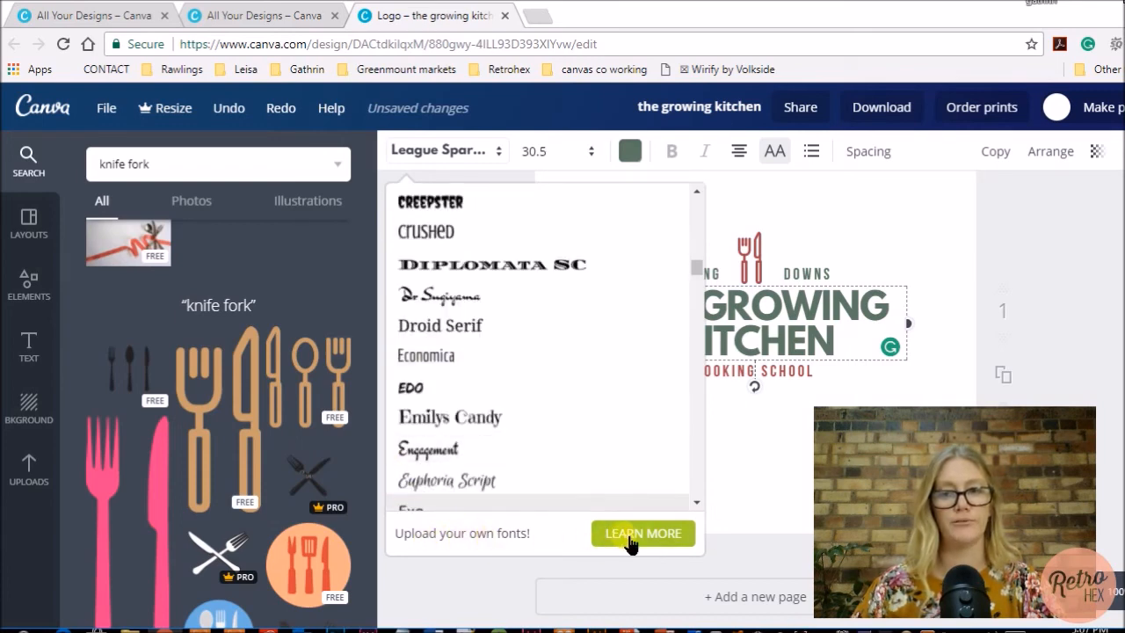
pyautogui.click(951, 261)
pyautogui.click(951, 261)
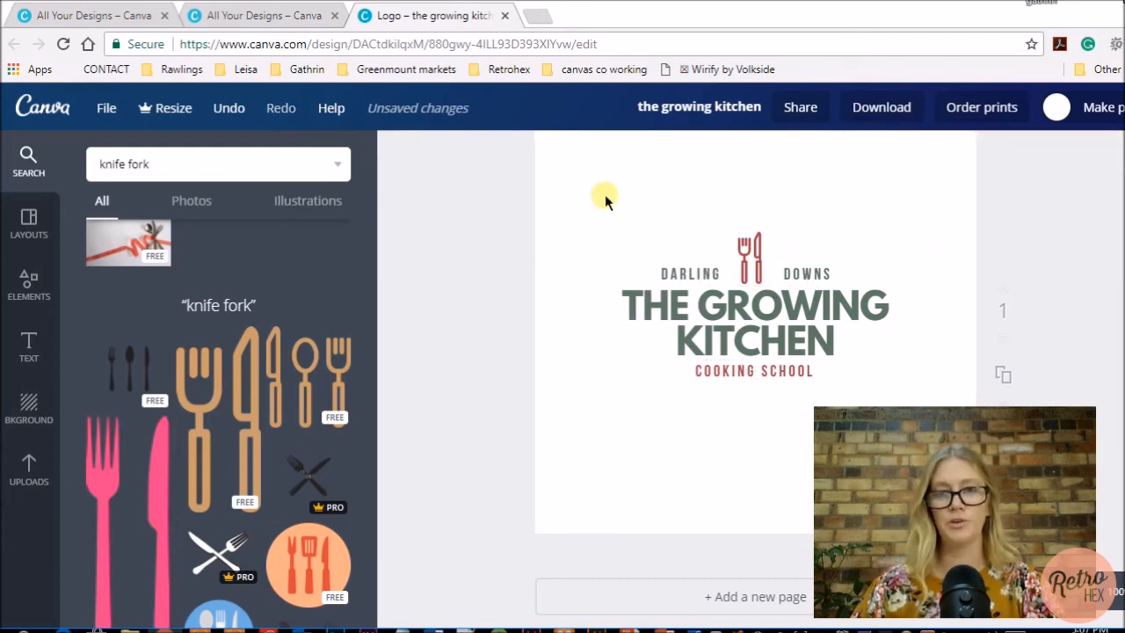
pyautogui.scroll(1, 793, 224)
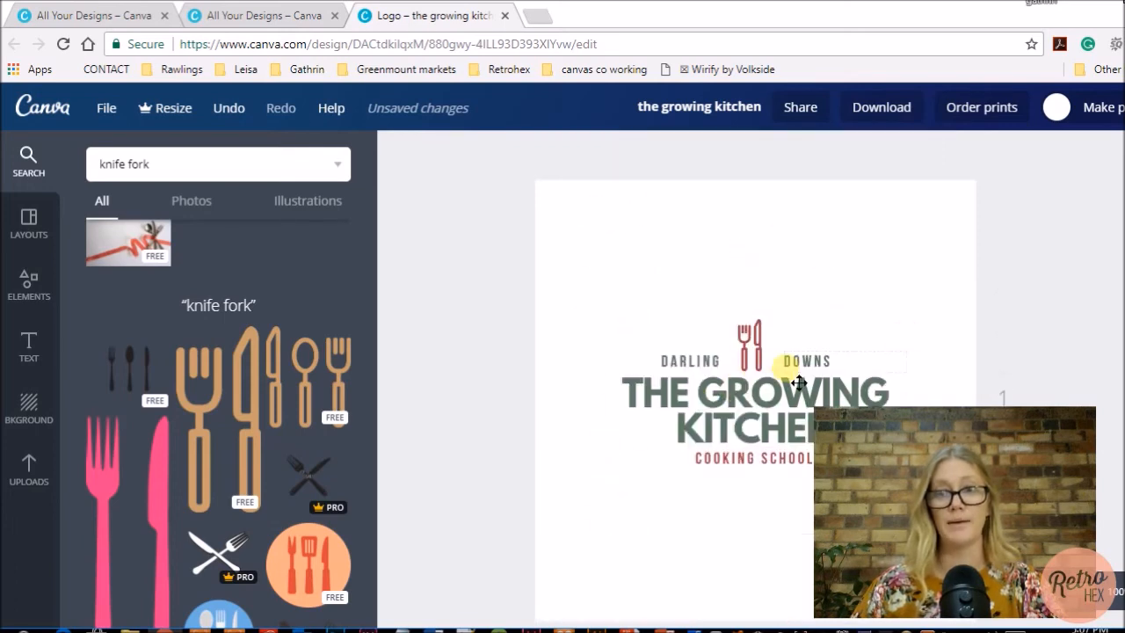
pyautogui.scroll(-1, 795, 378)
pyautogui.scroll(1, 786, 369)
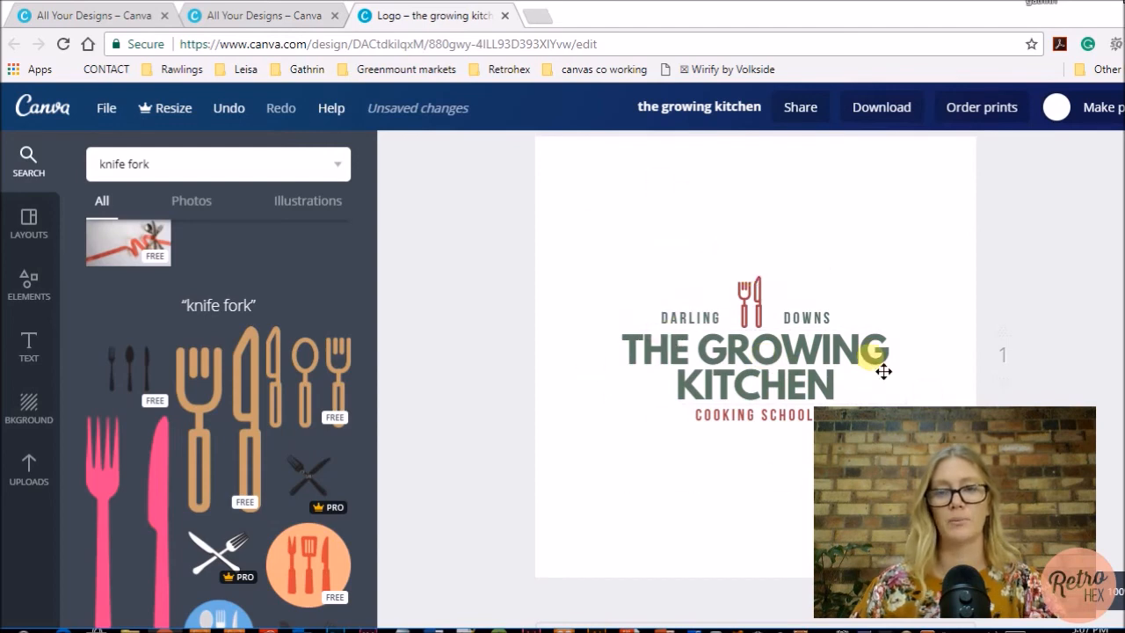
pyautogui.scroll(-1, 844, 283)
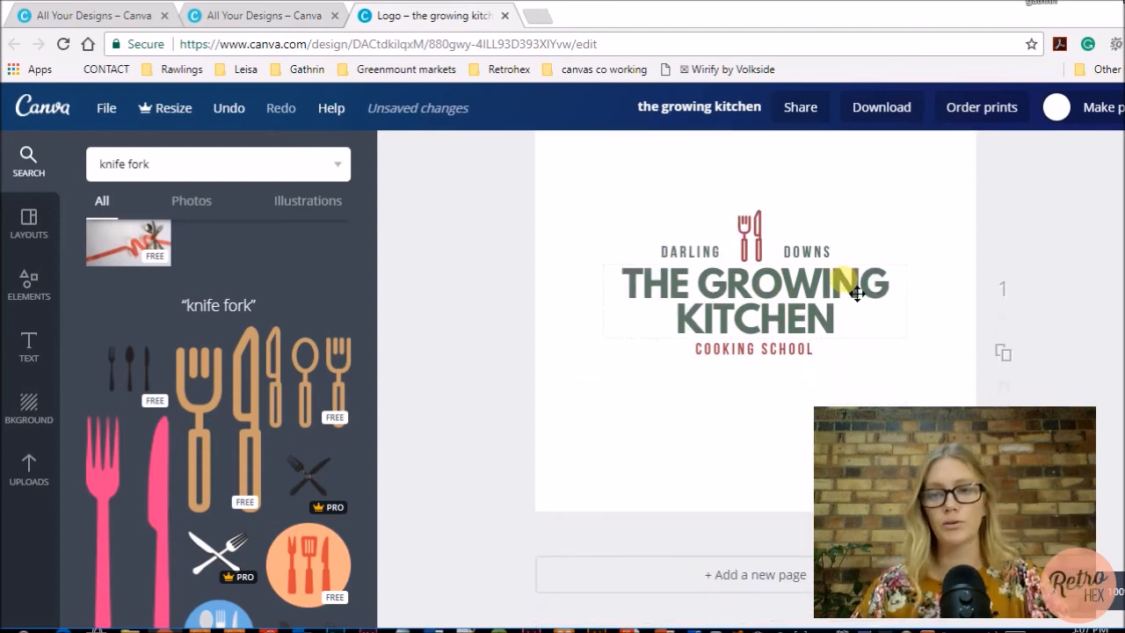
pyautogui.scroll(1, 848, 286)
pyautogui.click(692, 295)
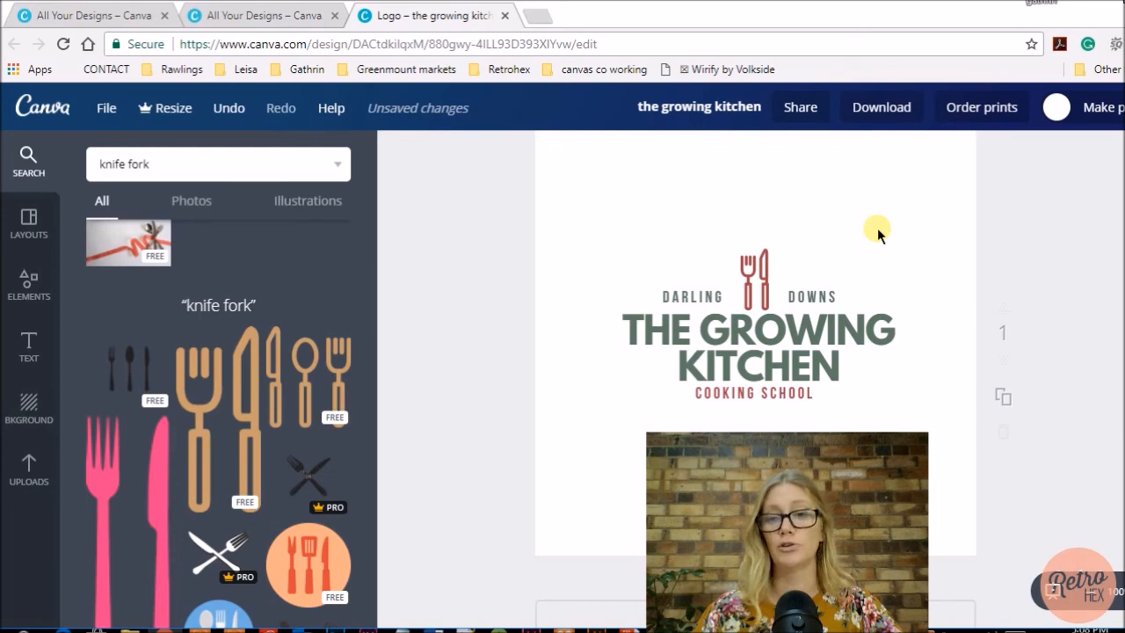
# Recolour the title "THE GROWING KITCHEN" black.
pyautogui.click(787, 397)
pyautogui.click(796, 370)
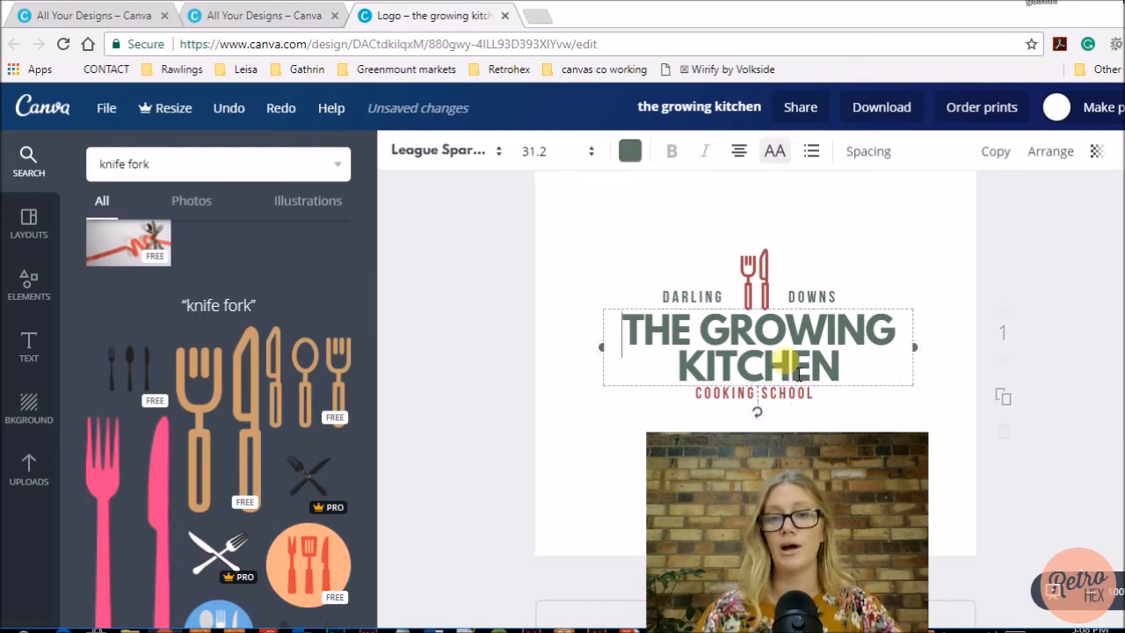
pyautogui.click(629, 151)
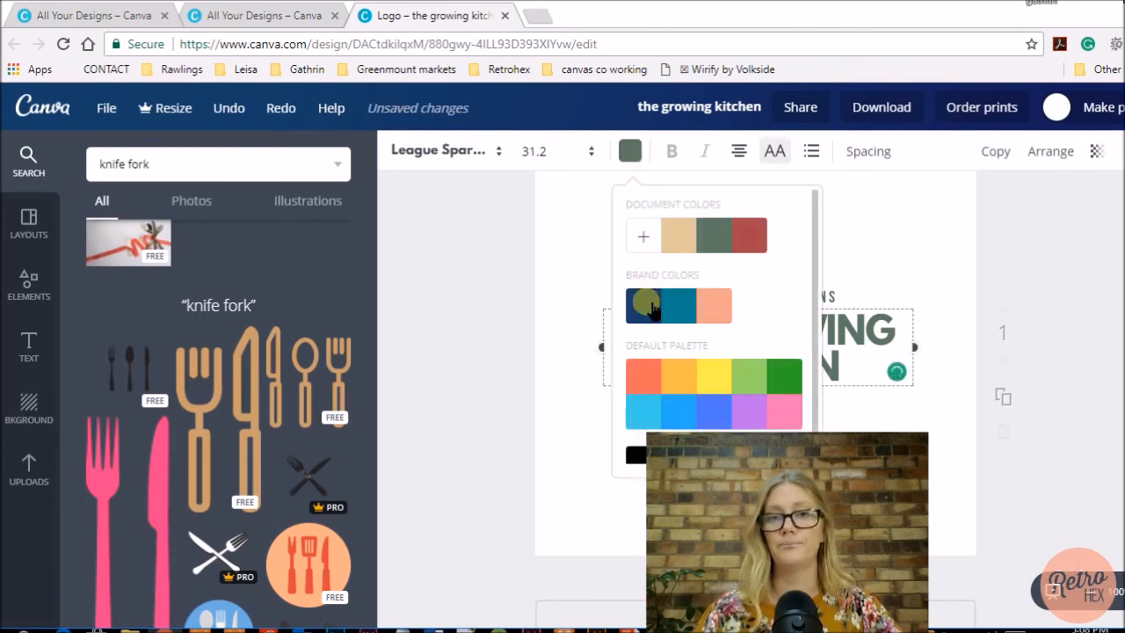
pyautogui.scroll(-1, 654, 326)
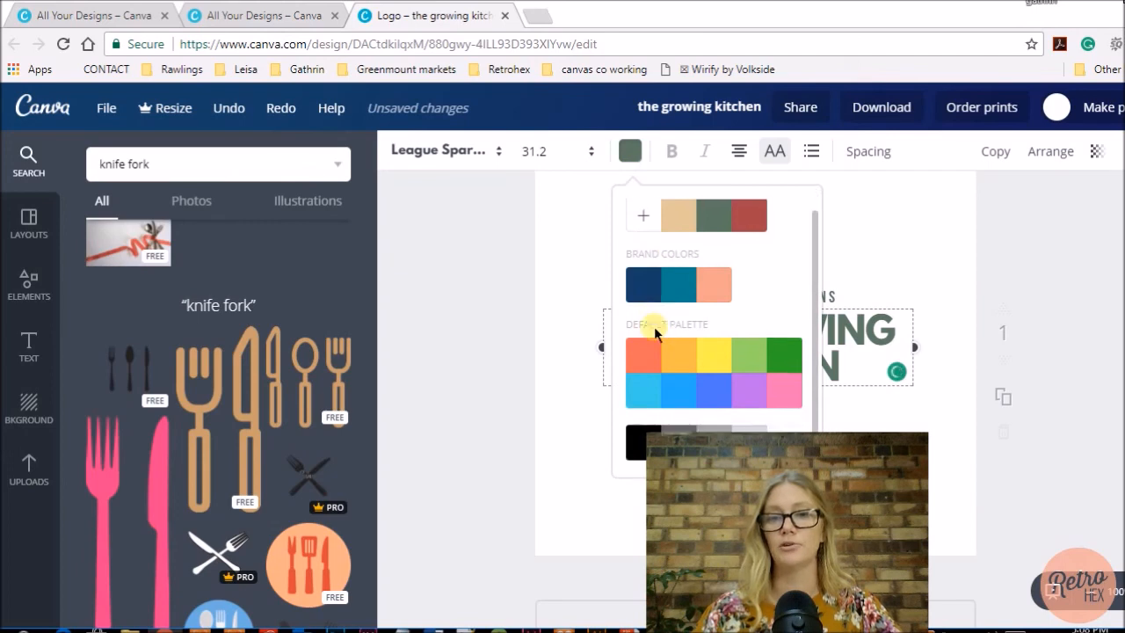
pyautogui.click(636, 440)
# Recolour the fork-and-knife icon black.
pyautogui.click(748, 268)
pyautogui.click(397, 151)
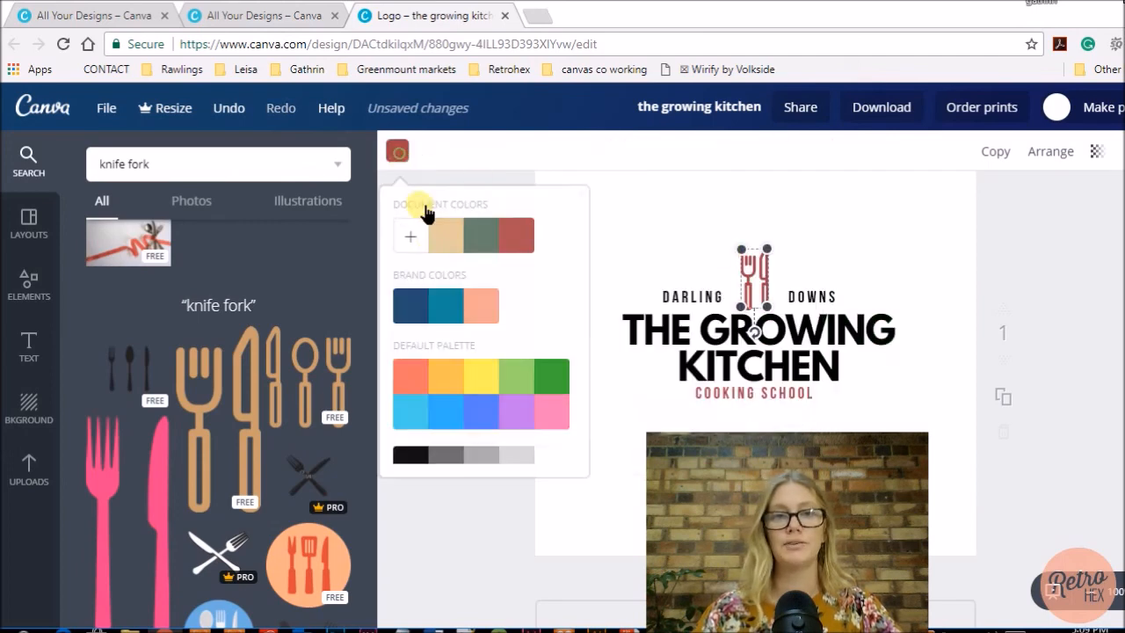
pyautogui.click(406, 455)
pyautogui.scroll(-1, 605, 246)
pyautogui.scroll(-2, 718, 319)
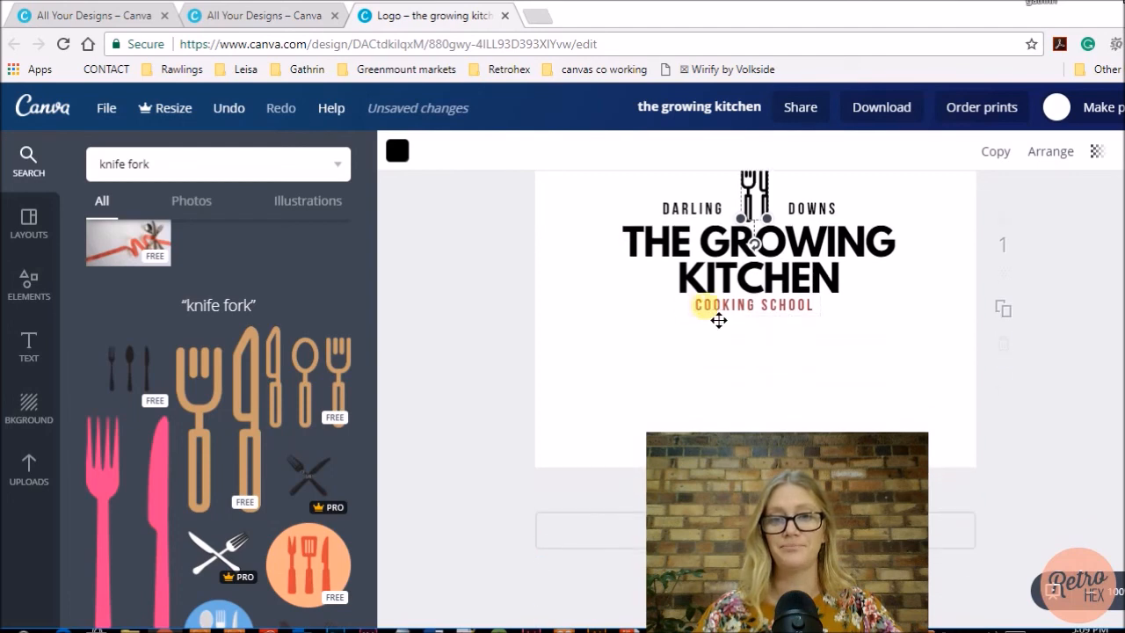
# Recolour the "COOKING SCHOOL" text black and deselect it.
pyautogui.click(730, 315)
pyautogui.scroll(3, 559, 363)
pyautogui.scroll(-1, 558, 362)
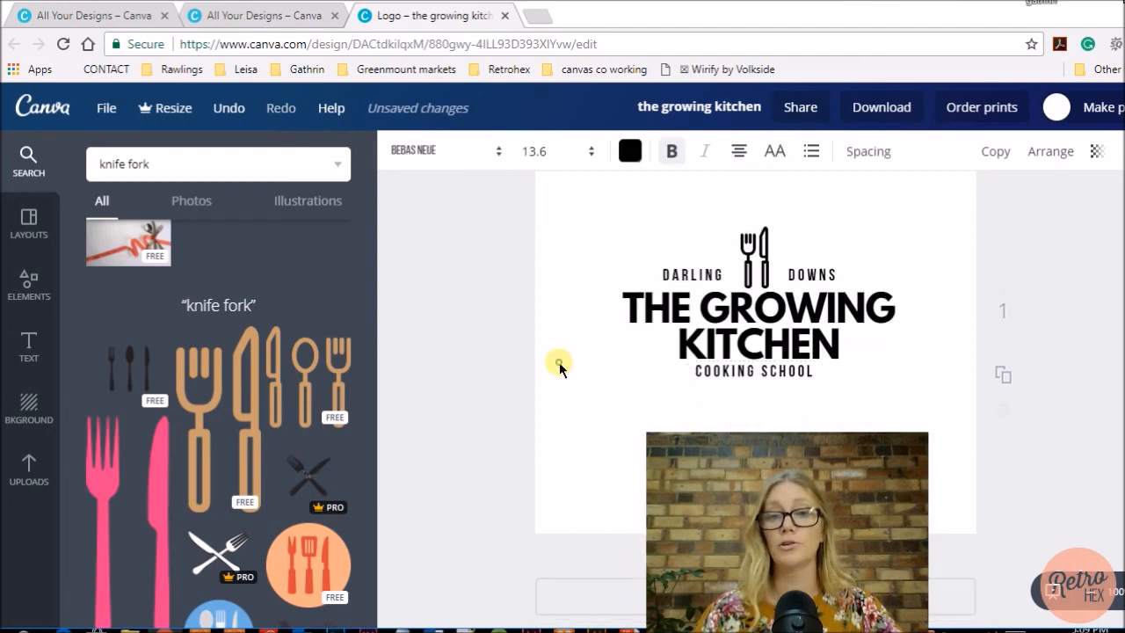
pyautogui.click(558, 362)
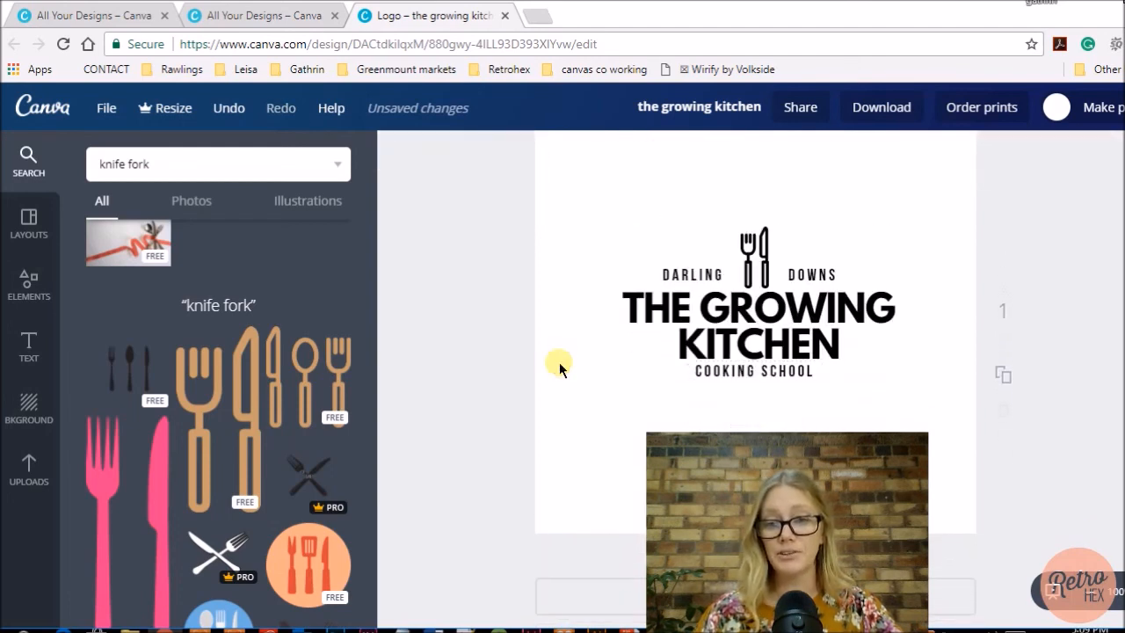
pyautogui.scroll(-2, 559, 361)
pyautogui.scroll(1, 558, 362)
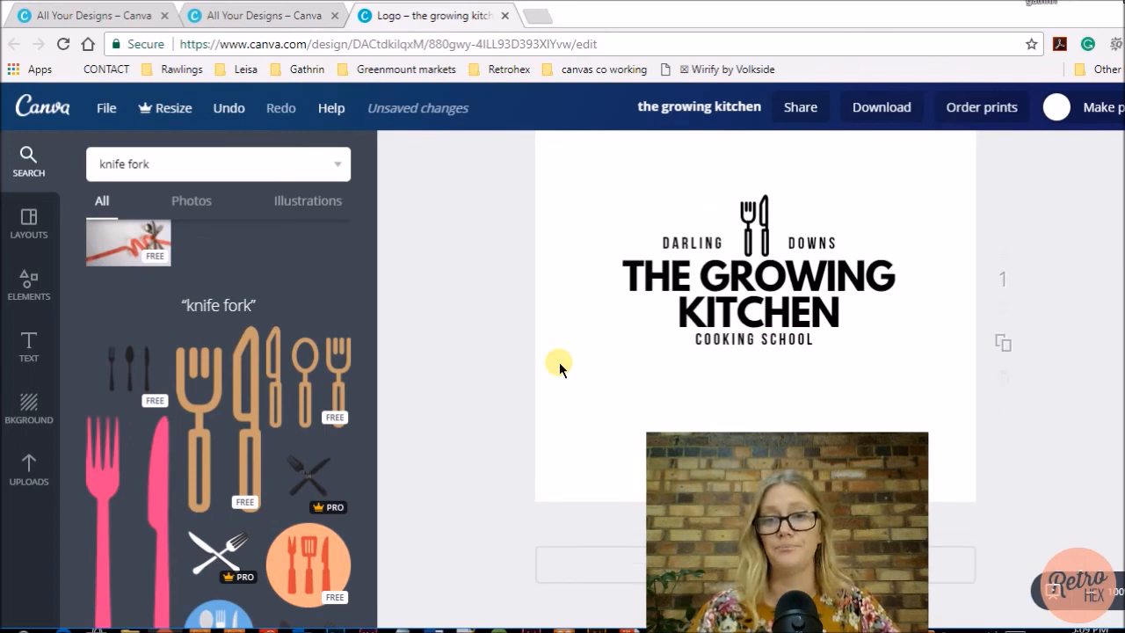
pyautogui.scroll(1, 559, 362)
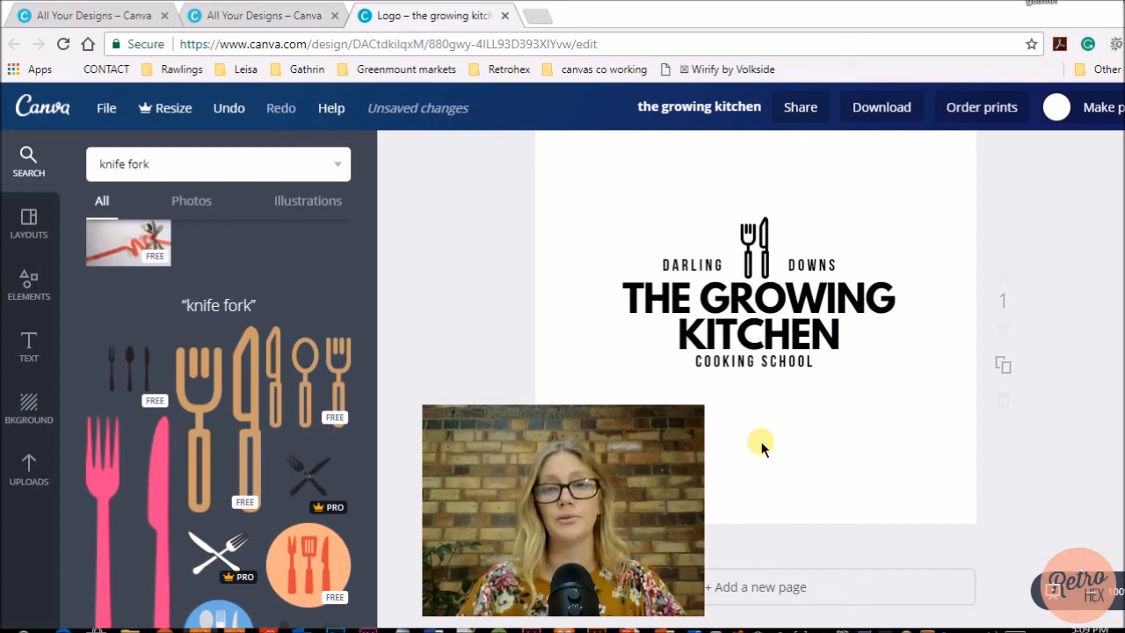
pyautogui.scroll(1, 761, 441)
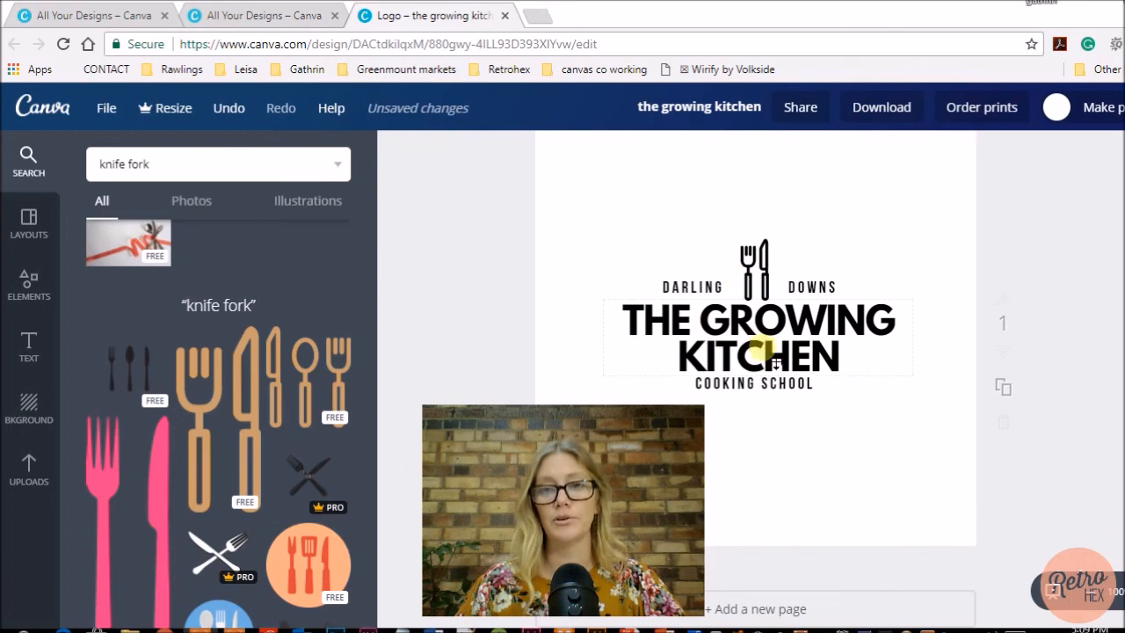
# Download the logo with PNG (Recommended) as the file type.
pyautogui.click(877, 109)
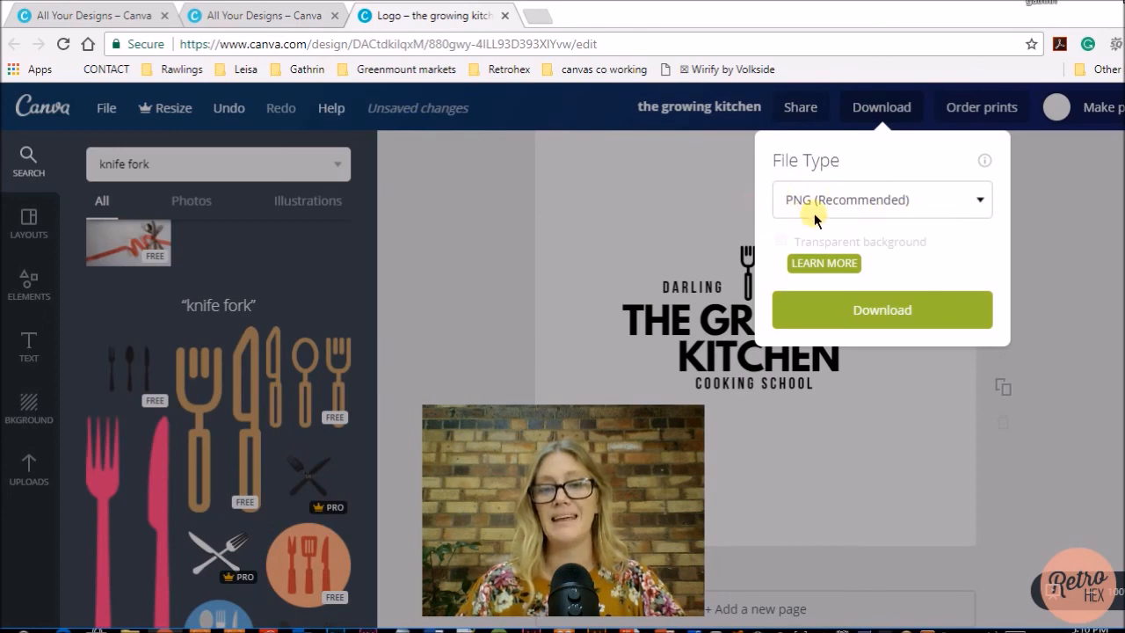
pyautogui.click(978, 202)
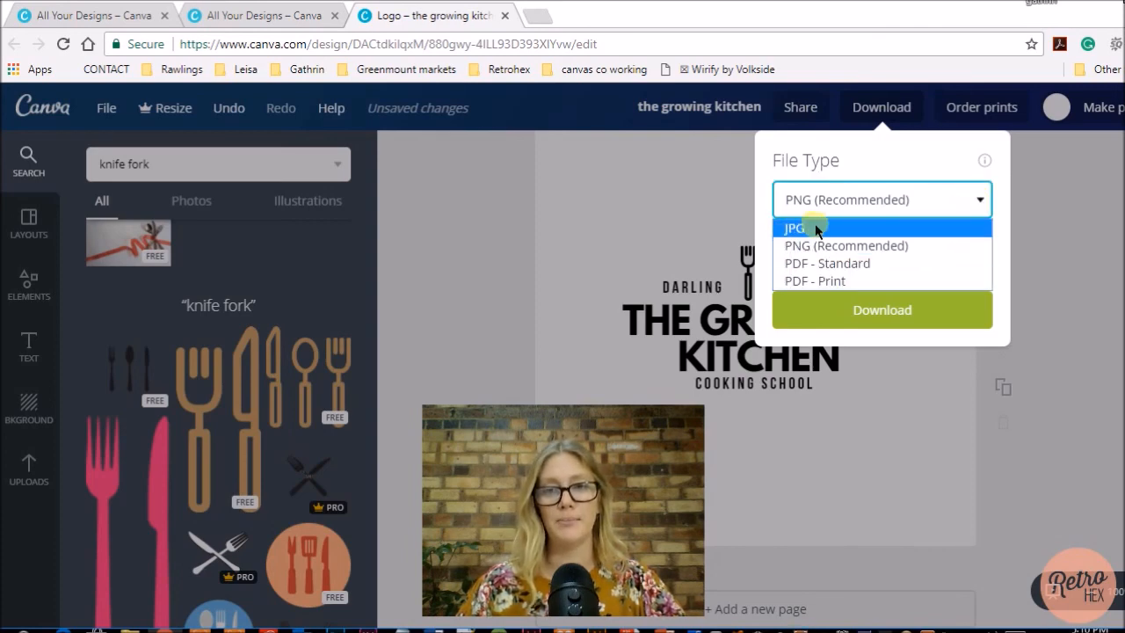
pyautogui.click(815, 245)
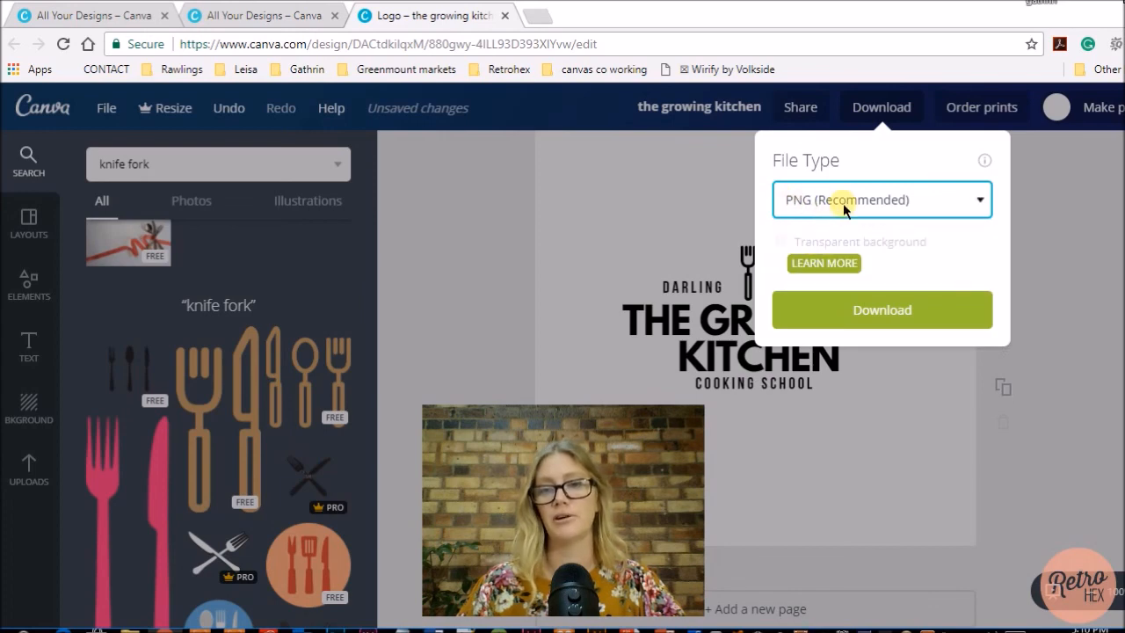
pyautogui.click(900, 316)
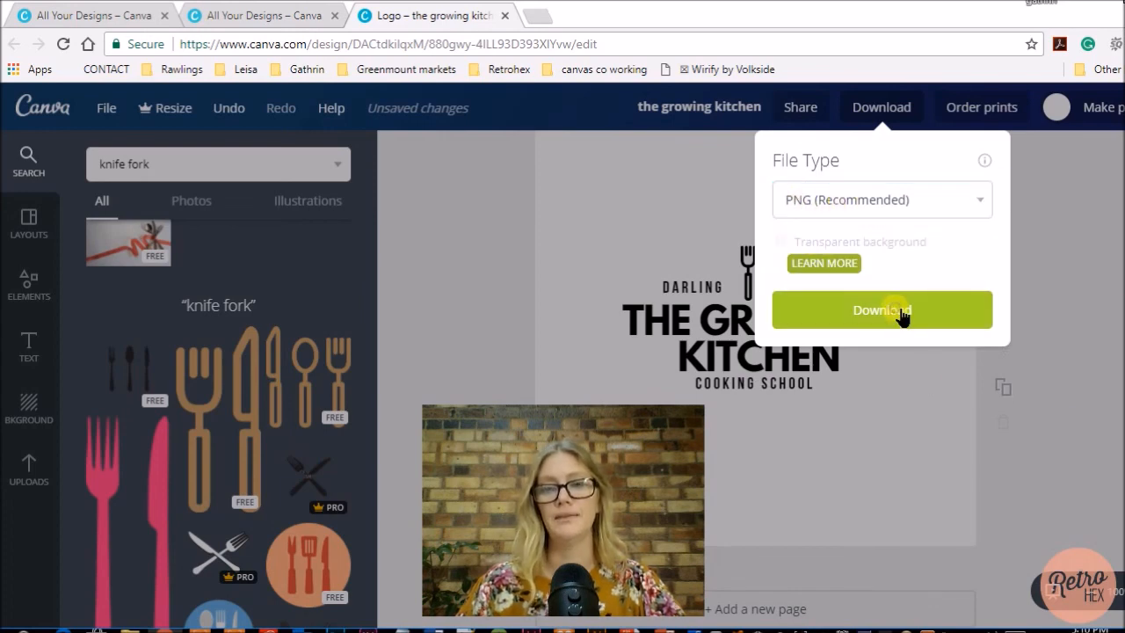